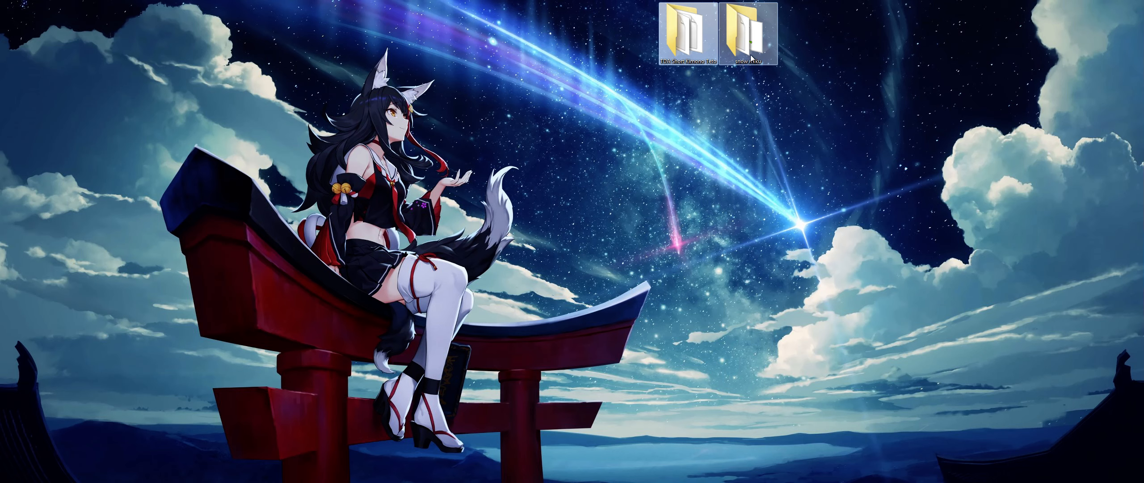
Step: Review the usage rules on the DeviantArt page of the TDA Snow Princess MIKU model, highlighting the editing permission
drag(1143, 102, 918, 99)
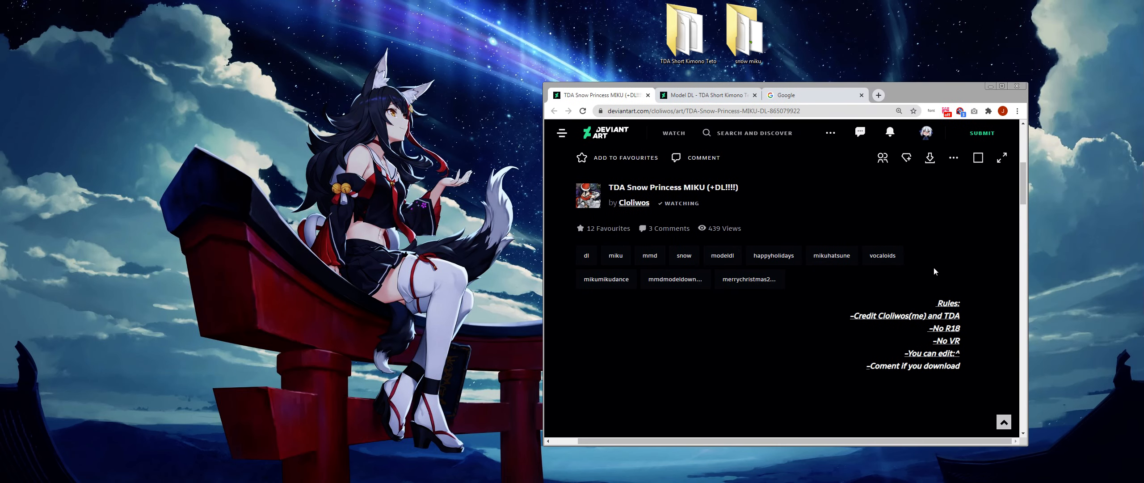
scroll(833, 270, up, 1)
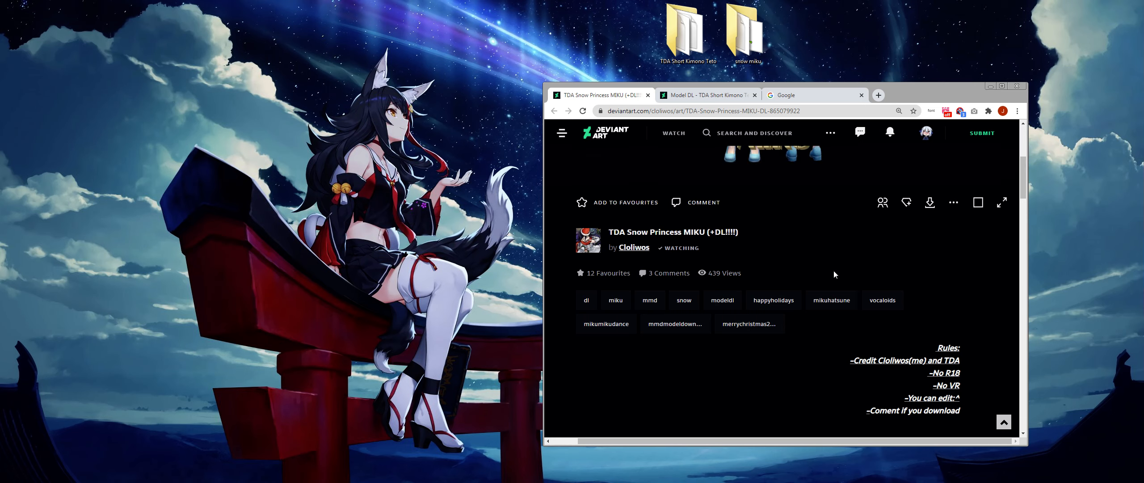
scroll(835, 270, down, 2)
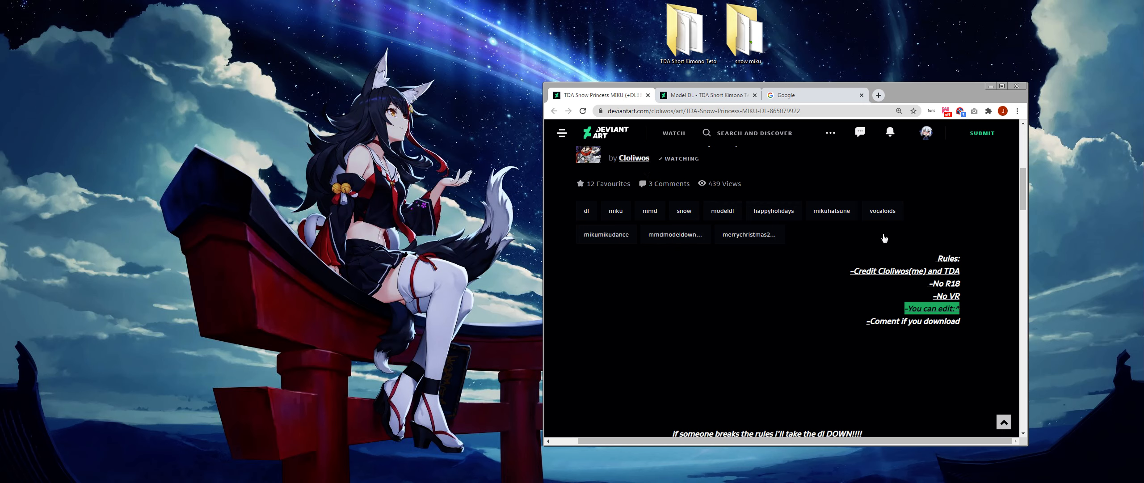
scroll(821, 291, up, 1)
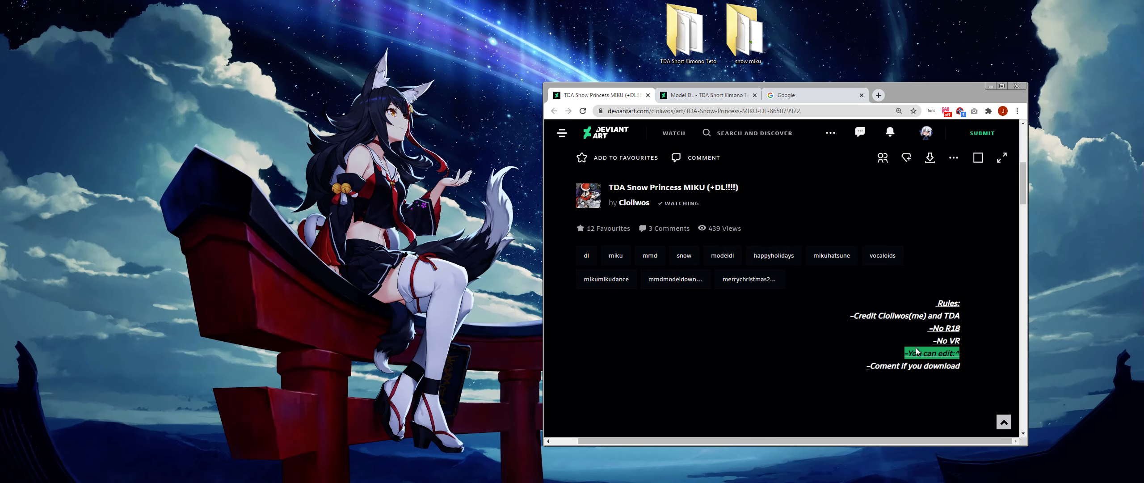
click(969, 356)
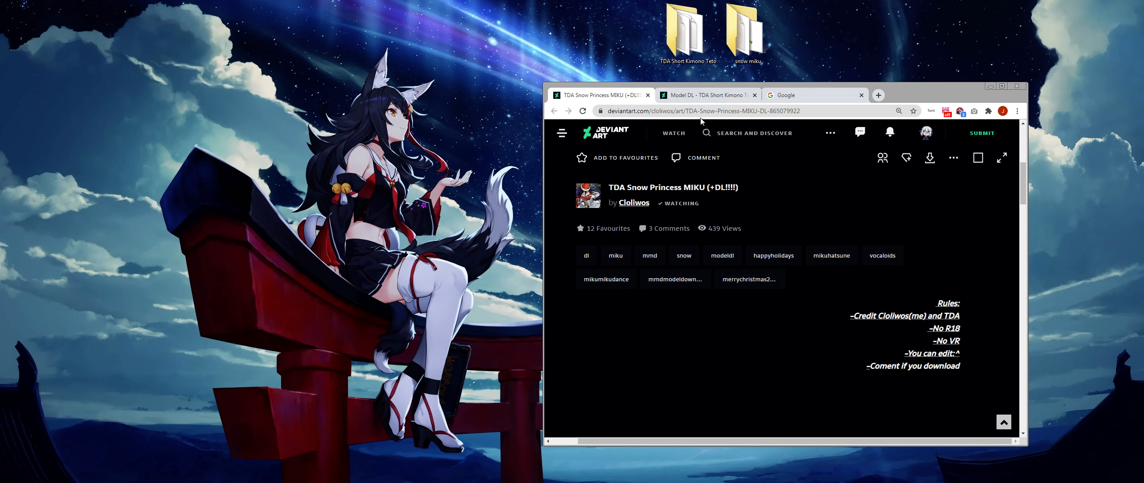
Step: Review the credits and rules of the TDA Short Kimono Teto model, highlighting the editing permission, and put the browser away
click(702, 95)
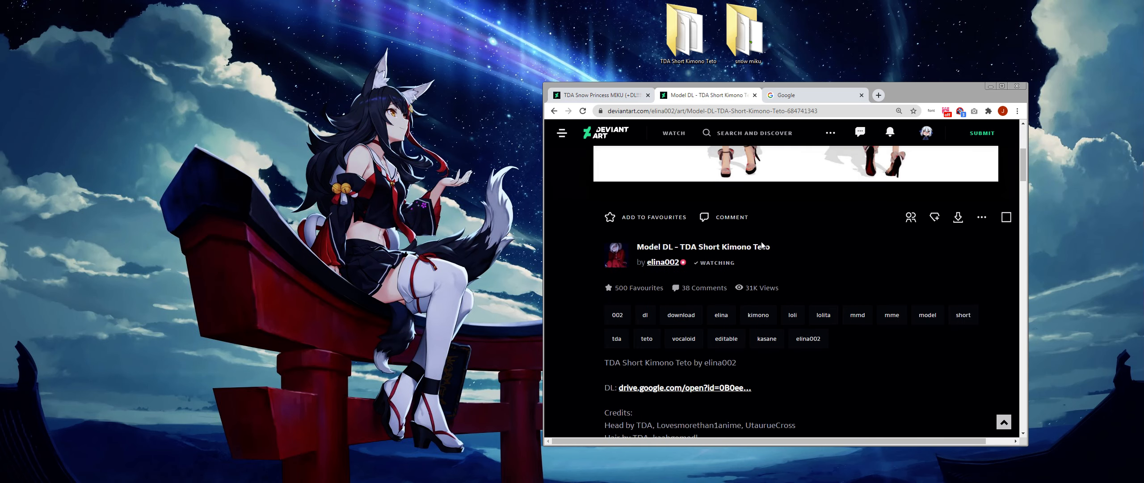
scroll(735, 233, down, 2)
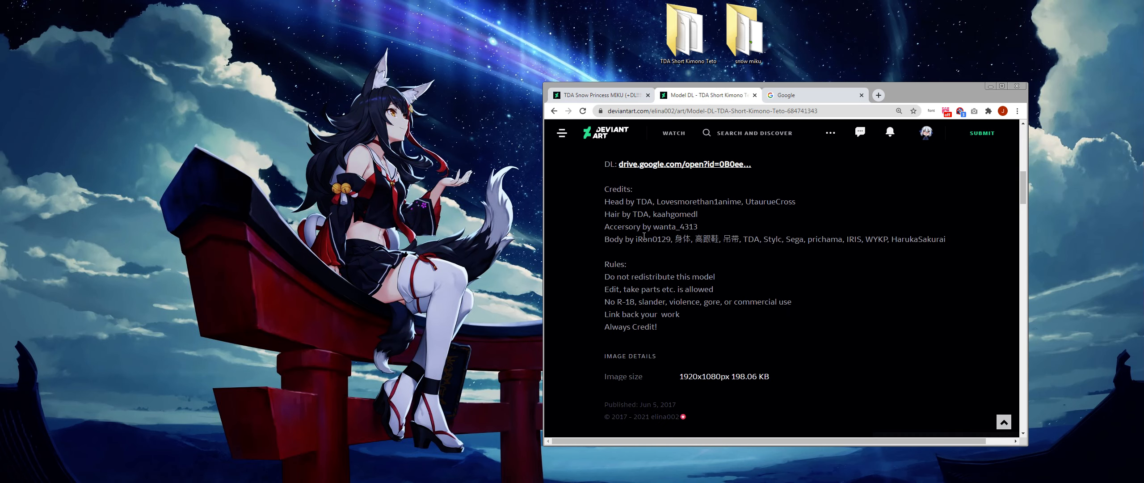
drag(606, 286, 718, 289)
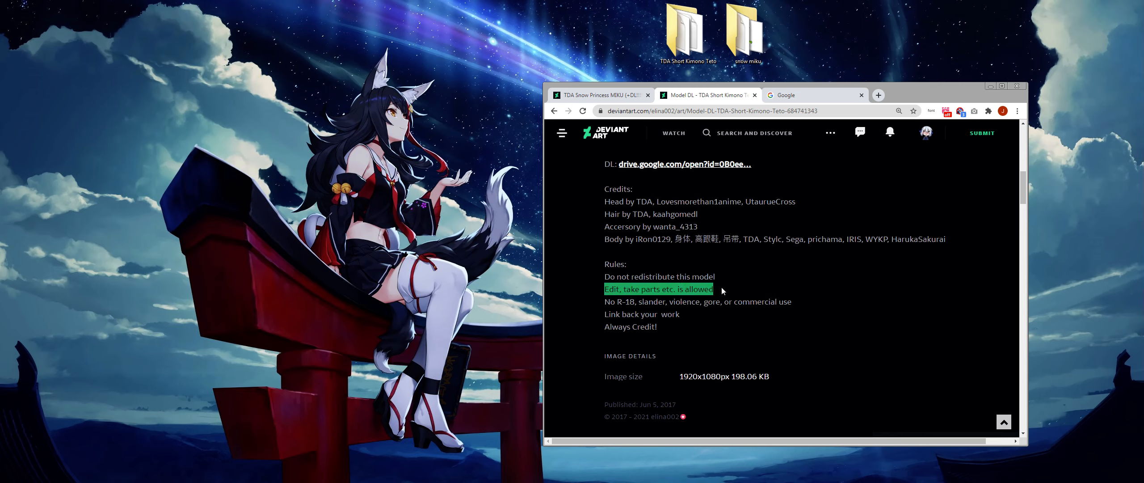
click(747, 276)
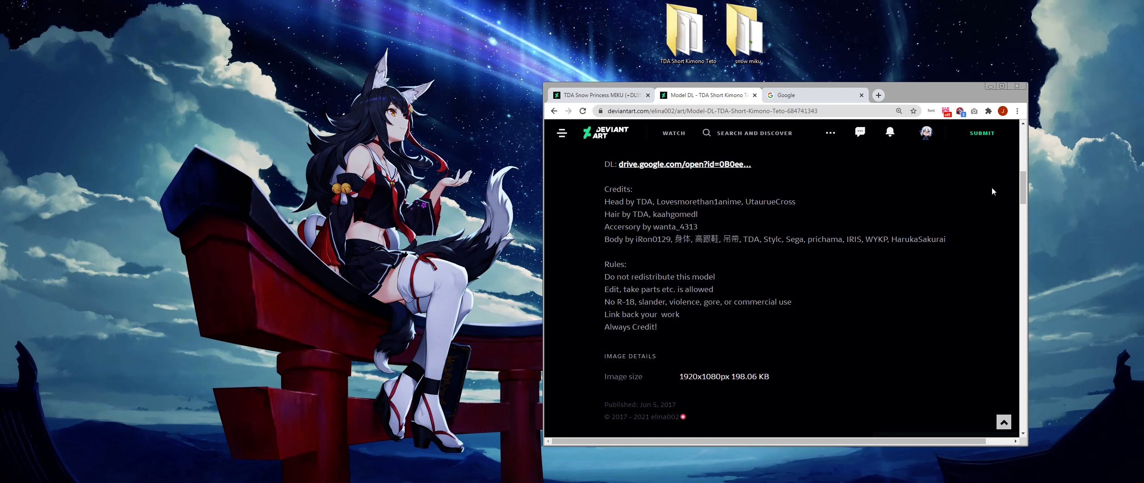
click(991, 86)
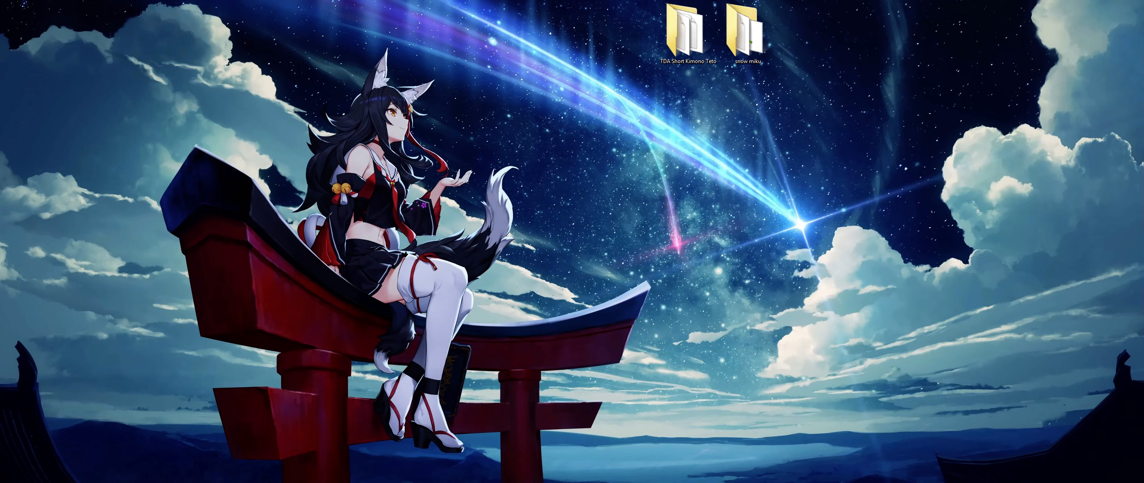
Step: Start two instances of PmxEditor from the English PmxEditor x64 folder and place their windows side by side
drag(1143, 95, 913, 95)
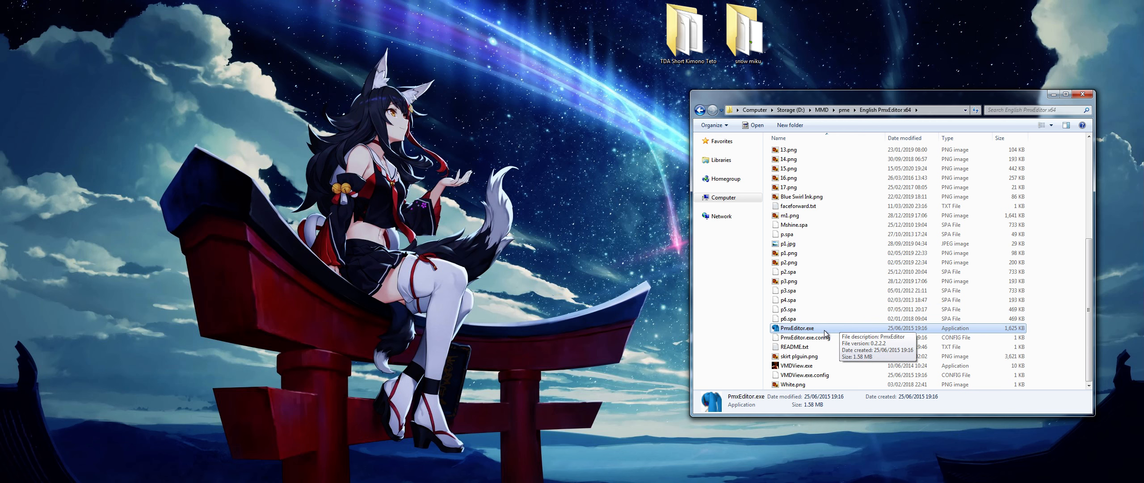
double_click(800, 328)
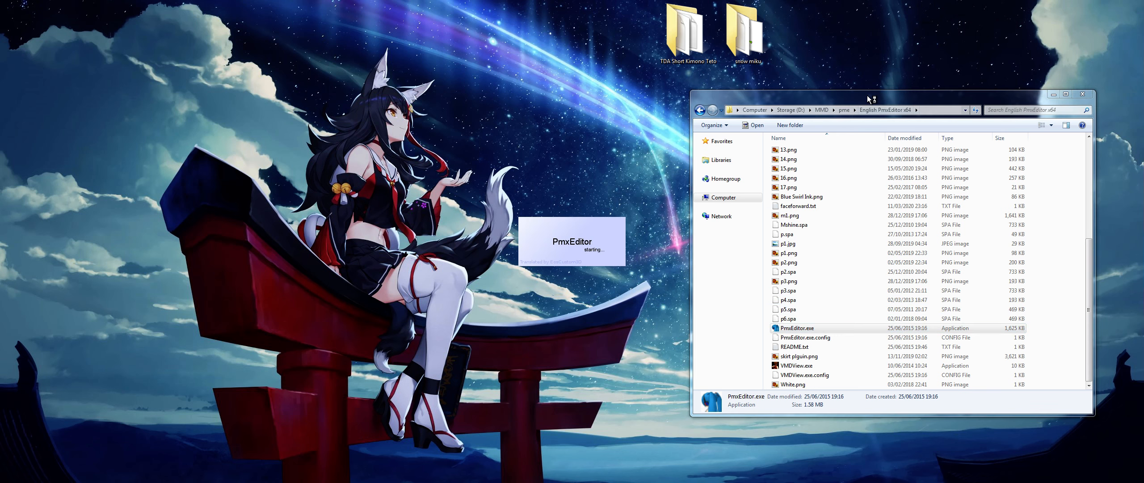
drag(869, 99, 1143, 101)
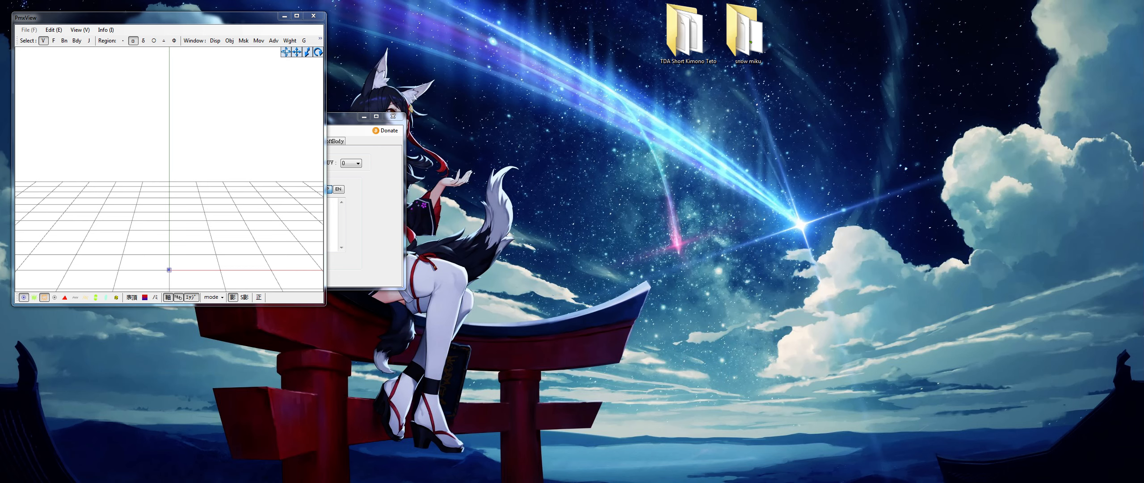
drag(833, 104, 727, 177)
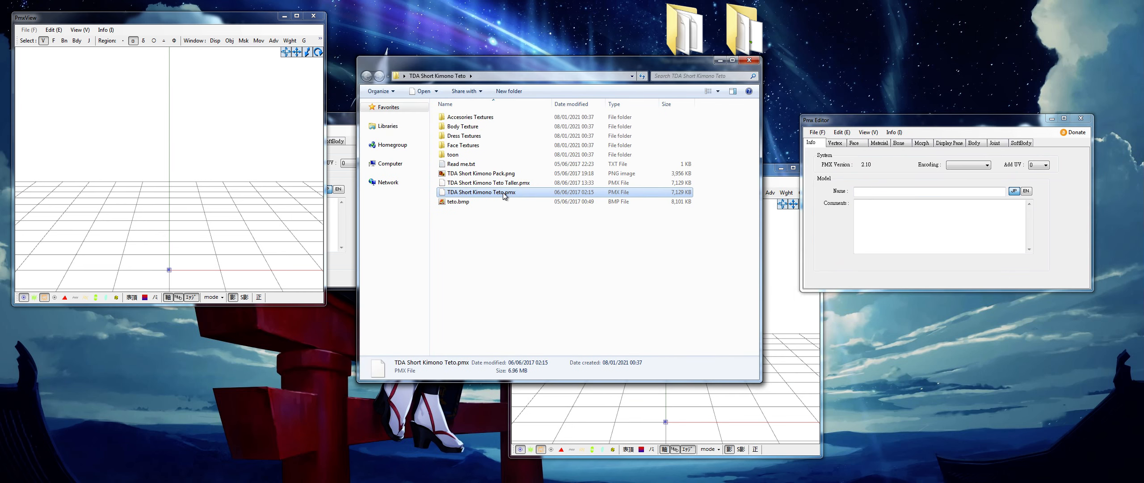
Step: Load TDA Short Kimono Teto.pmx in the first editor and import Snow Princess MIKU.pmx as New in the second
drag(504, 196, 212, 183)
click(285, 246)
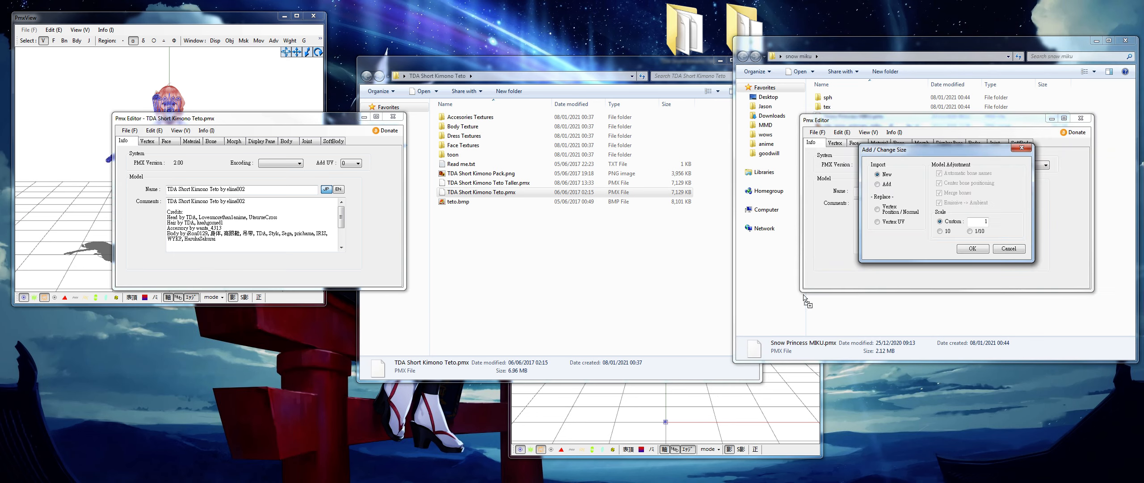
click(974, 248)
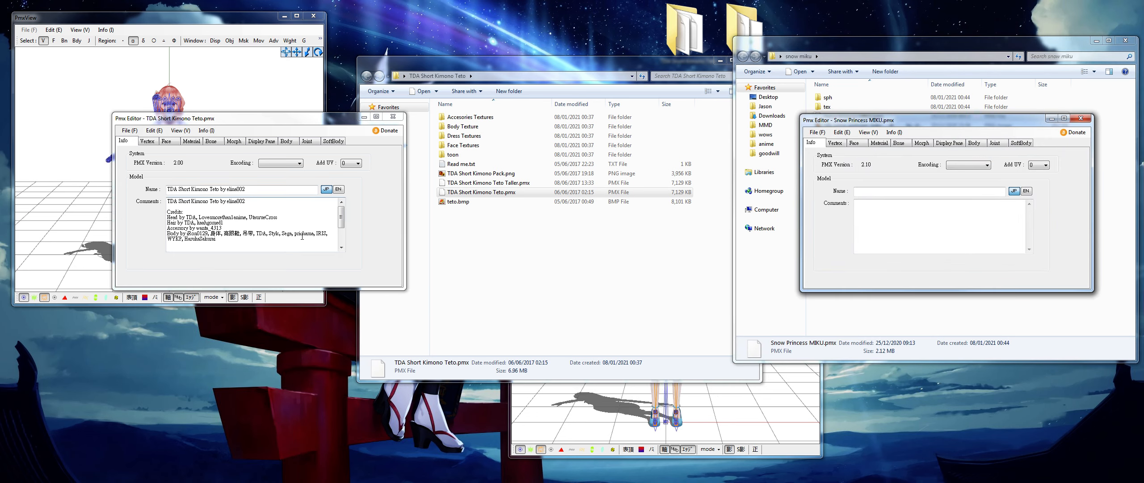
click(582, 404)
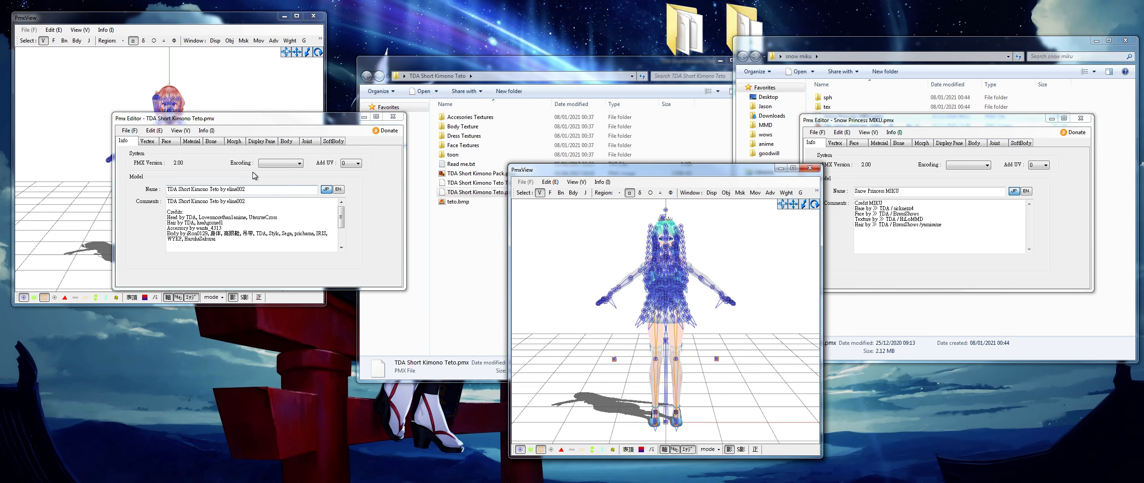
Step: Bring the Teto model view forward, limit selection to bones and enlarge the view window
click(82, 108)
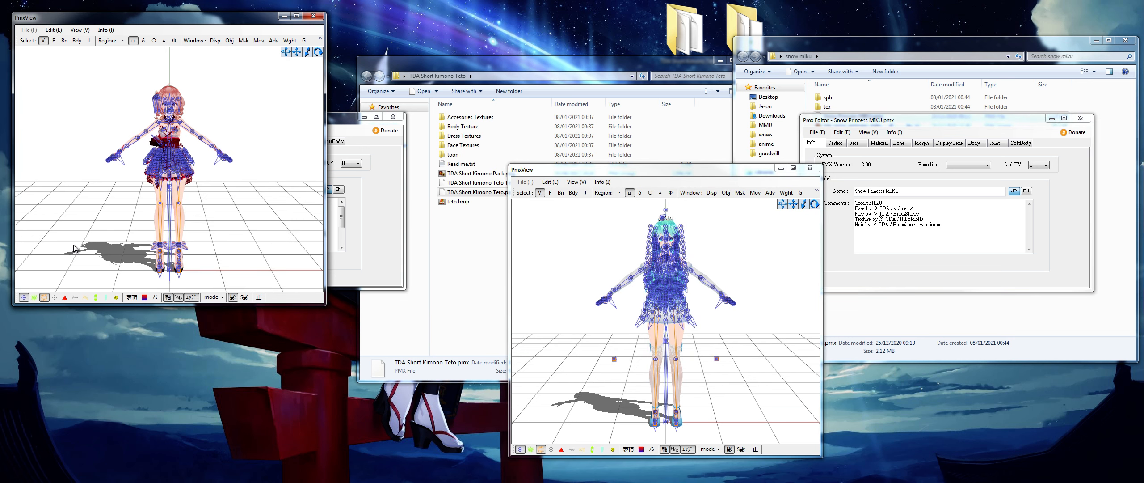
click(64, 41)
drag(325, 305, 454, 423)
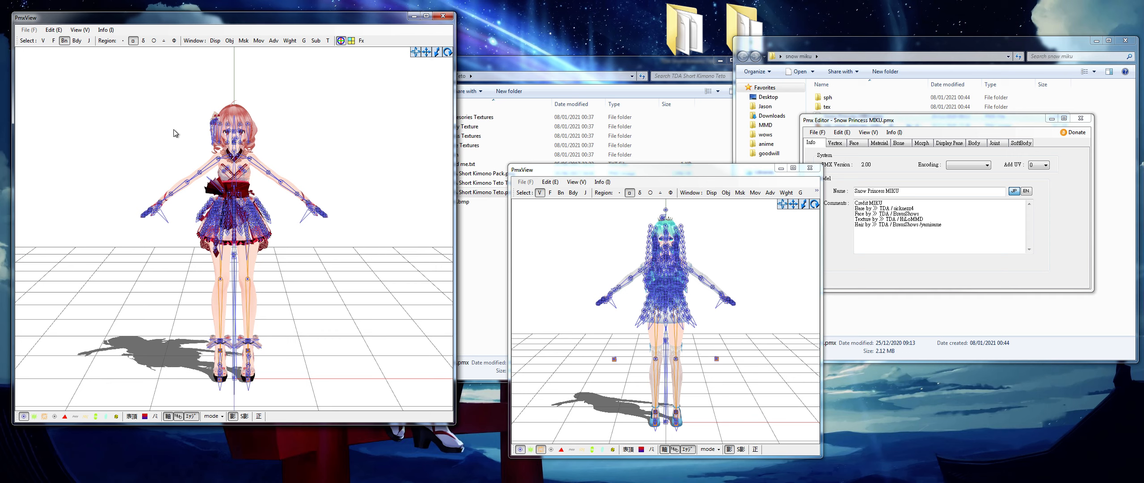
Step: Try a box selection of the bones across Teto's chest and shoulders, and clear it
drag(175, 133, 315, 199)
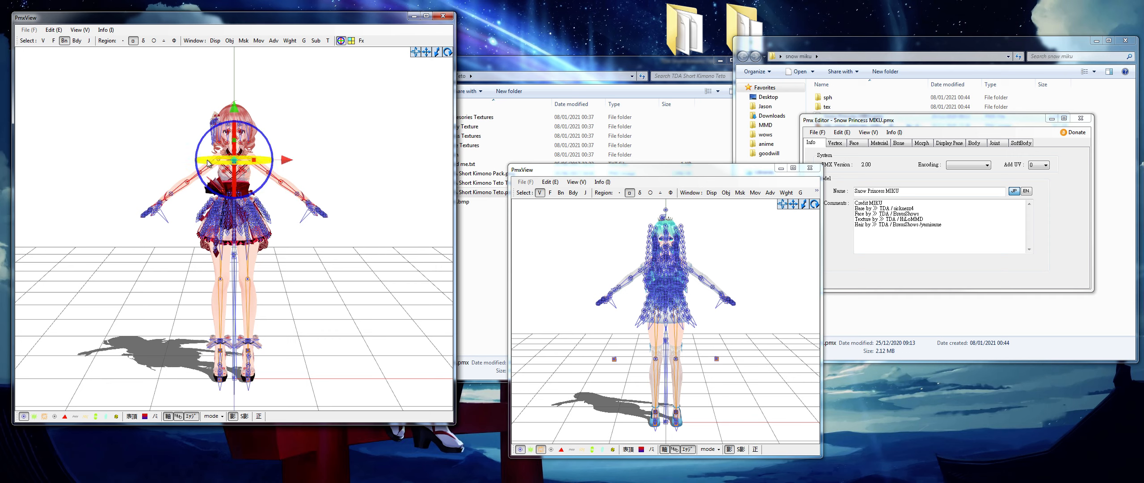
click(326, 150)
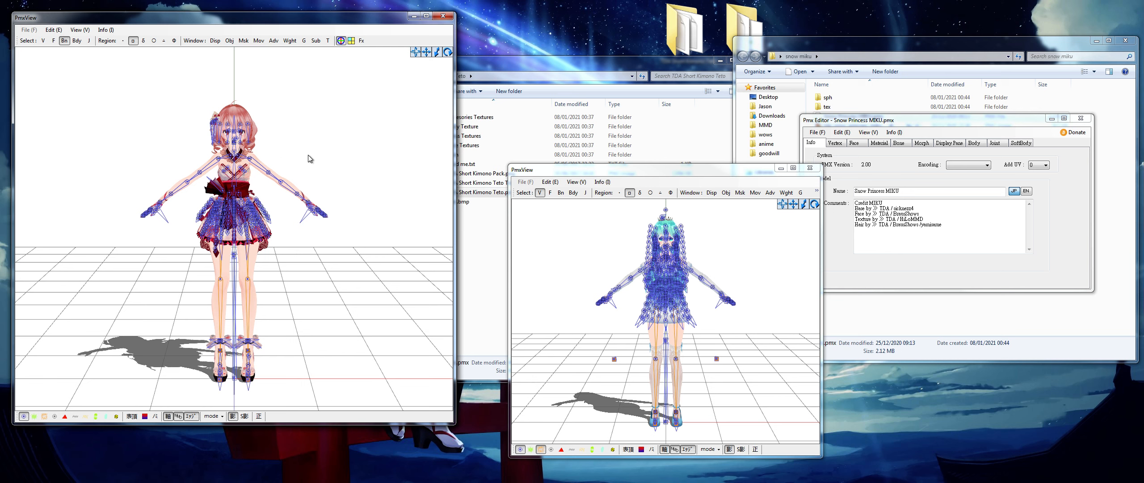
scroll(227, 161, up, 5)
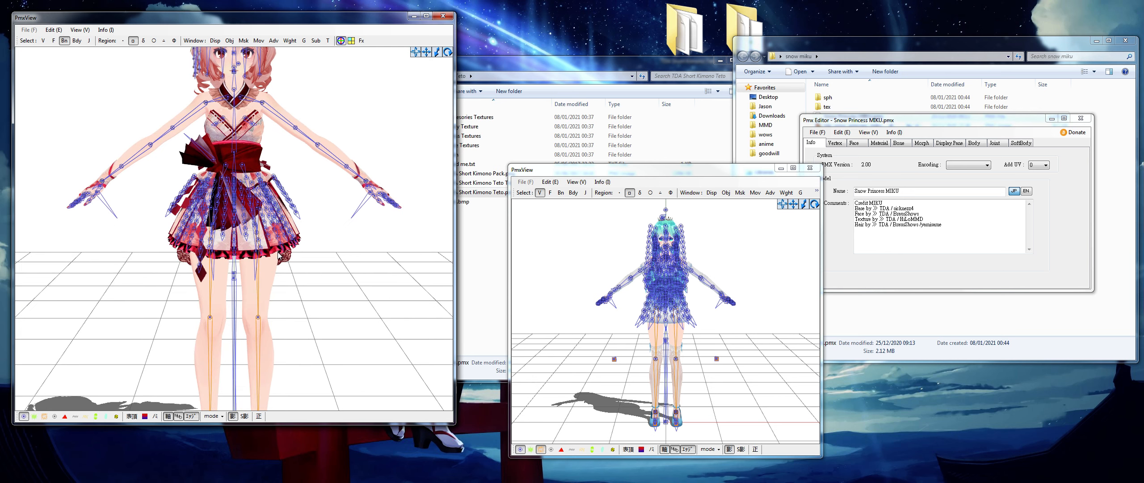
Step: Try a vertex box selection around Teto's collar and shoulders, and return to bone-only selection
click(43, 40)
drag(162, 91, 321, 115)
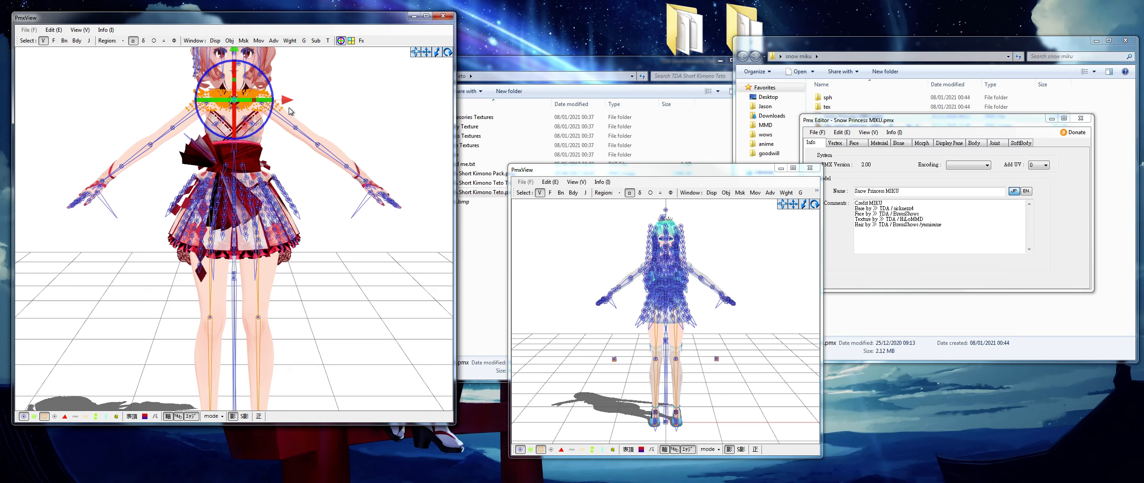
right_drag(195, 103, 370, 158)
scroll(370, 157, up, 5)
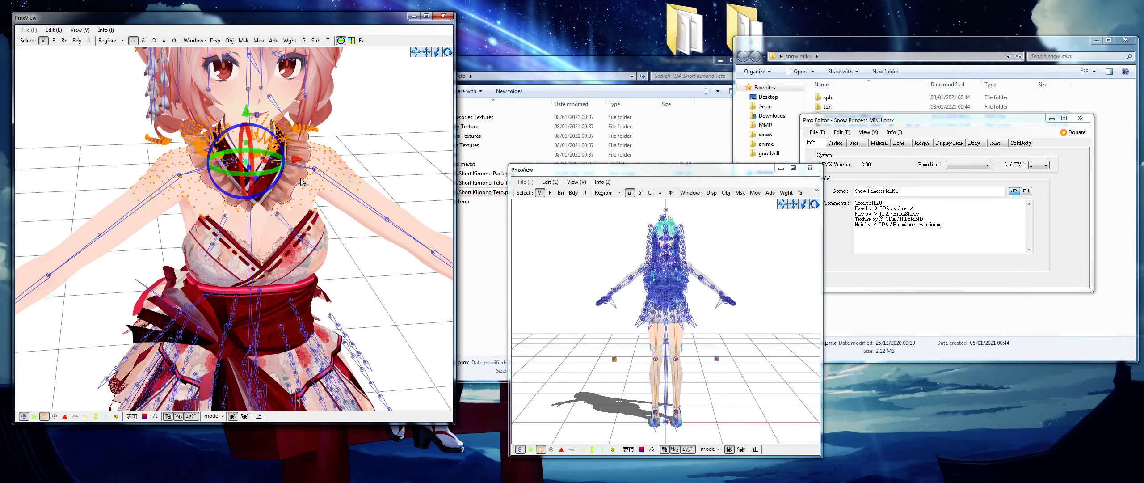
click(105, 102)
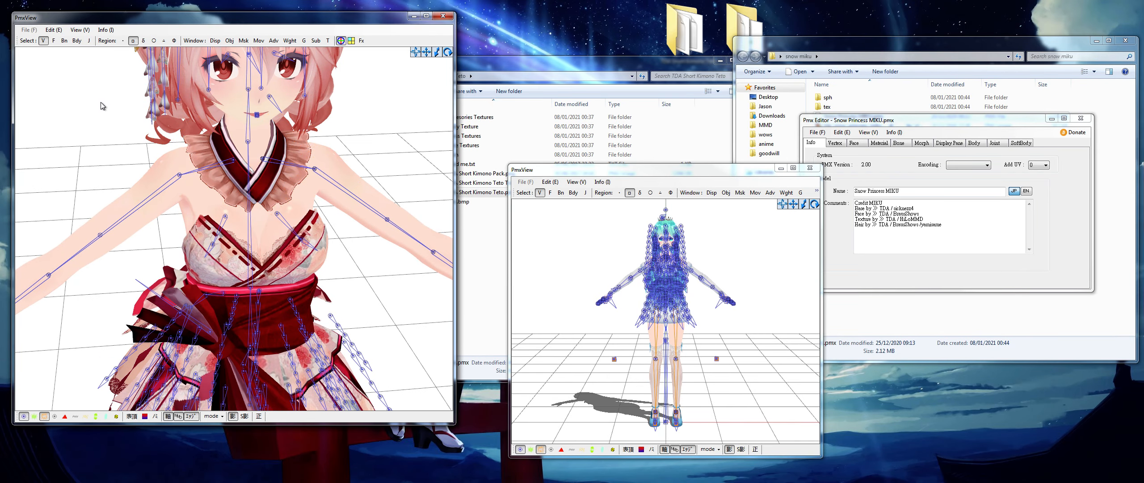
click(44, 41)
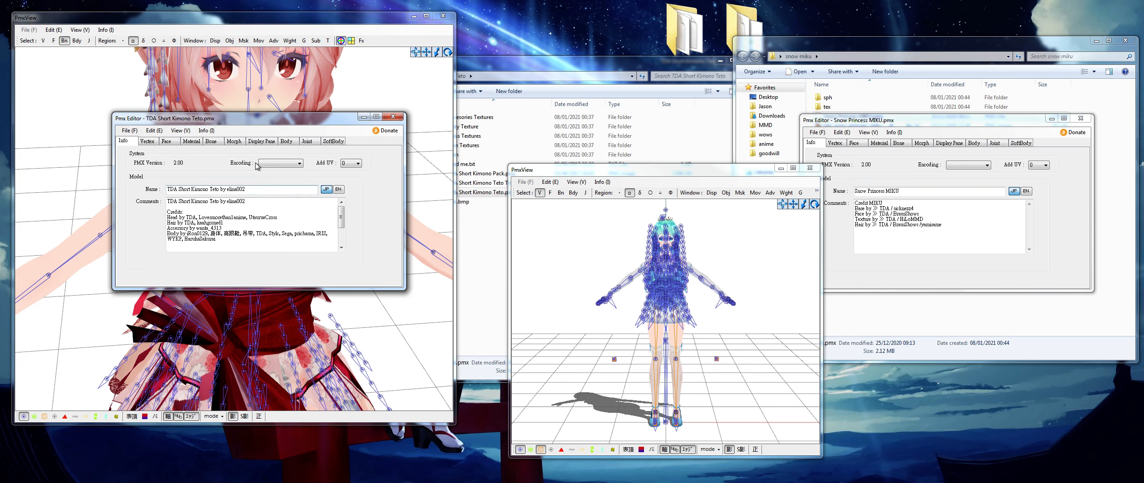
Step: Place the Teto editor window beside its model view and show the model's bone list
drag(200, 121, 509, 27)
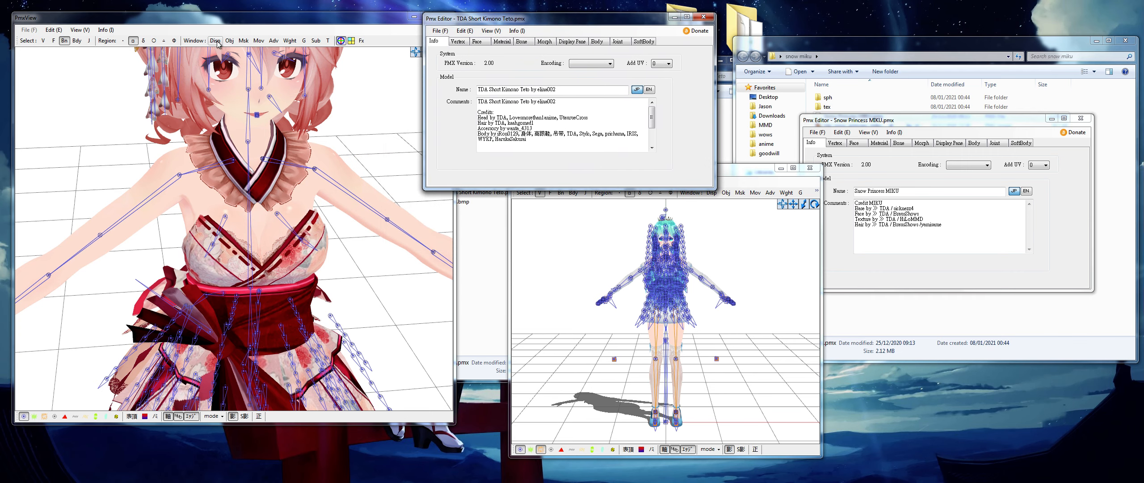
drag(169, 20, 164, 19)
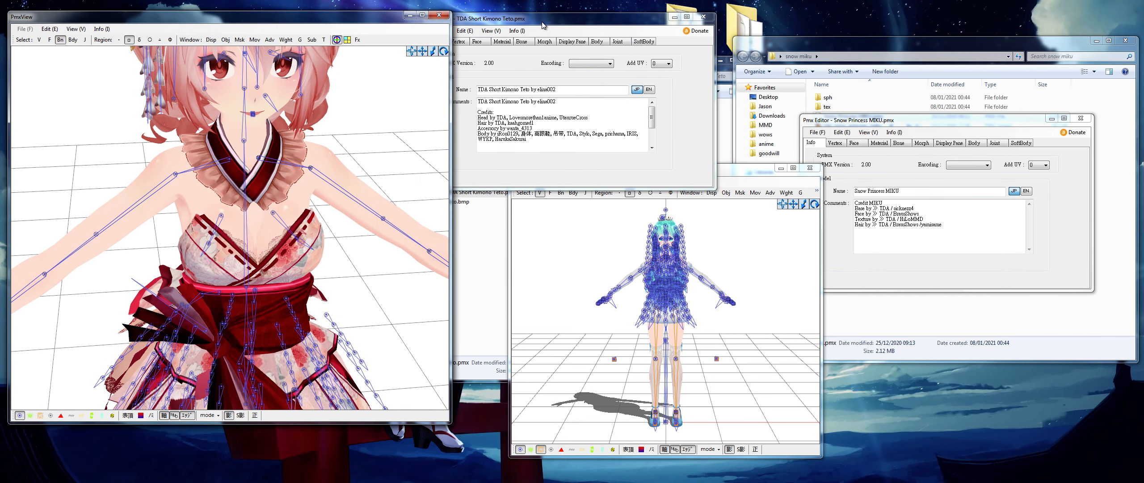
drag(543, 21, 564, 14)
click(541, 38)
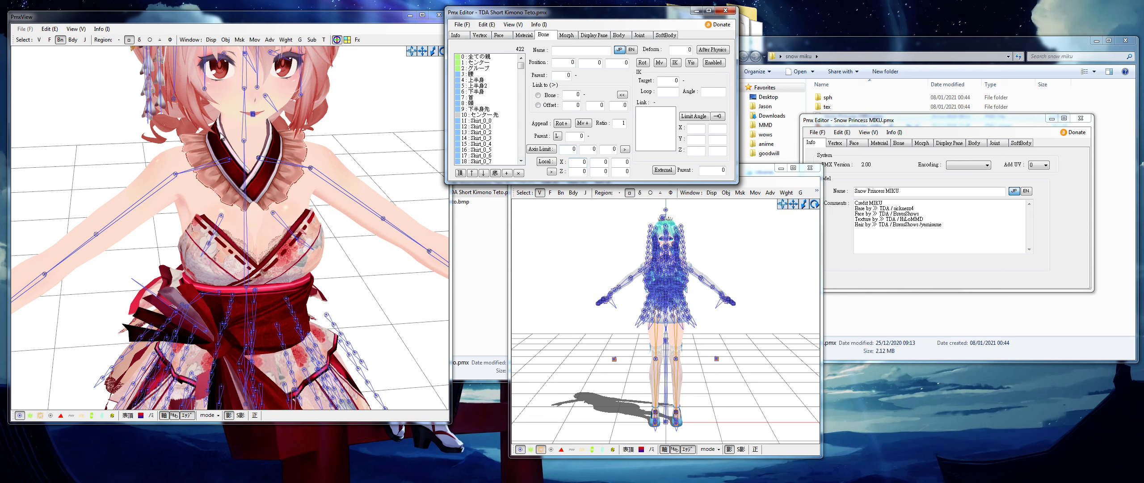
Step: Select Teto's shoulder-joint bones in the model view and open the bone 右腕 in the bone list
right_drag(248, 155, 357, 155)
click(176, 165)
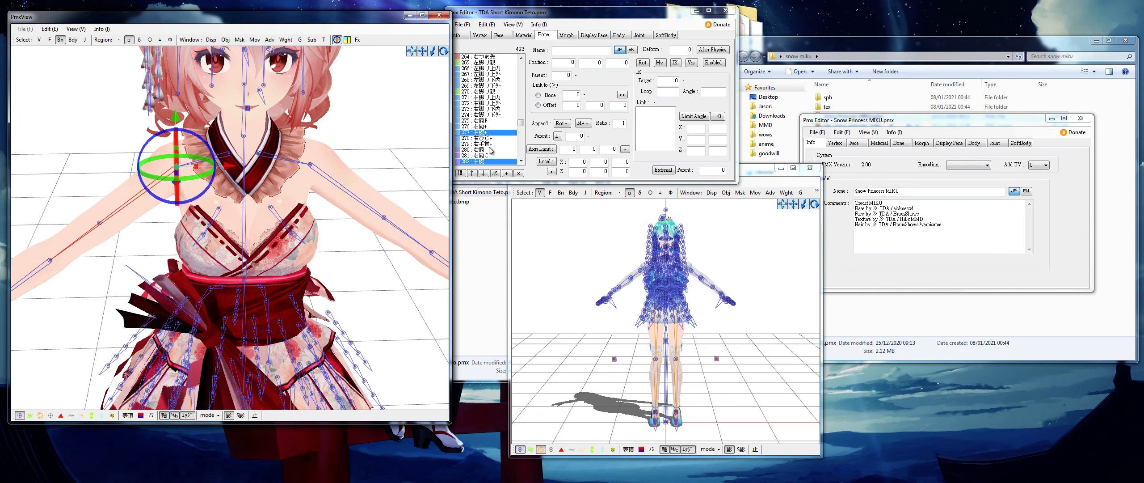
click(476, 162)
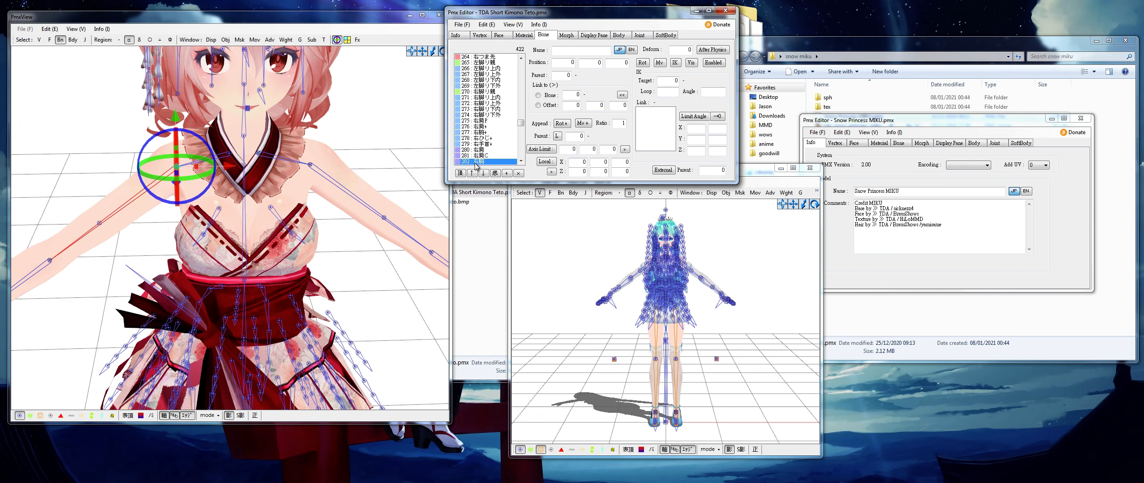
Step: Copy the X position of Teto's 右腕 bone, -0.993376, into the Google search box in the browser
double_click(565, 62)
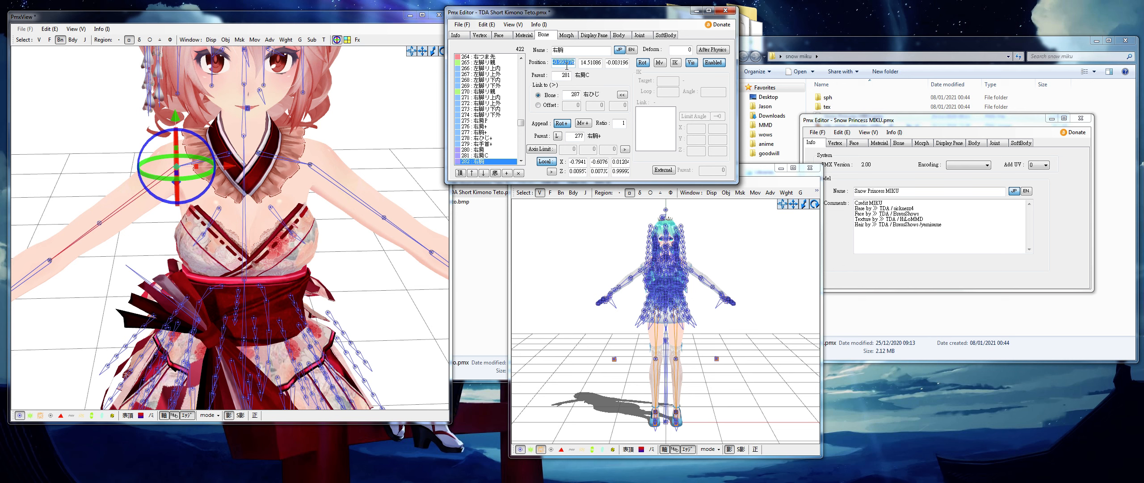
key(alt+Tab)
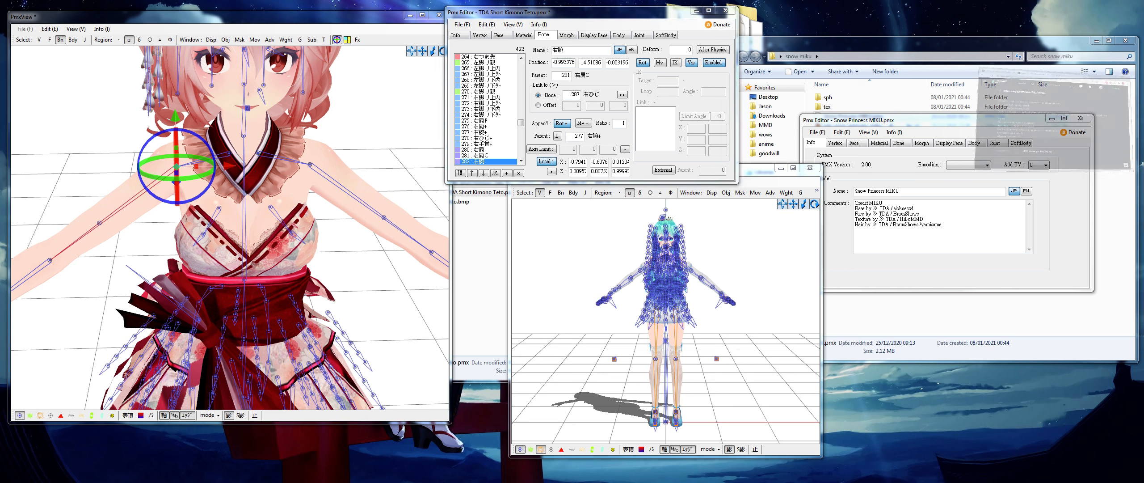
click(821, 94)
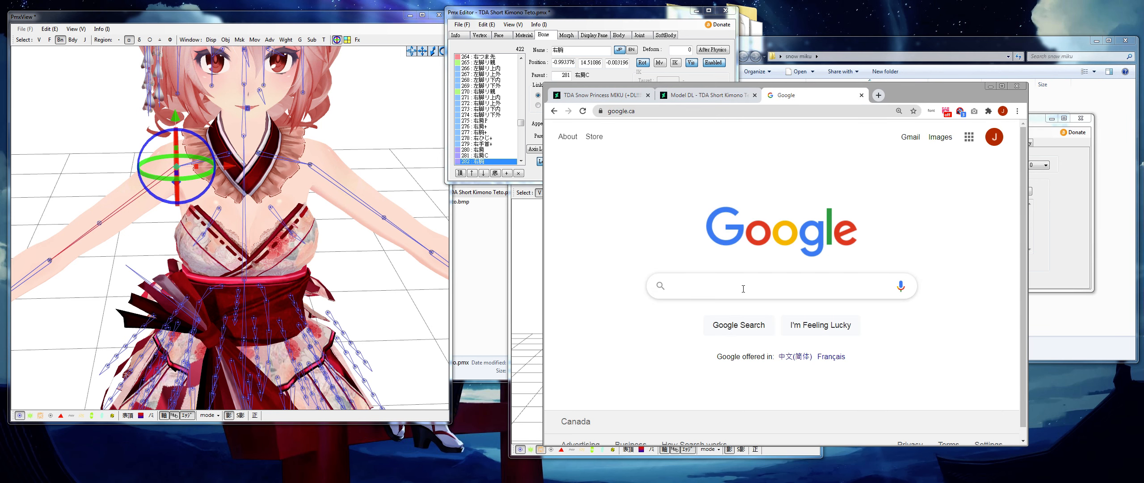
text(-0.9933765)
Step: Restrict selection to bones in the Miku model view and select the bone at her right shoulder
click(529, 302)
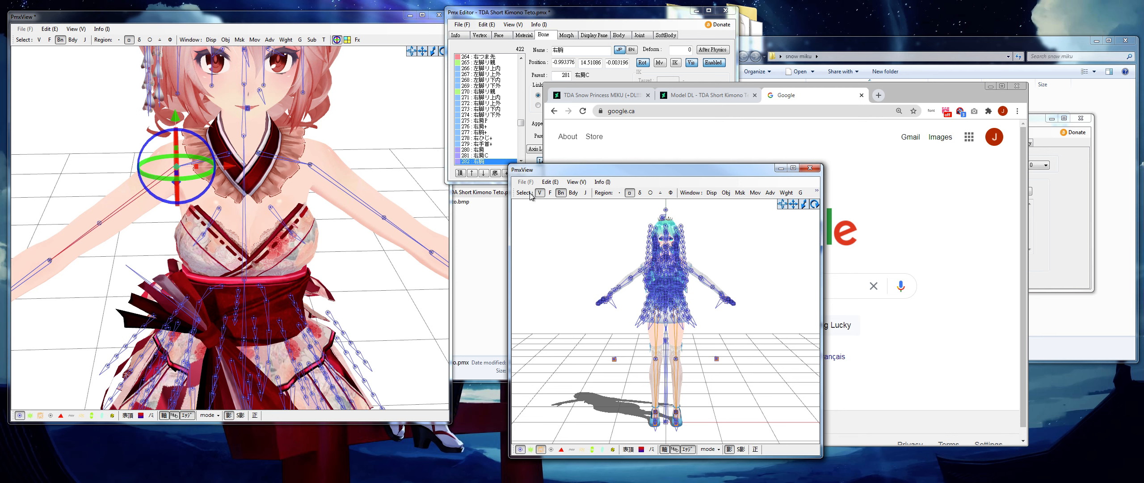
click(561, 192)
scroll(695, 377, up, 2)
scroll(697, 374, up, 5)
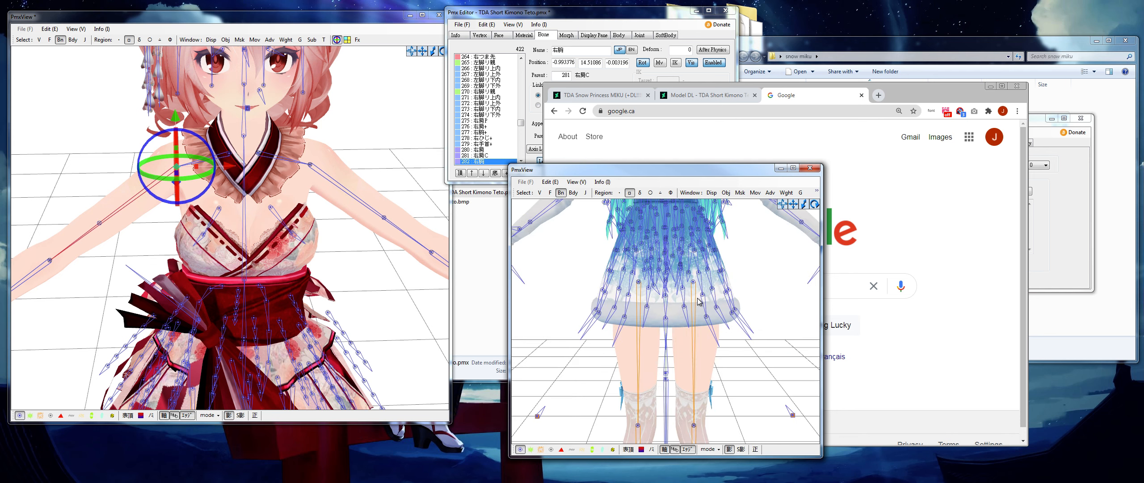
middle_drag(698, 298, 695, 320)
scroll(695, 320, up, 4)
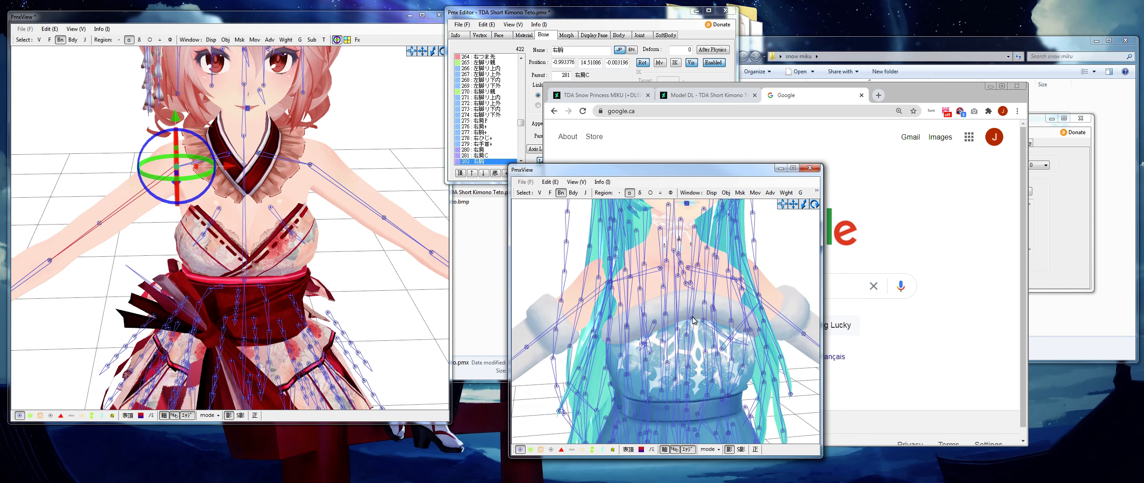
scroll(699, 321, up, 3)
right_drag(701, 320, 721, 326)
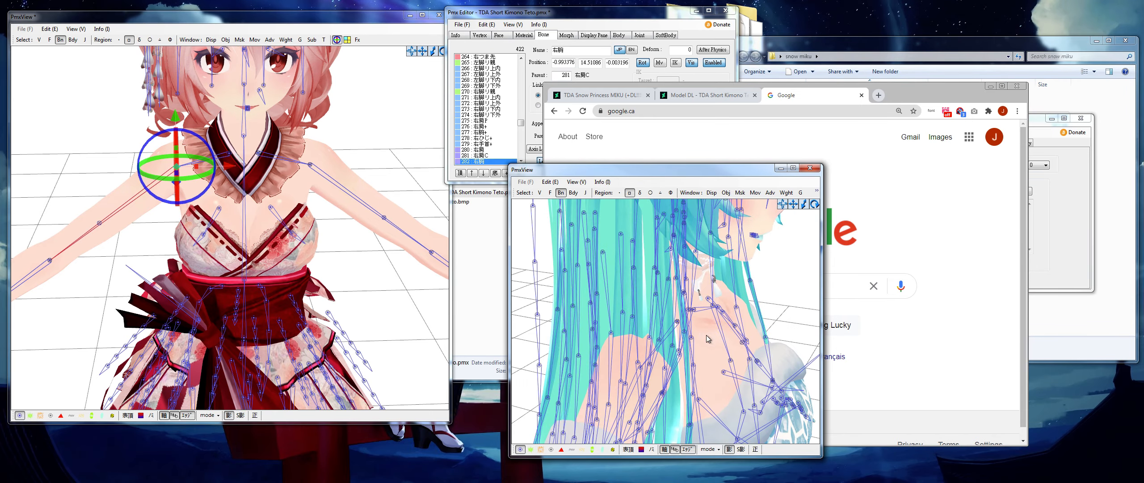
click(641, 369)
Step: Show the bone list of Snow Princess MIKU and open the selected bone 右腕
click(1052, 147)
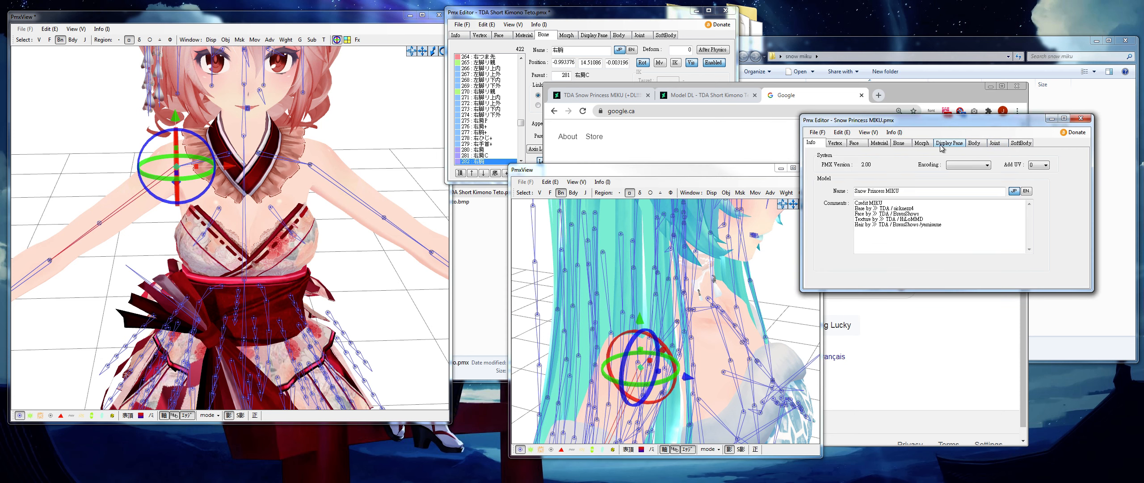
click(898, 143)
click(715, 307)
click(642, 370)
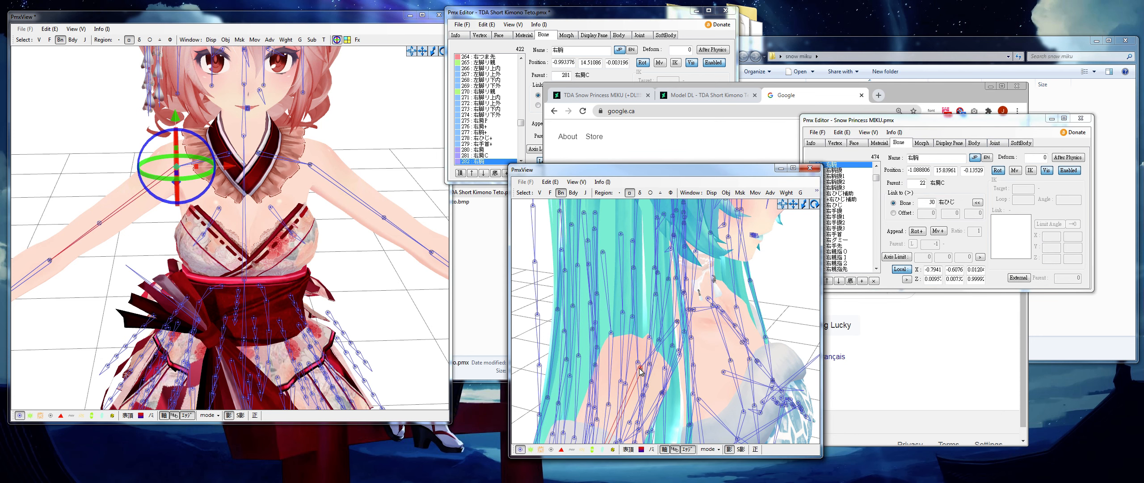
click(857, 164)
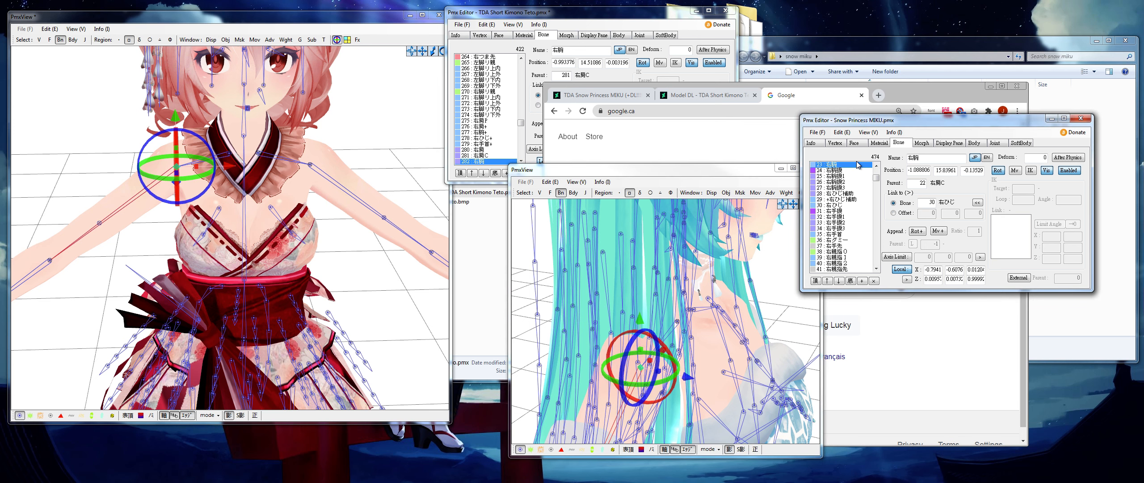
Step: Divide Teto's X value -0.9933765 by Miku's 右腕 X position, -1.088806, with a Google search in the browser
click(746, 130)
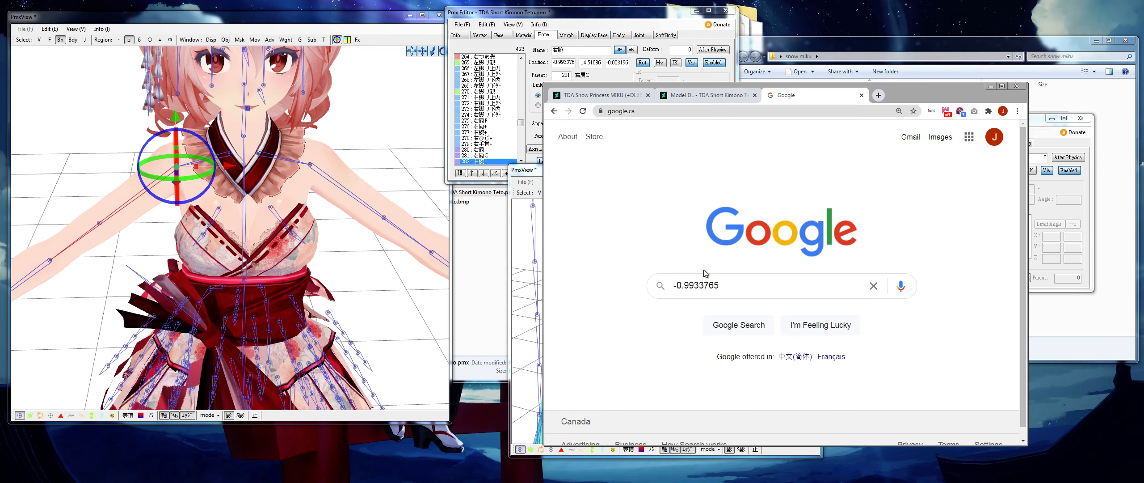
click(758, 285)
text(-1.088806)
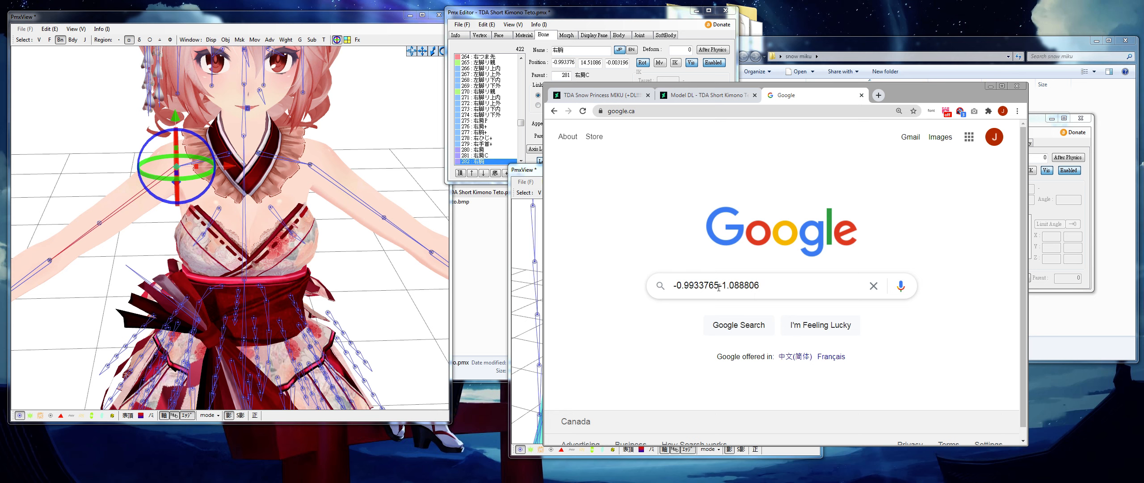
text(/)
key(Return)
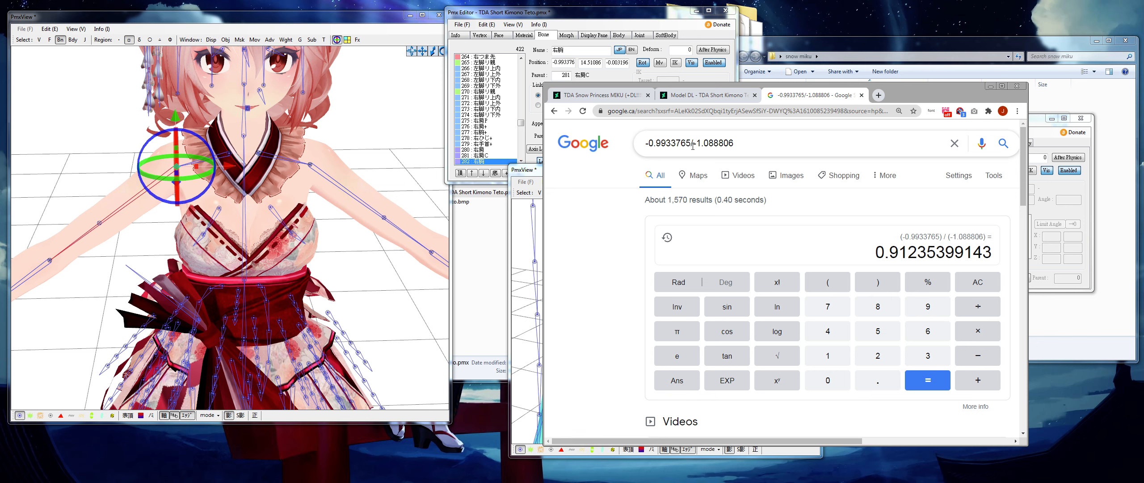
Step: Reverse the division to -1.088806/-0.9933765, run the search and select the calculated result for copying
drag(691, 143, 611, 146)
key(ctrl+c)
key(Delete)
key(Delete)
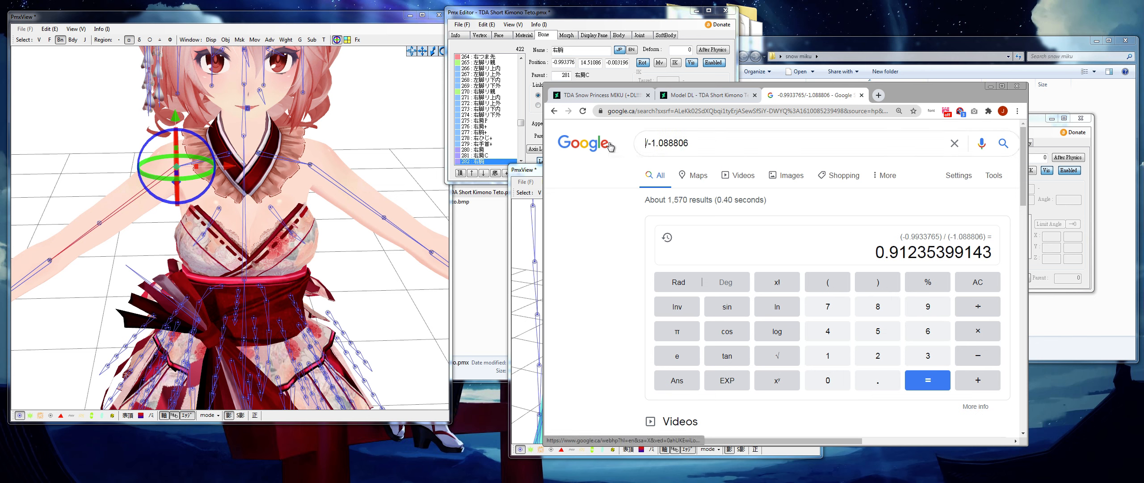
key(End)
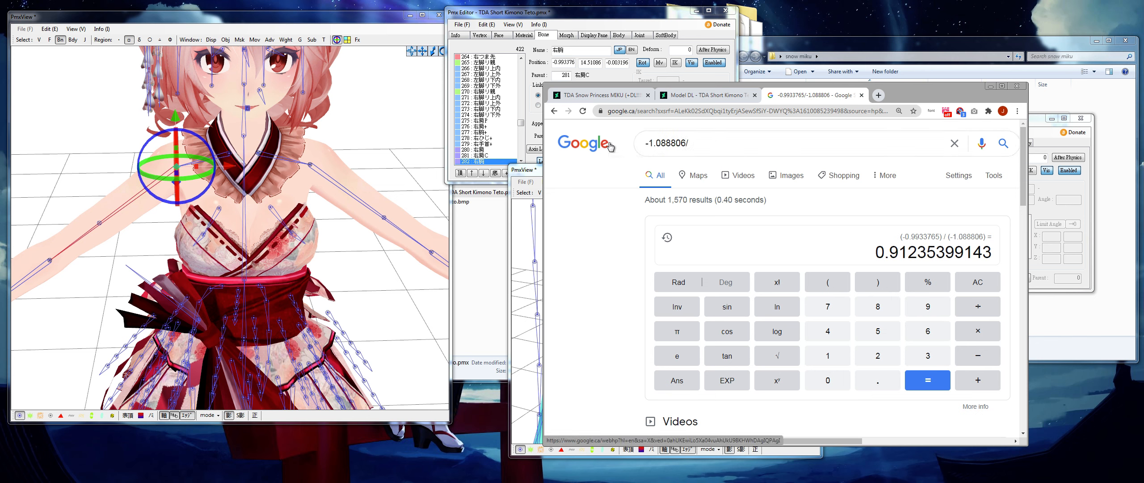
text(/)
key(ctrl+v)
key(Return)
drag(874, 252, 1001, 248)
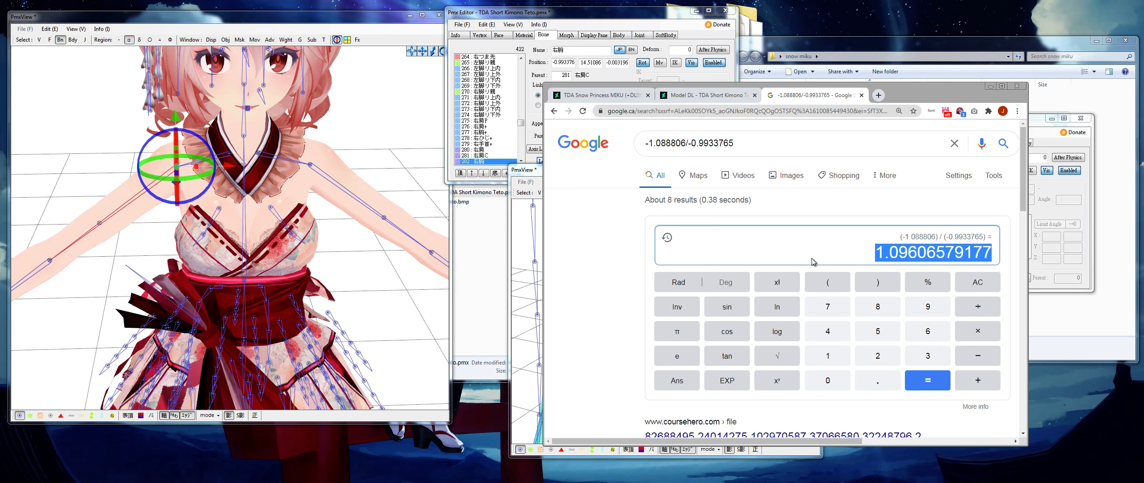
Step: Load TDA Short Kimono Teto.pmx from its folder into the Teto editor as New, with the custom scale 1.09606579177
click(1055, 147)
click(598, 16)
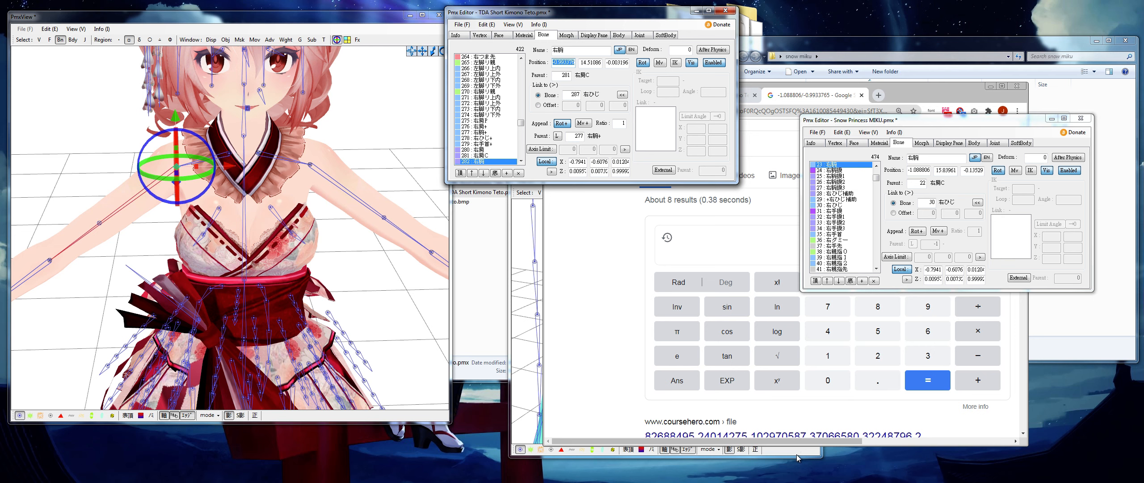
click(501, 343)
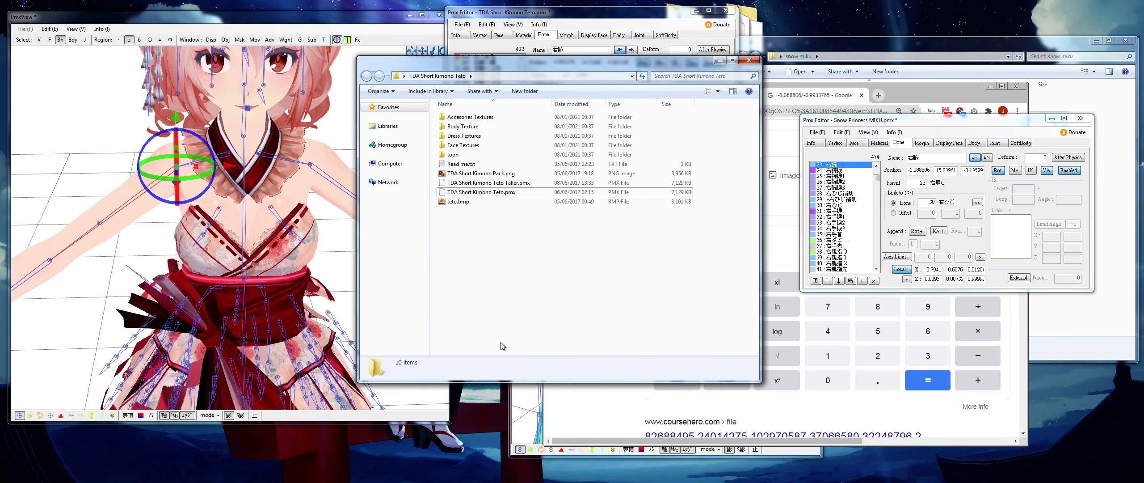
click(505, 193)
drag(501, 193, 310, 191)
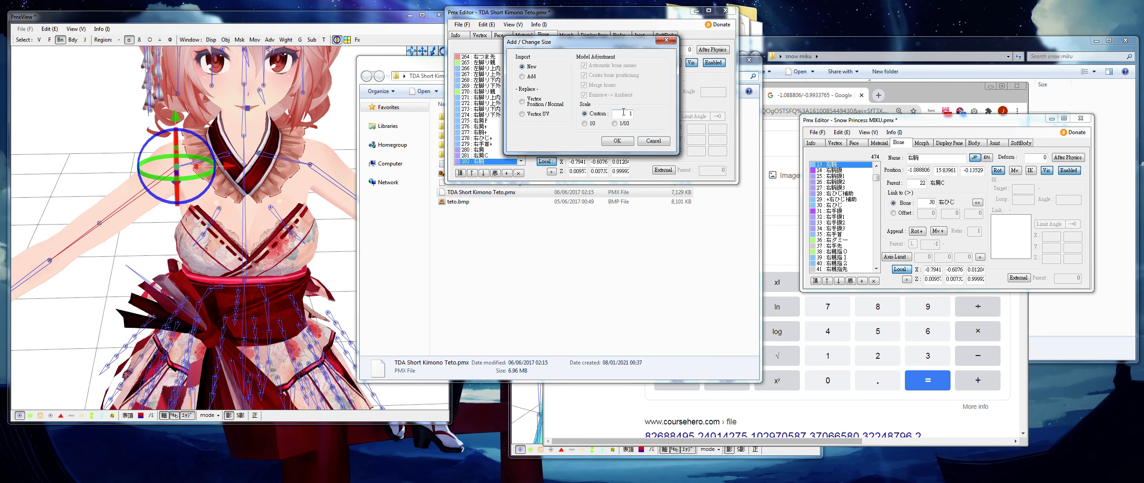
text(6579177)
click(913, 90)
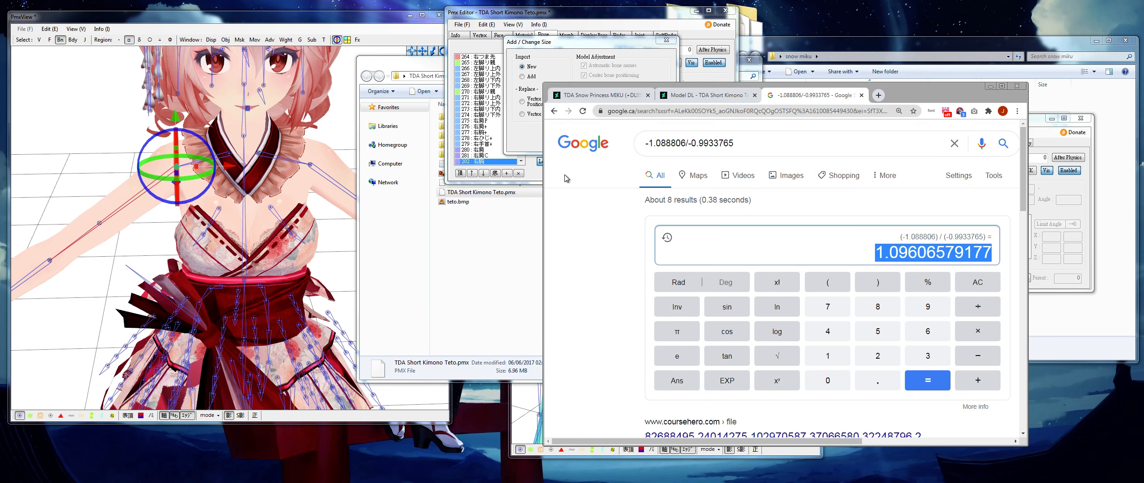
click(529, 140)
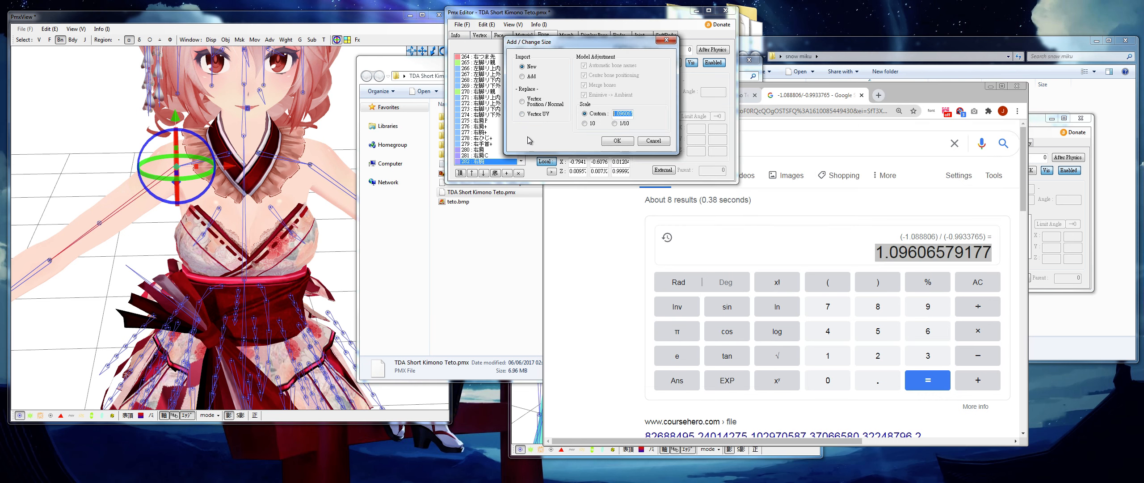
click(617, 141)
click(601, 278)
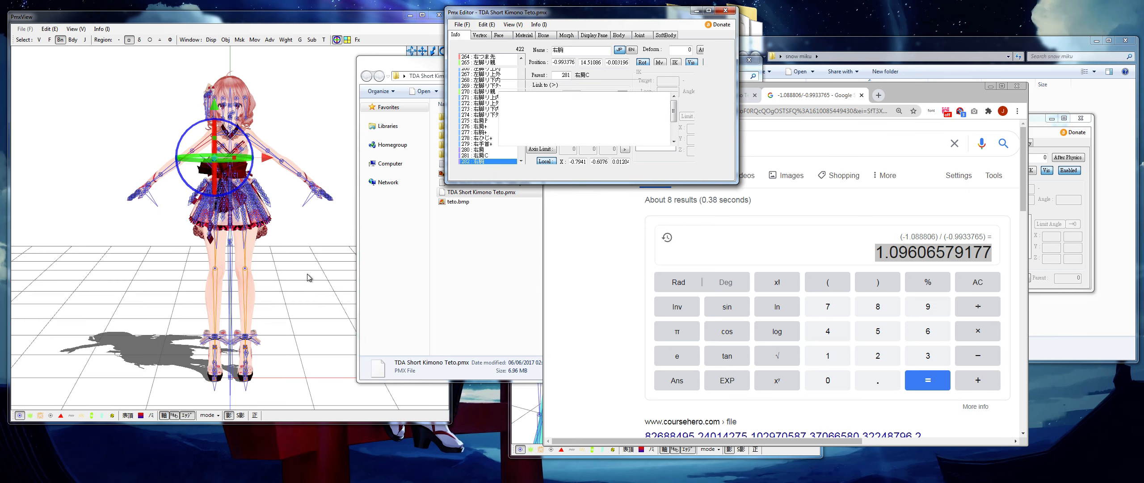
Step: Inspect the rescaled Teto model, minimize the browser and close the Snow Princess MIKU editor
click(295, 284)
scroll(311, 267, up, 3)
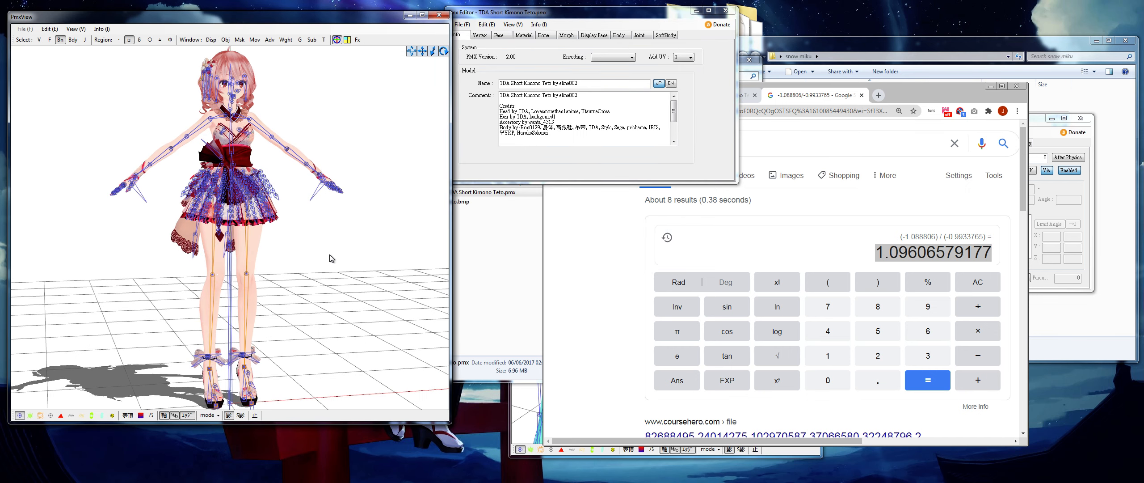
click(991, 86)
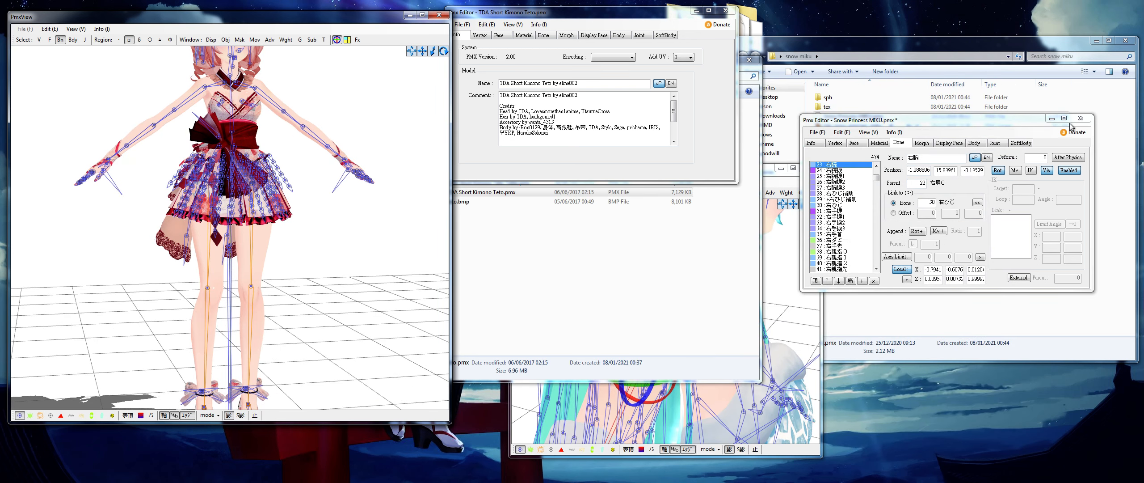
click(1080, 119)
click(592, 279)
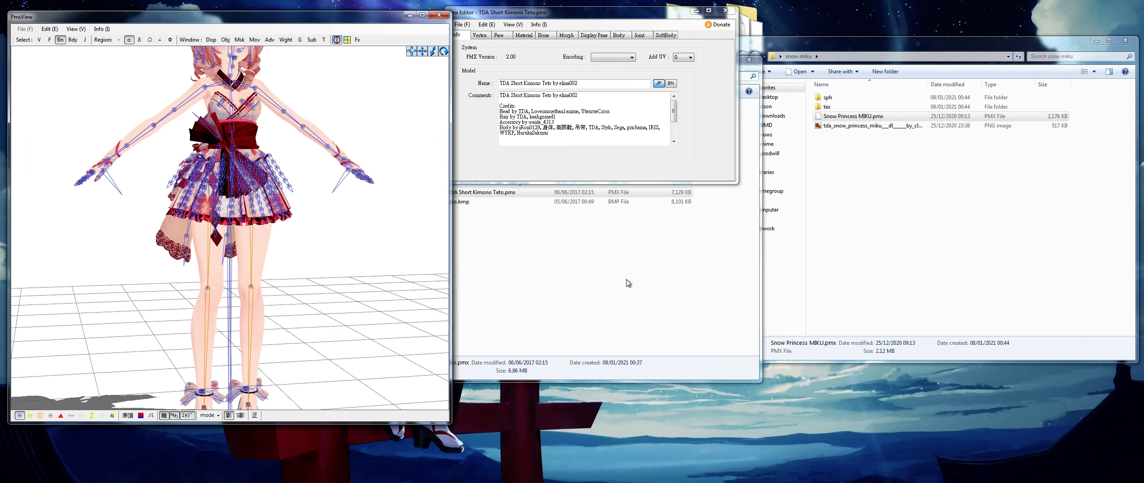
Step: Minimize the snow miku folder and move the TDA Short Kimono Teto folder window clear of the model view
scroll(375, 197, down, 2)
right_drag(375, 197, 371, 221)
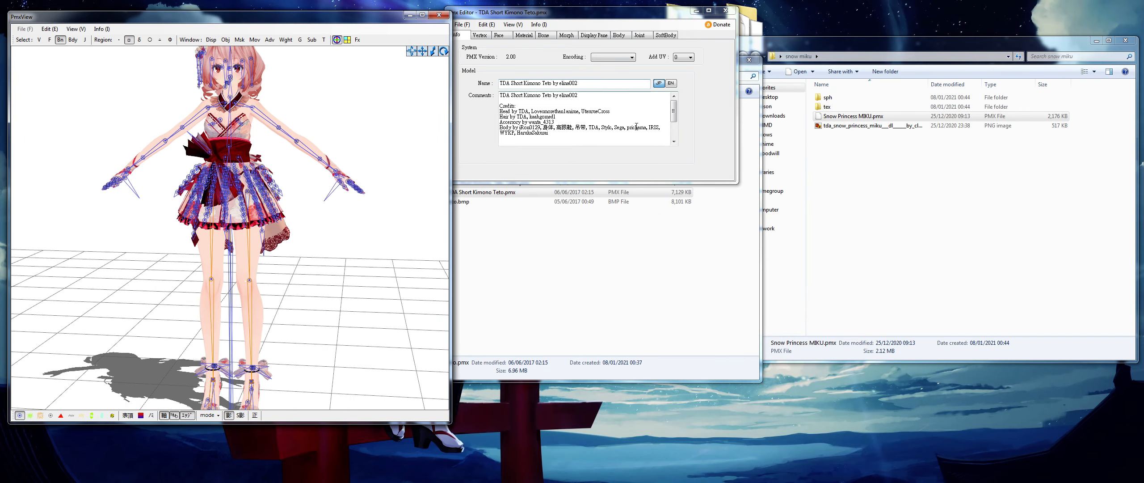
click(1097, 41)
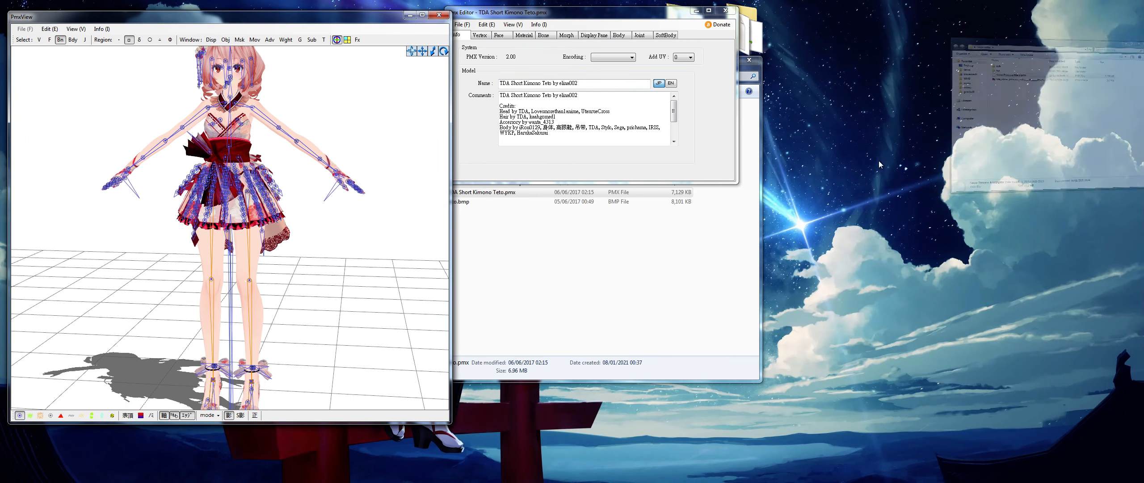
drag(700, 69, 948, 117)
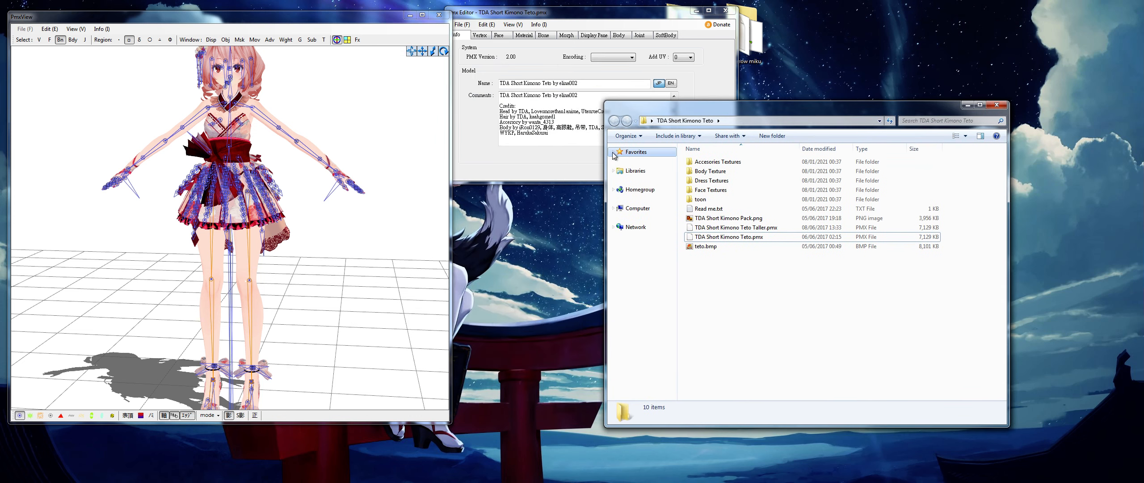
click(527, 166)
right_drag(377, 180, 476, 75)
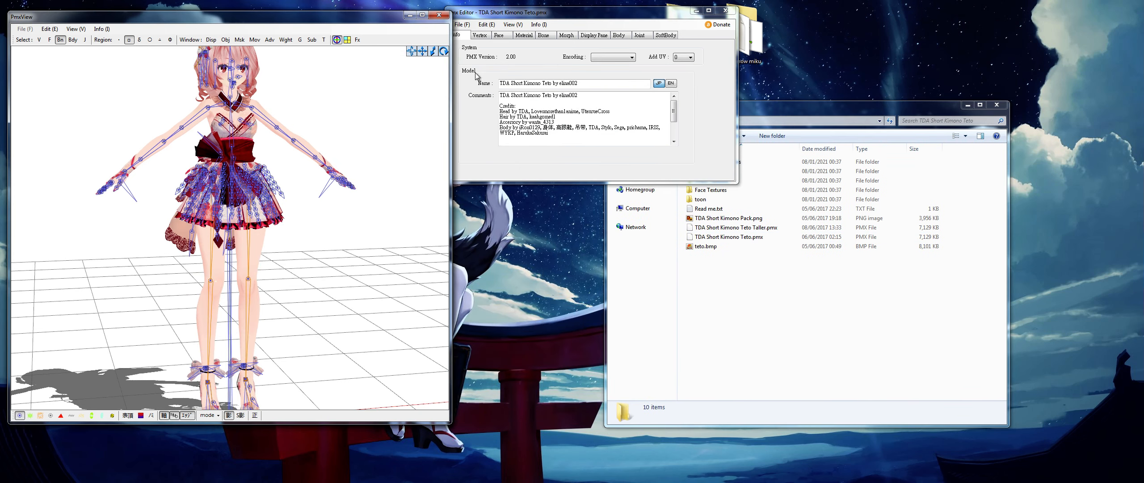
Step: Look through the Teto model's data categories from Info to SoftBody and bring up its material list
click(469, 40)
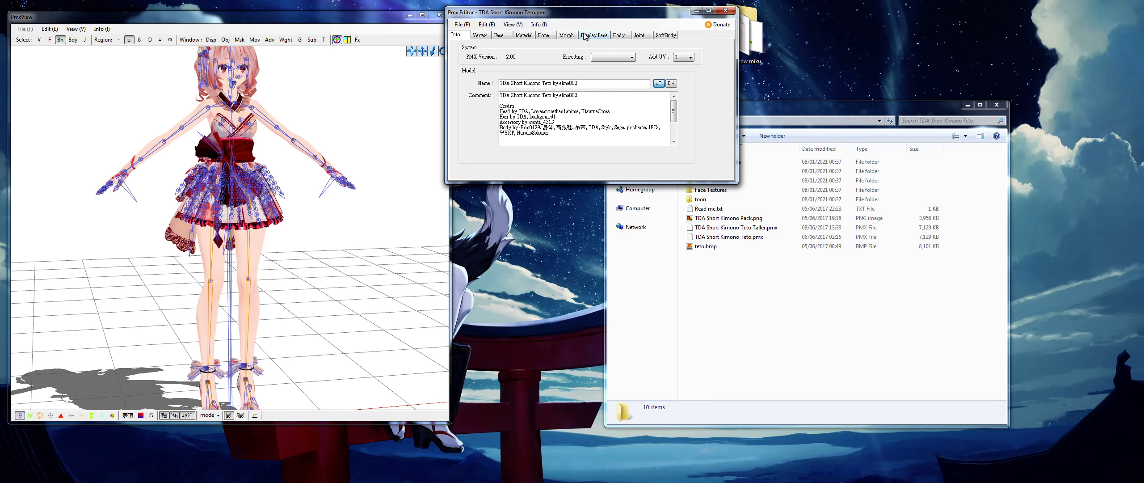
key(Right)
key(Right)
key(Right)
key(Right)
key(Right)
key(Right)
key(Right)
key(Right)
key(Right)
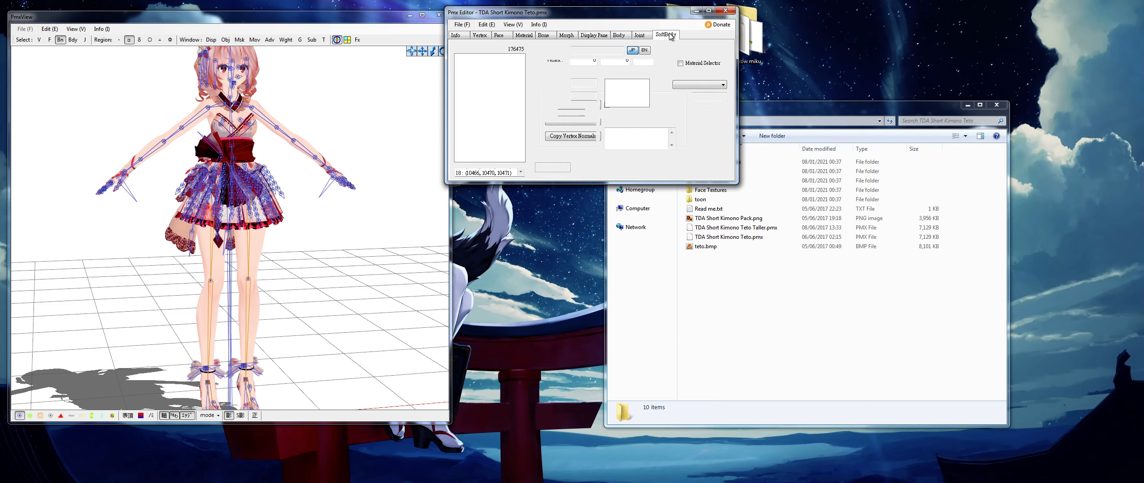
click(456, 36)
key(Right)
key(Right)
key(Right)
key(Right)
key(Right)
key(Right)
key(Right)
key(Right)
key(Right)
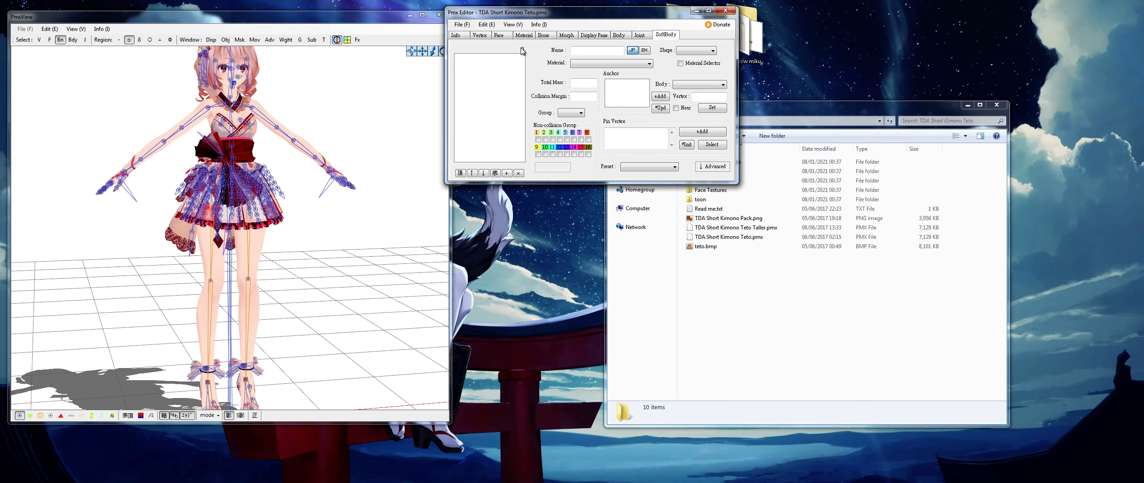
click(525, 36)
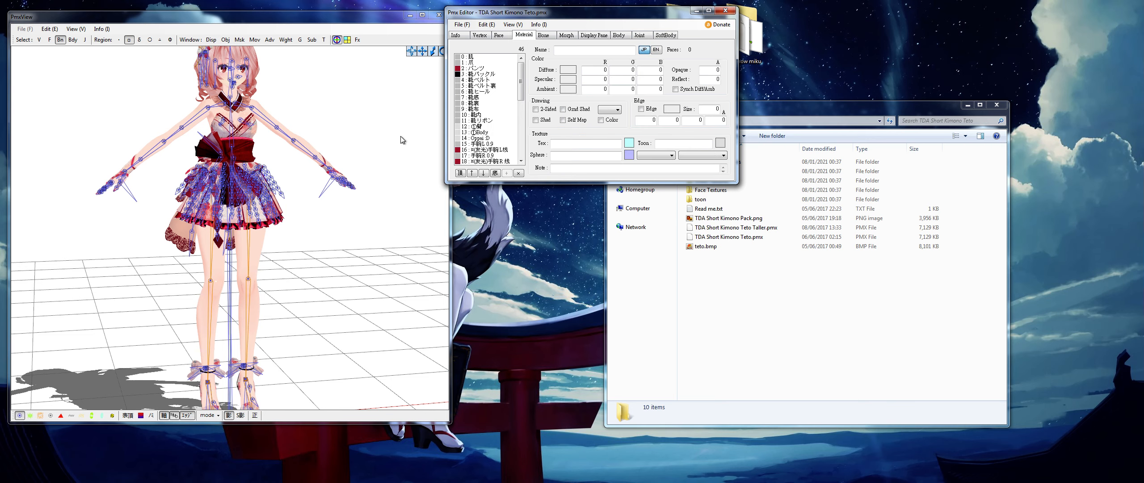
right_drag(402, 140, 354, 134)
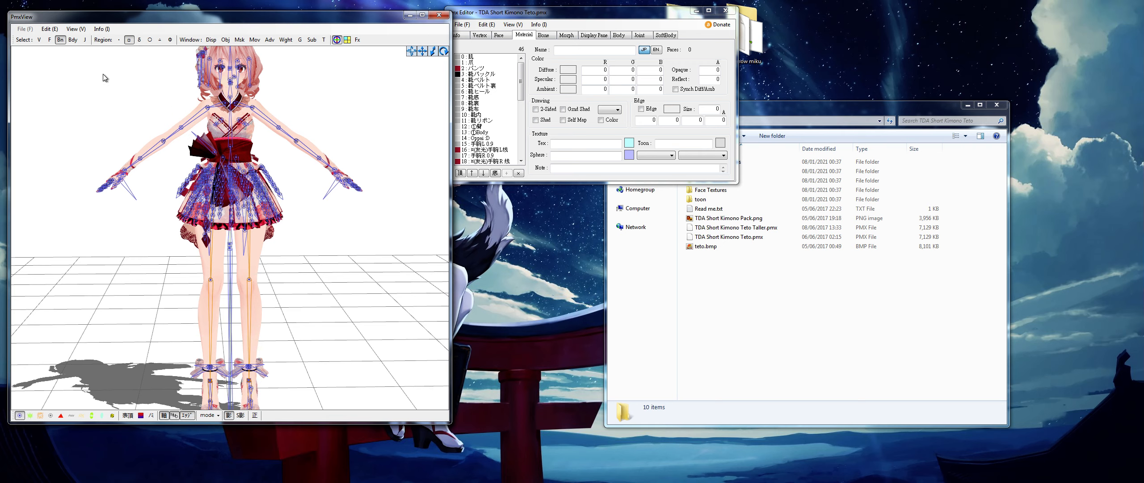
Step: Display Teto's vertices instead of her bones with vertex selection on, and place the Vertex/Masking window beside the model view
click(40, 40)
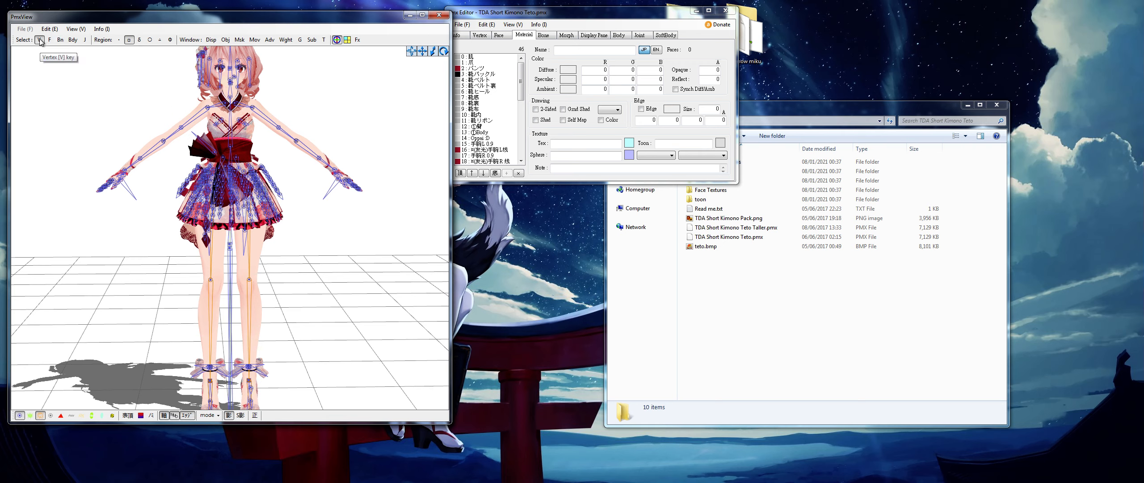
click(20, 413)
click(29, 415)
right_drag(19, 313, 304, 280)
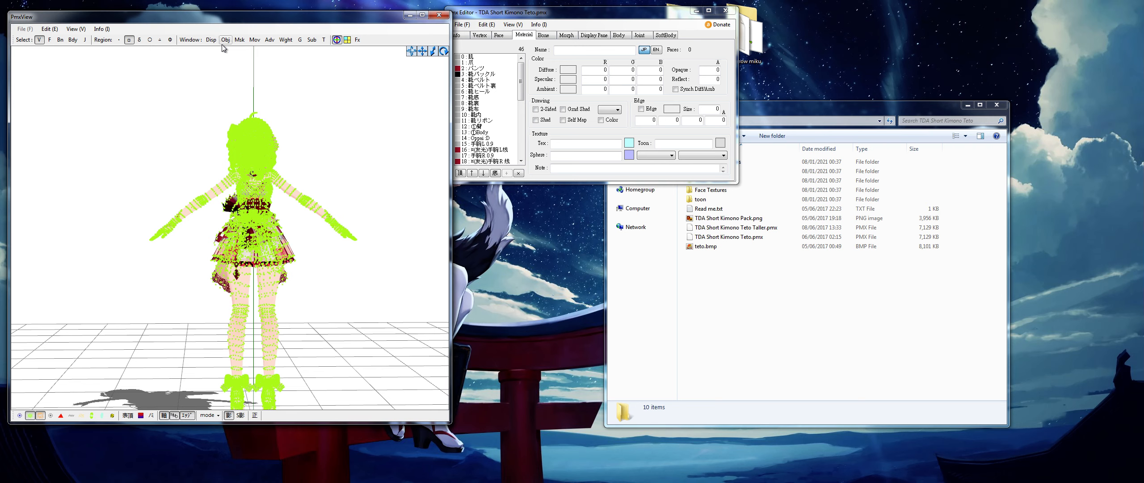
click(240, 40)
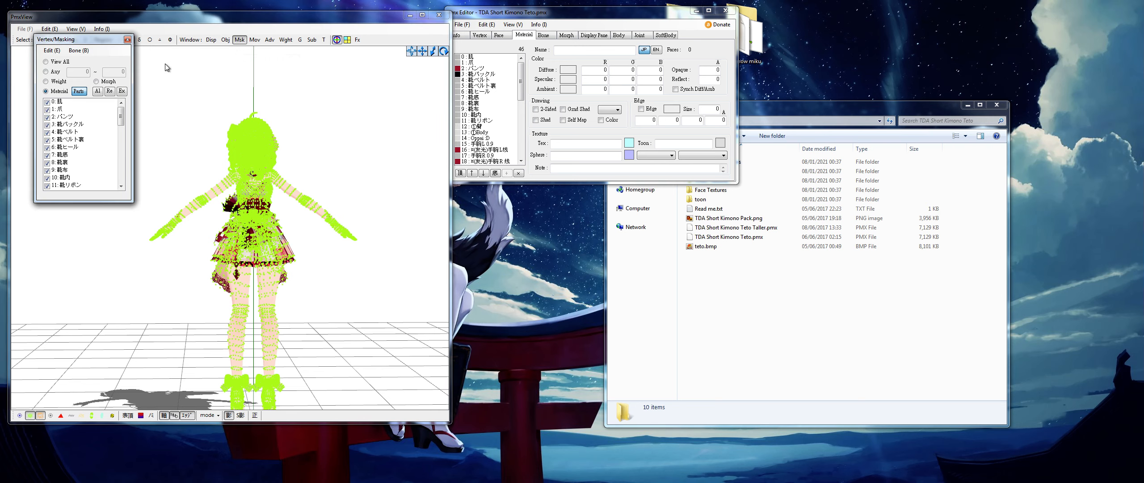
drag(114, 40, 535, 189)
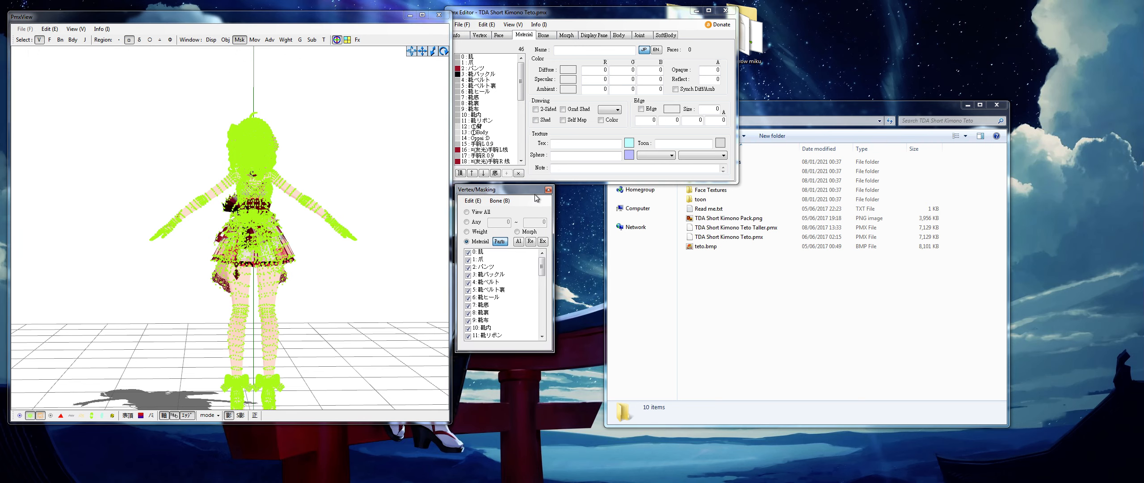
Step: Mask the Teto model by material so that only hair00 is visible
drag(543, 270, 542, 311)
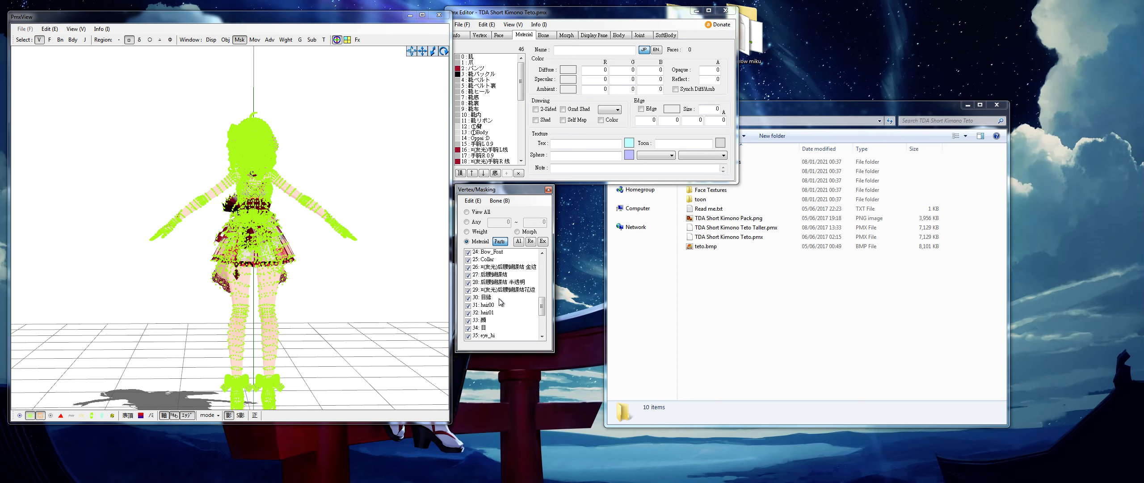
click(498, 305)
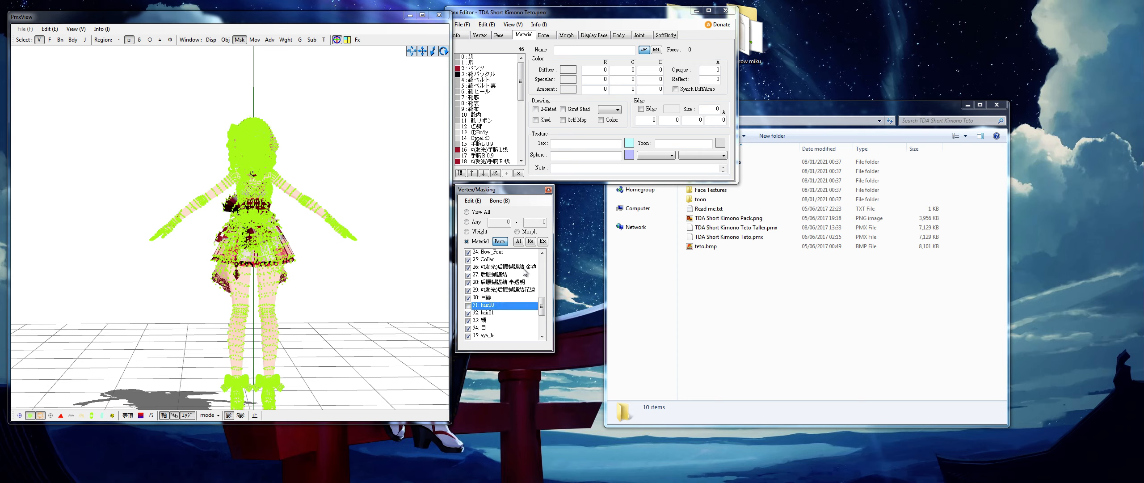
click(531, 242)
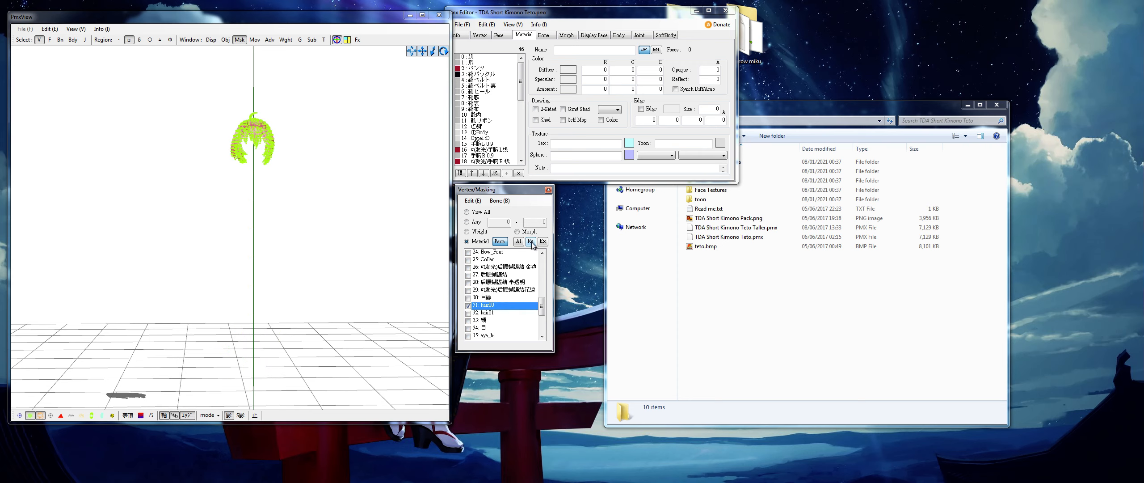
click(482, 212)
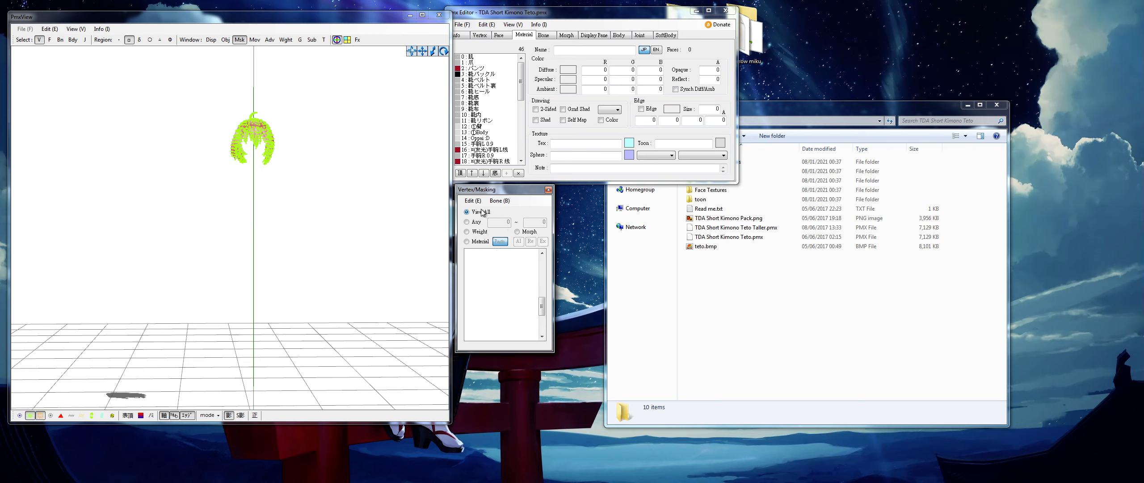
click(479, 243)
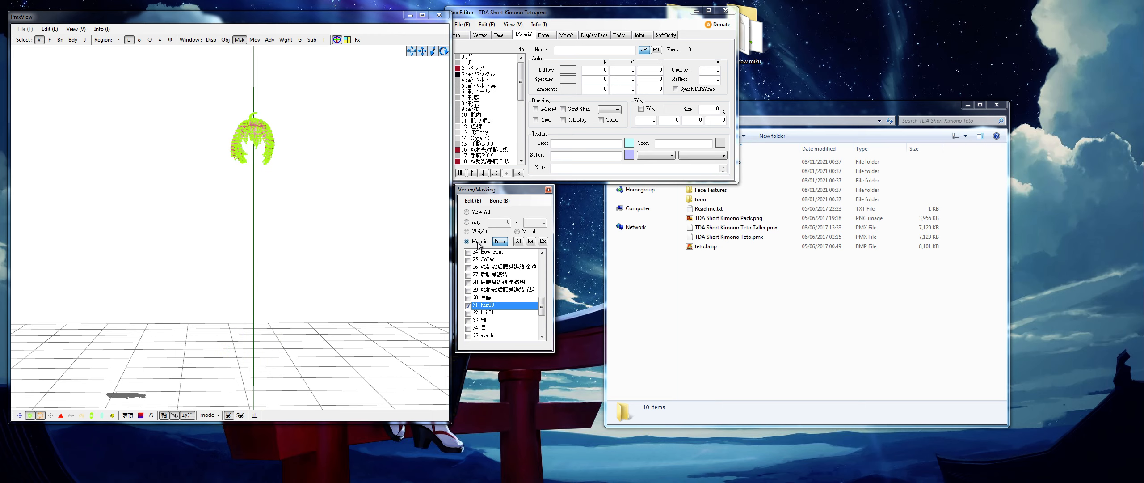
Step: Make materials 32 to 37 visible as well, from hair01 through the face and eye parts to hairshadow and Hair_R042-HairR
click(488, 313)
click(491, 321)
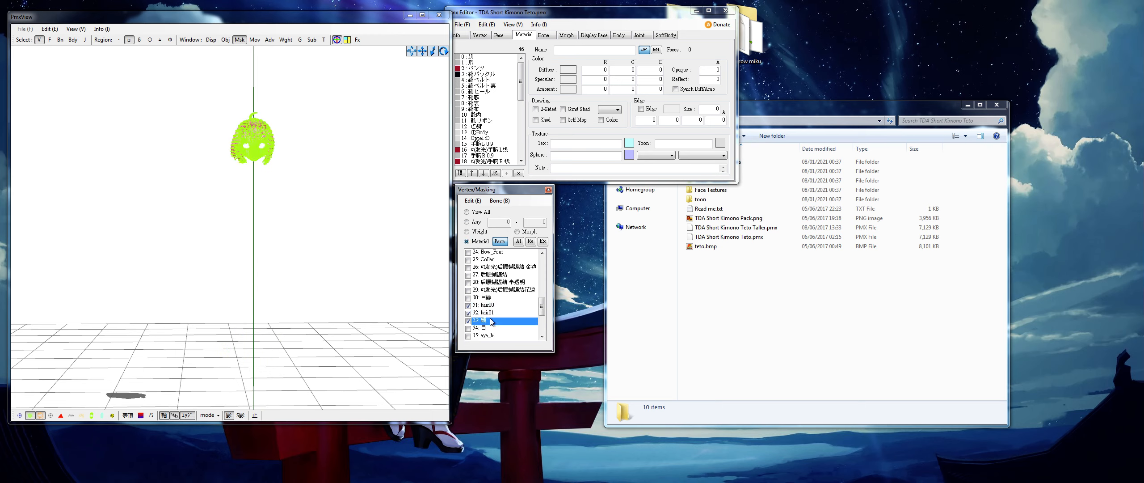
click(487, 327)
scroll(496, 313, down, 4)
click(490, 259)
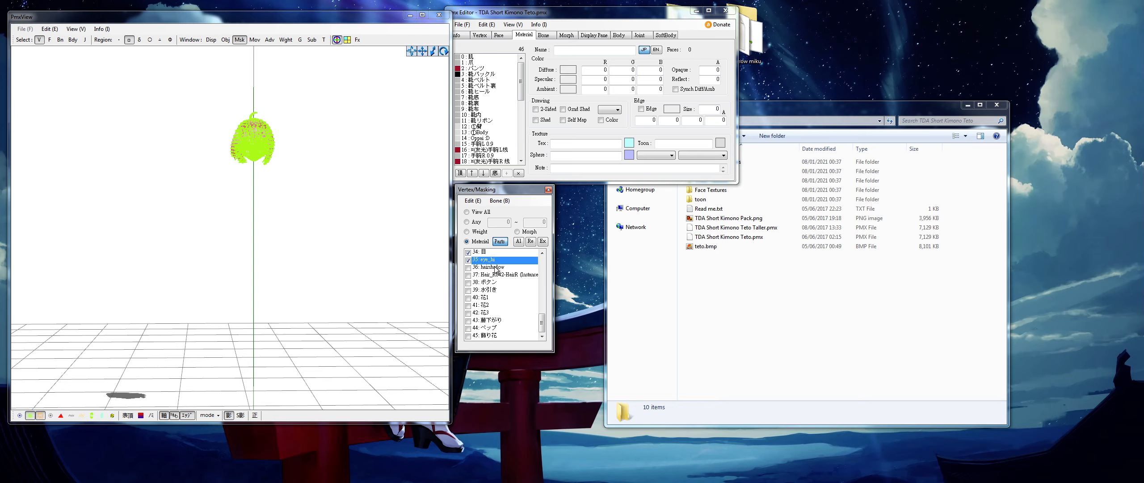
click(493, 267)
click(493, 274)
Step: Add materials 38 to 45, the hair ornaments, and eye material 30 to the visible set
click(493, 282)
click(492, 289)
click(491, 297)
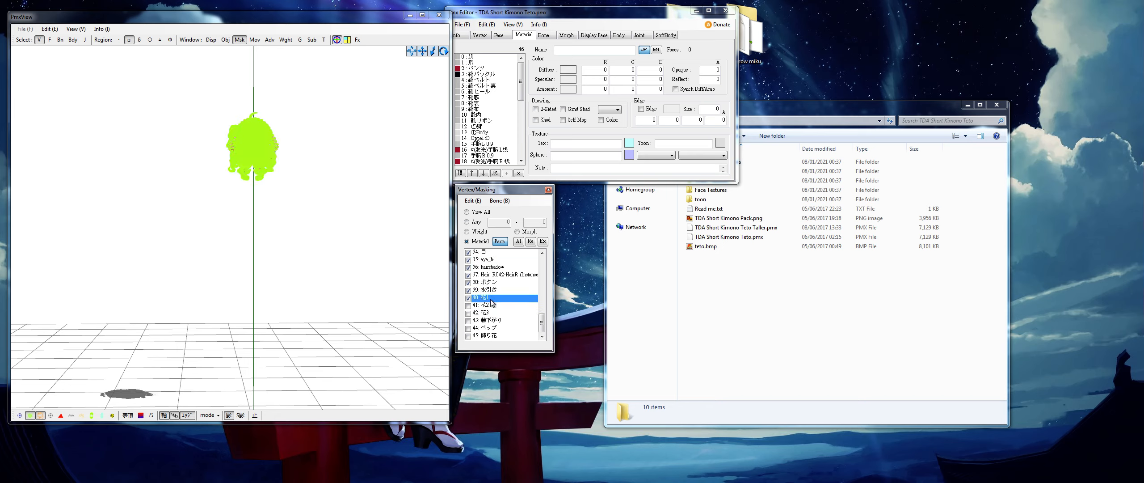
click(493, 305)
click(492, 312)
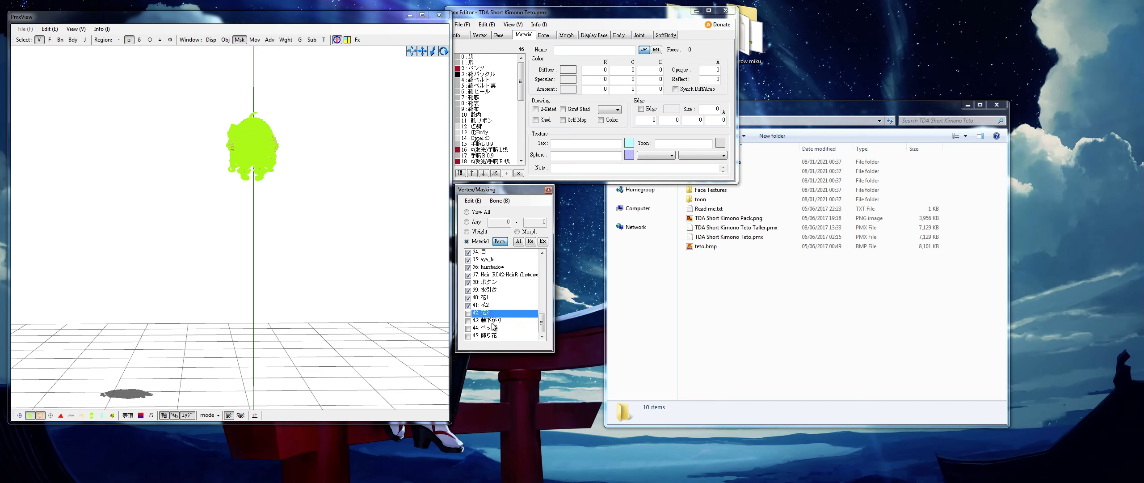
click(492, 320)
click(491, 327)
click(492, 335)
click(494, 314)
drag(542, 323, 548, 309)
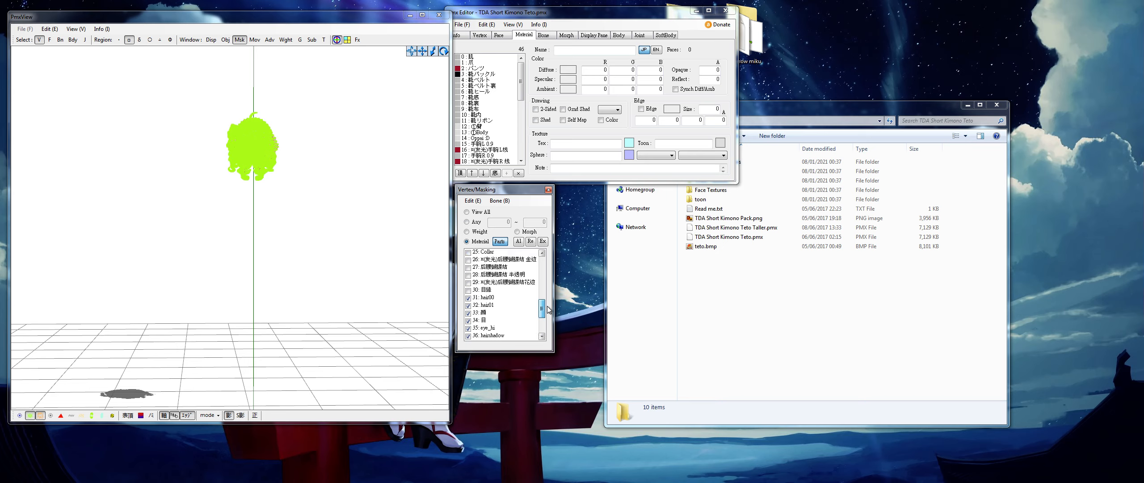
click(493, 290)
Step: Turn off the vertex display and view the isolated textured head up close
right_drag(363, 290, 366, 264)
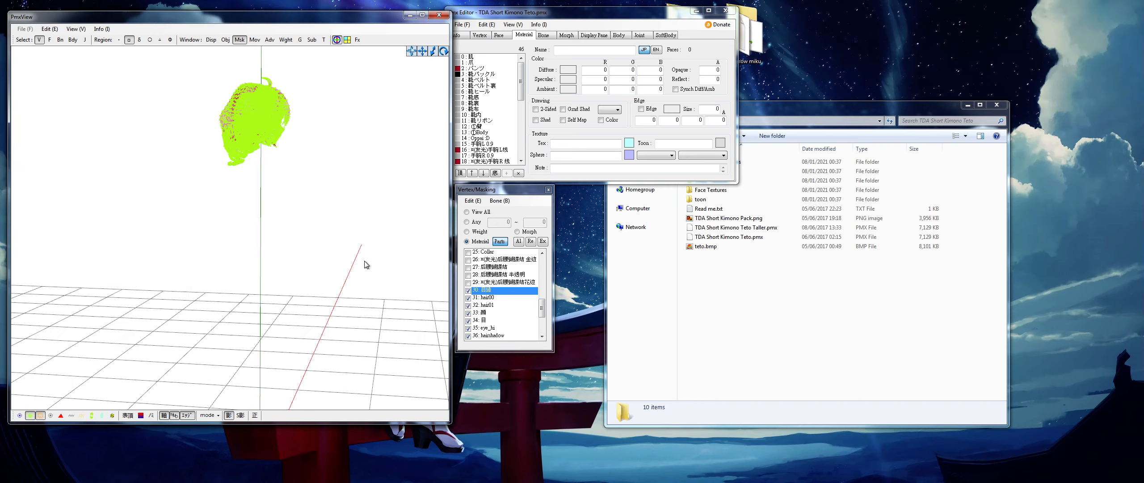
click(30, 416)
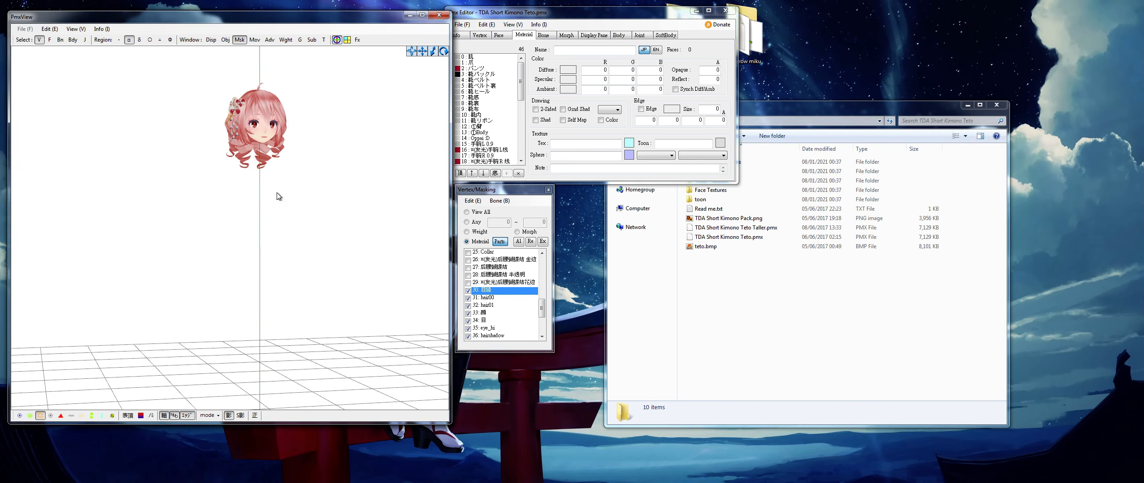
scroll(283, 197, up, 5)
right_drag(329, 140, 331, 202)
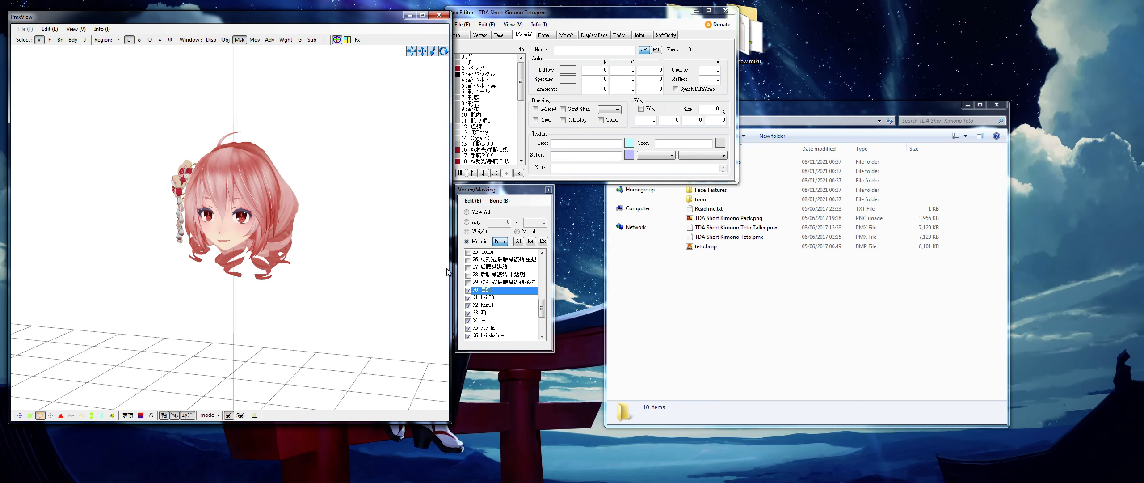
Step: Invert the material masking to show the body without the head, and inspect the neck and outfit
click(530, 240)
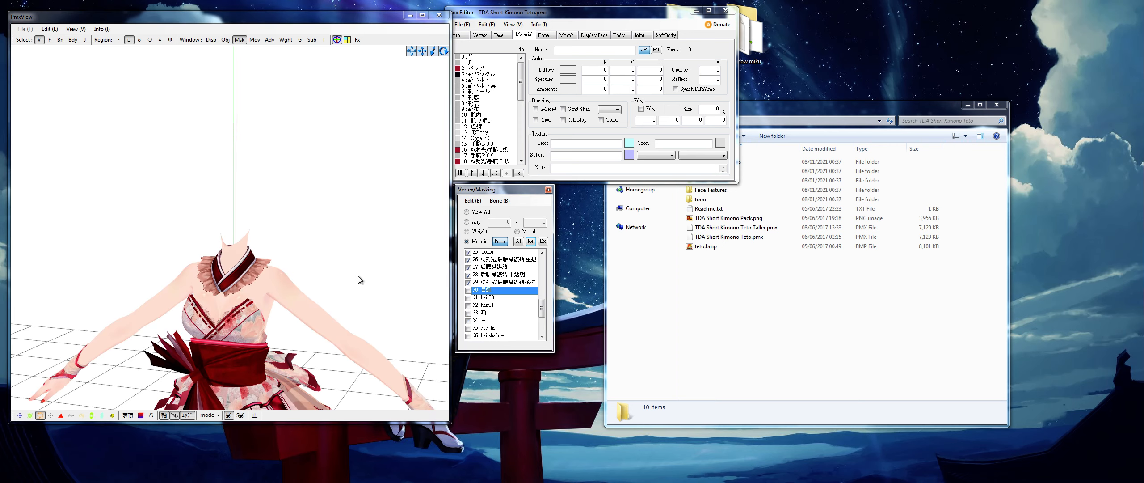
right_drag(358, 276, 347, 270)
scroll(347, 270, down, 3)
middle_drag(347, 270, 348, 221)
right_drag(351, 224, 361, 230)
mouse_move(361, 230)
middle_down()
mouse_move(354, 209)
mouse_move(357, 245)
middle_up()
scroll(357, 247, down, 2)
mouse_move(337, 231)
right_down()
mouse_move(364, 238)
mouse_move(350, 242)
right_up()
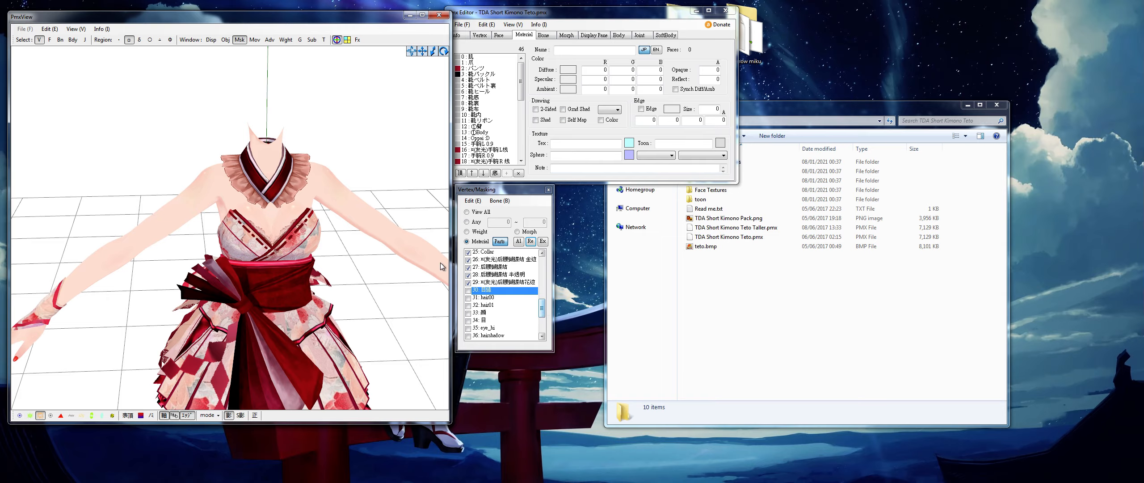
Step: Check which parts the Collar material and the first five materials cover by toggling their visibility
click(492, 252)
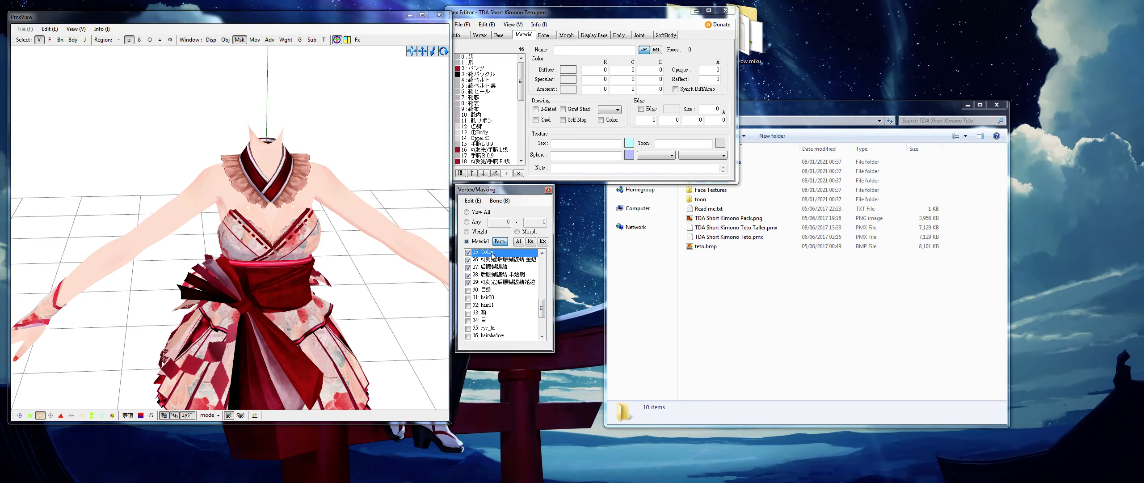
mouse_move(295, 250)
right_down()
mouse_move(357, 248)
mouse_move(295, 248)
right_up()
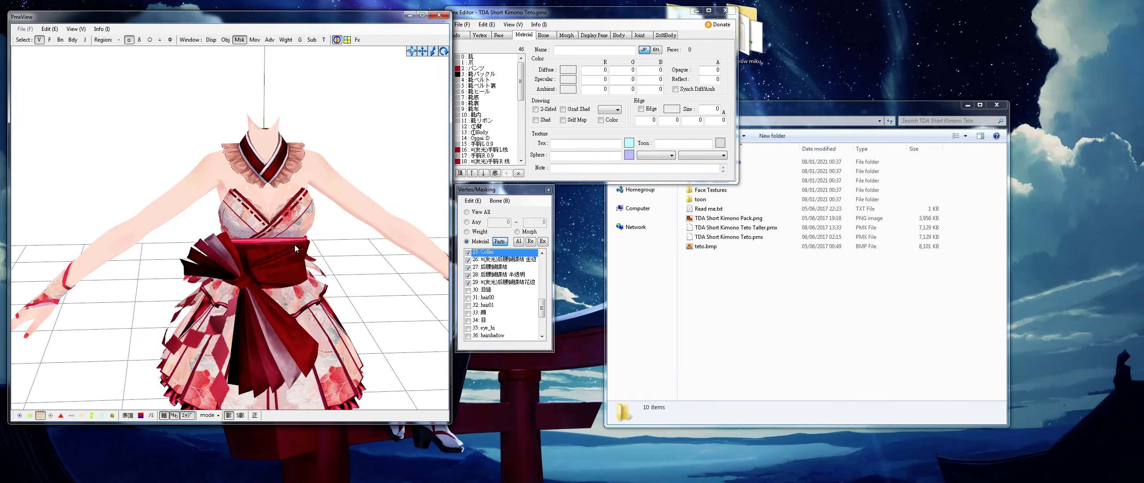
drag(542, 308, 538, 266)
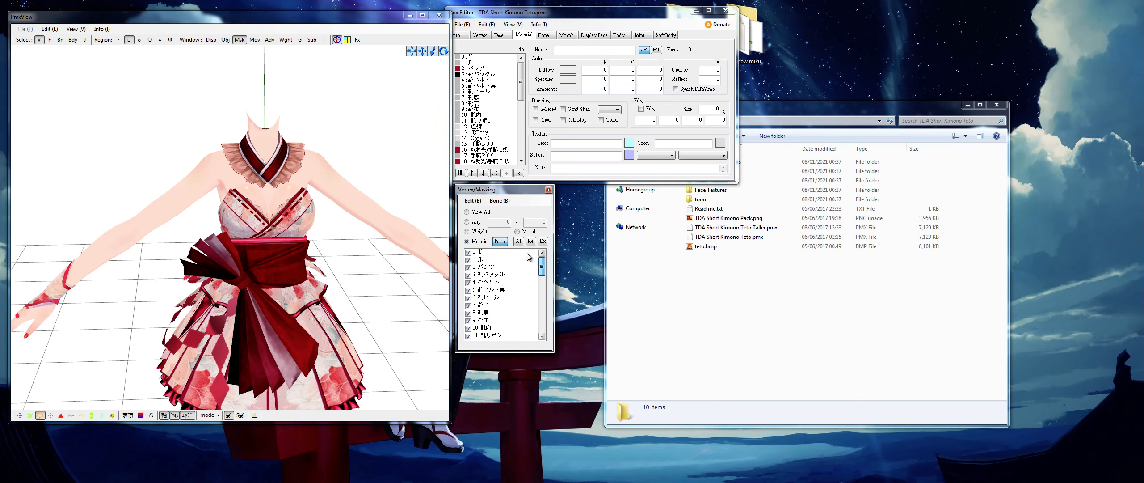
click(496, 252)
click(488, 260)
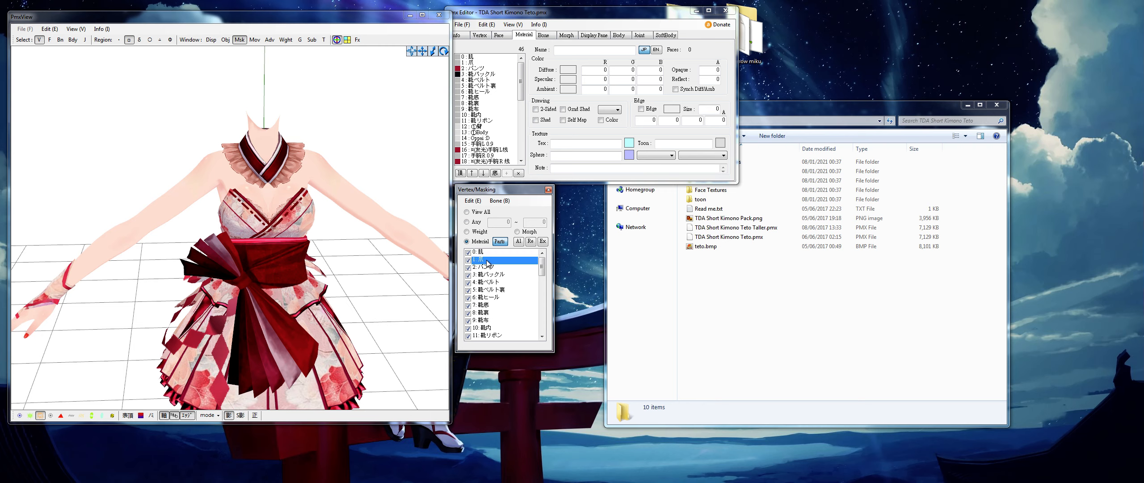
click(488, 267)
click(491, 275)
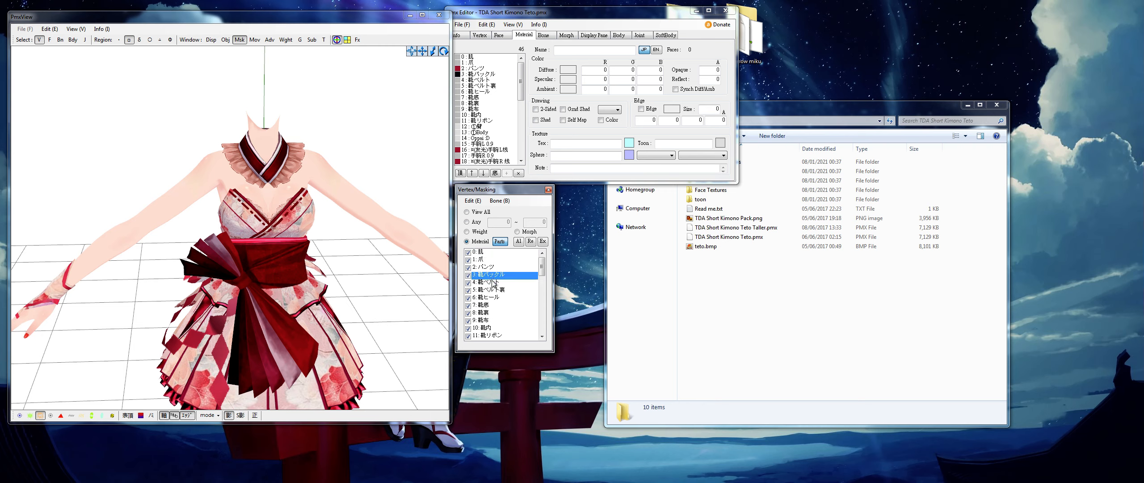
click(494, 281)
Step: Toggle the visibility of materials 11 to 13 to find the one that forms the neck
scroll(494, 293, down, 2)
click(495, 291)
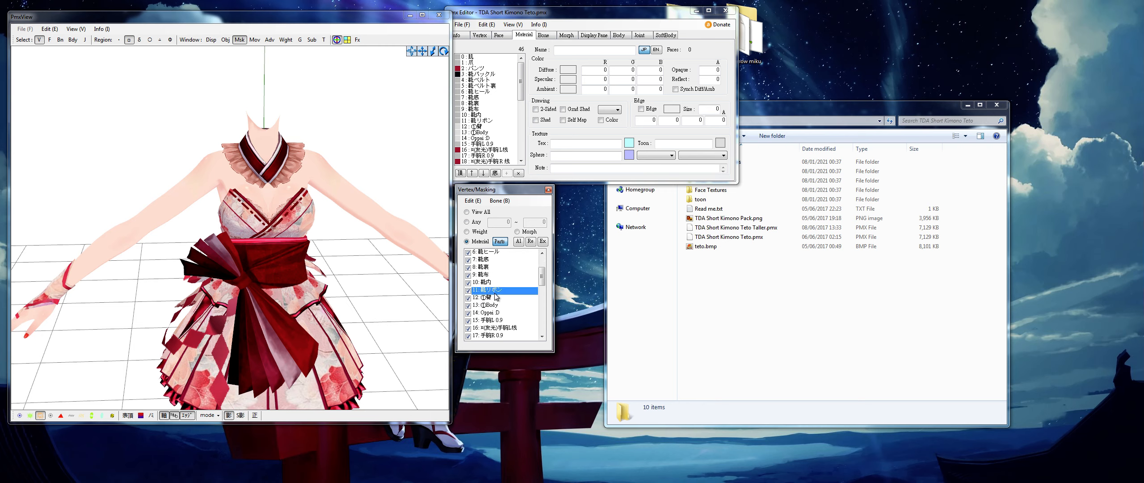
click(495, 298)
click(490, 305)
click(492, 305)
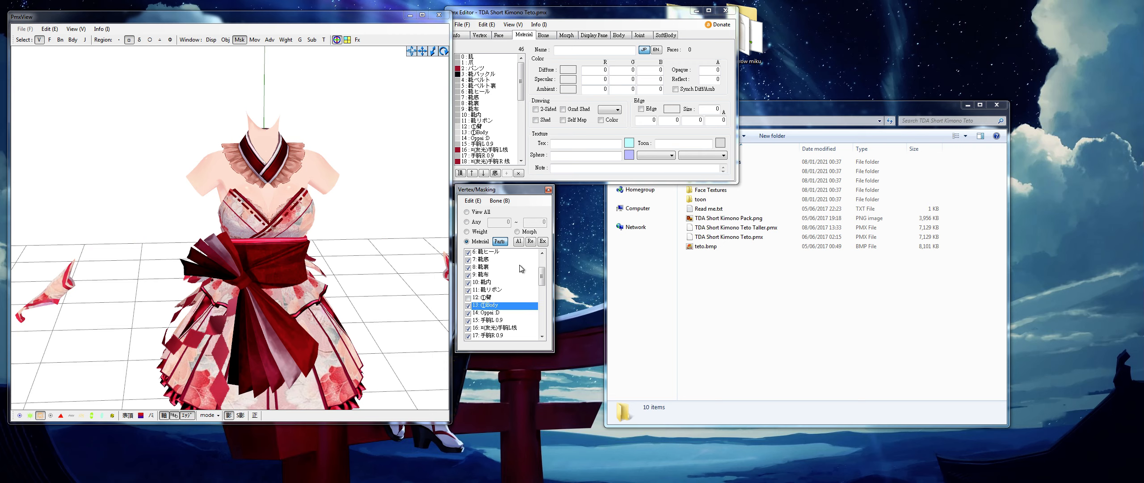
Step: Restore material 12, hide ①Body, and invert the masking to show ①Body together with the head
click(483, 297)
click(487, 305)
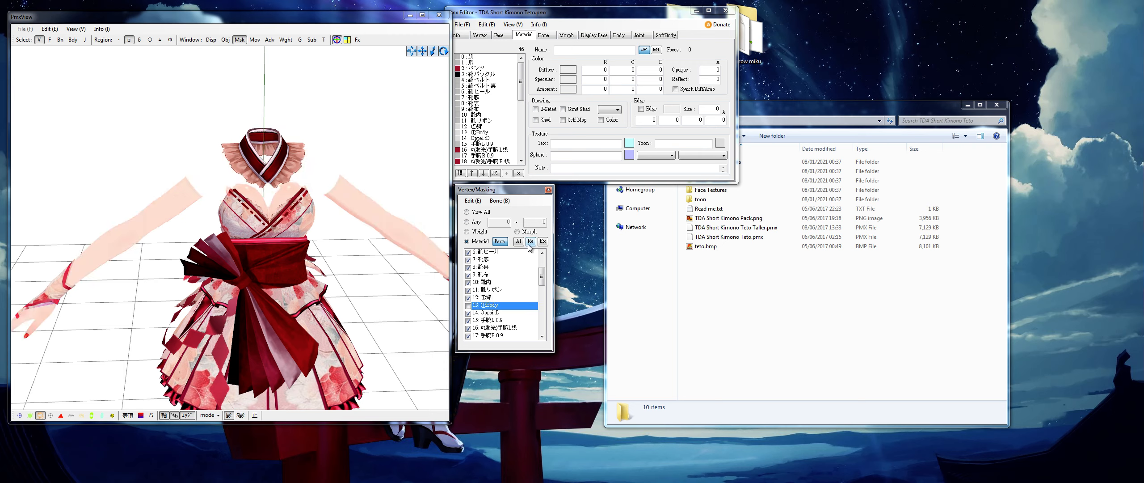
click(529, 242)
right_drag(332, 263, 308, 245)
Step: Delete materials 0 to 12 from the Teto model, along with their vertices, faces and morphs
drag(493, 127, 492, 57)
click(518, 172)
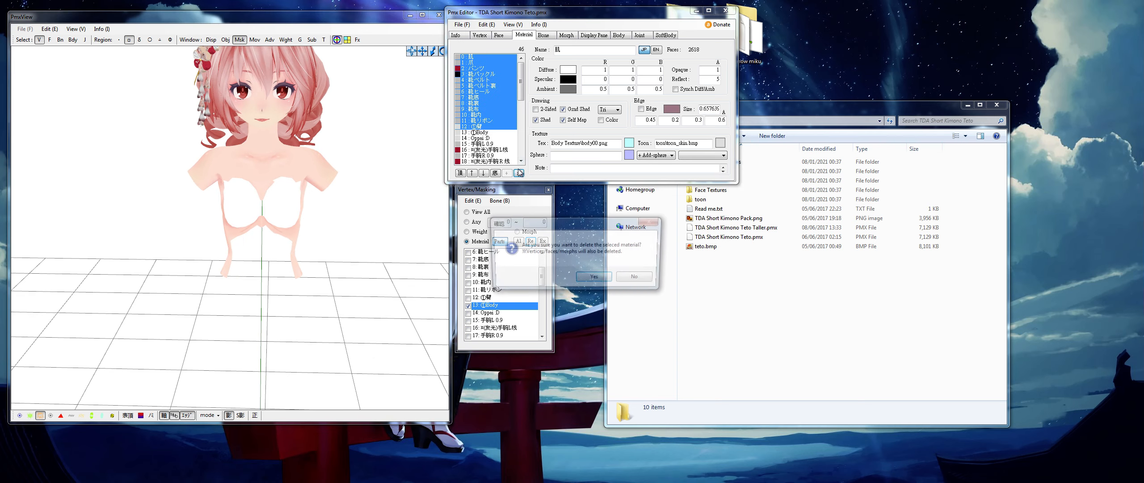
click(595, 273)
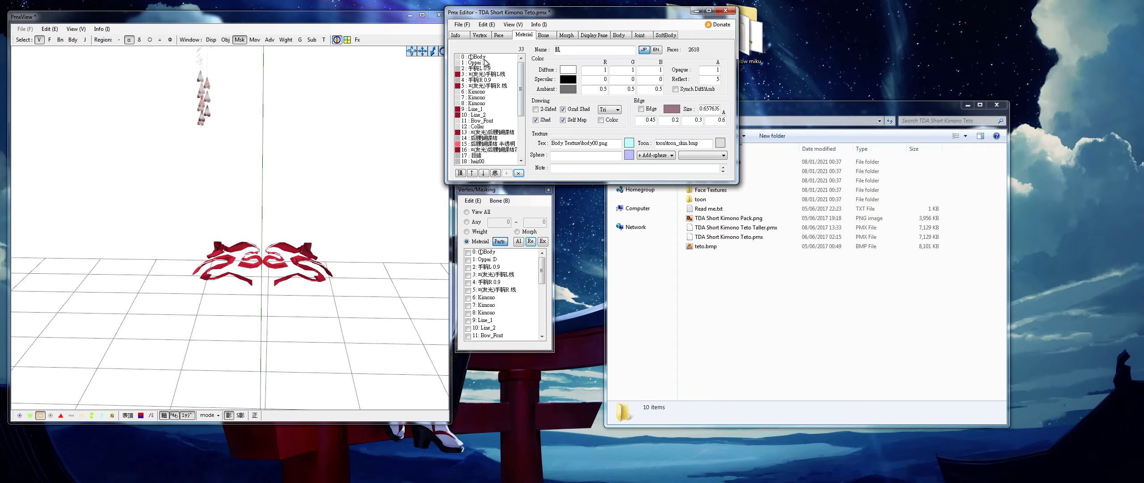
Step: Delete materials 1 to 16 of the remaining list, from the one below ①Body through the last outfit part
click(485, 62)
drag(520, 80, 517, 97)
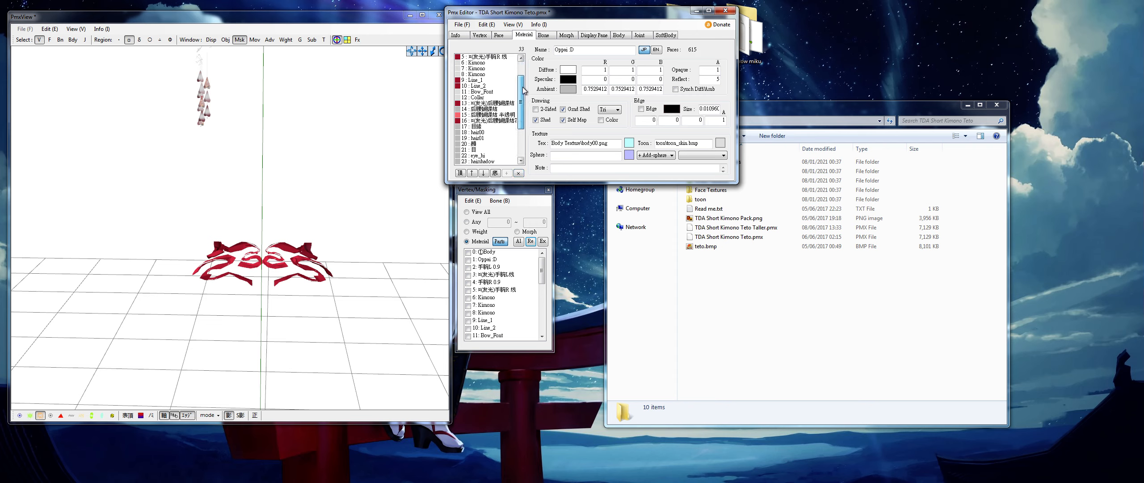
shift+click(488, 121)
click(518, 173)
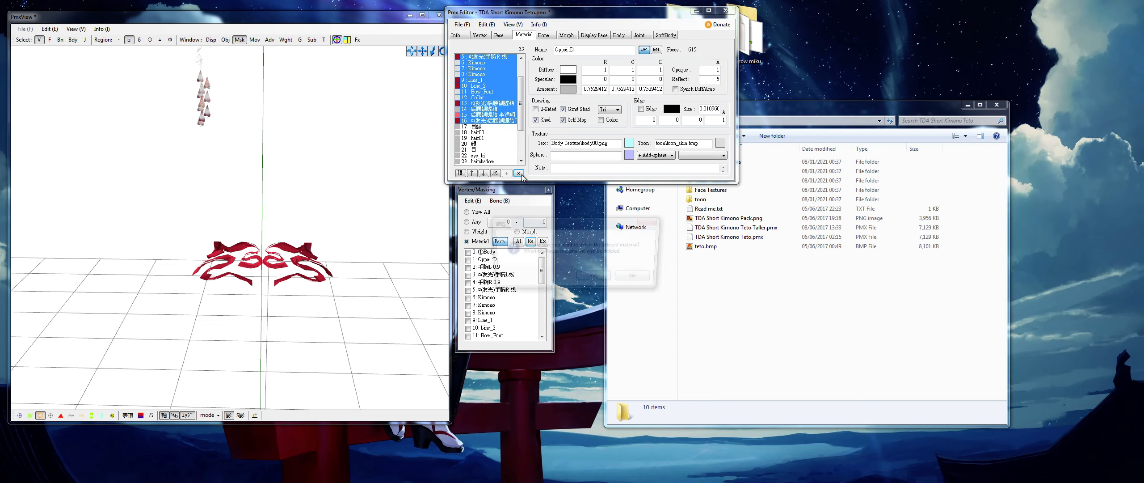
click(635, 277)
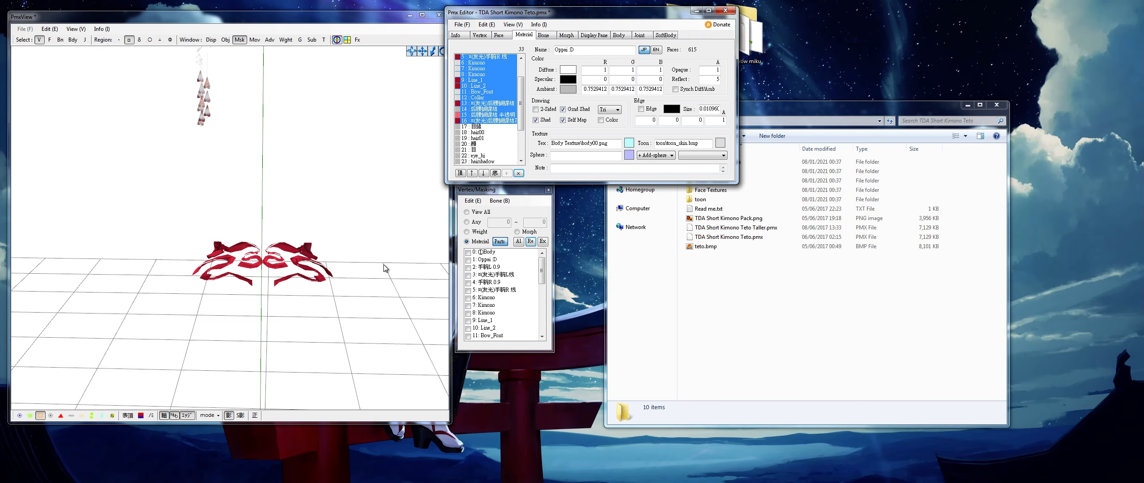
Step: Look over the remaining head and torso, then show only the ①Body material close up from the front
right_drag(367, 260, 363, 230)
right_drag(298, 211, 330, 209)
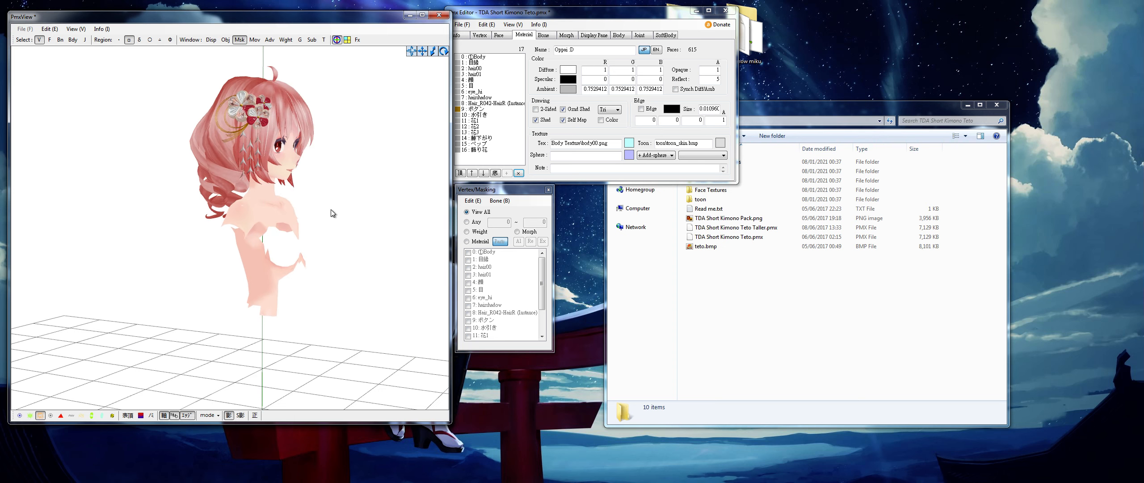
click(467, 241)
click(477, 253)
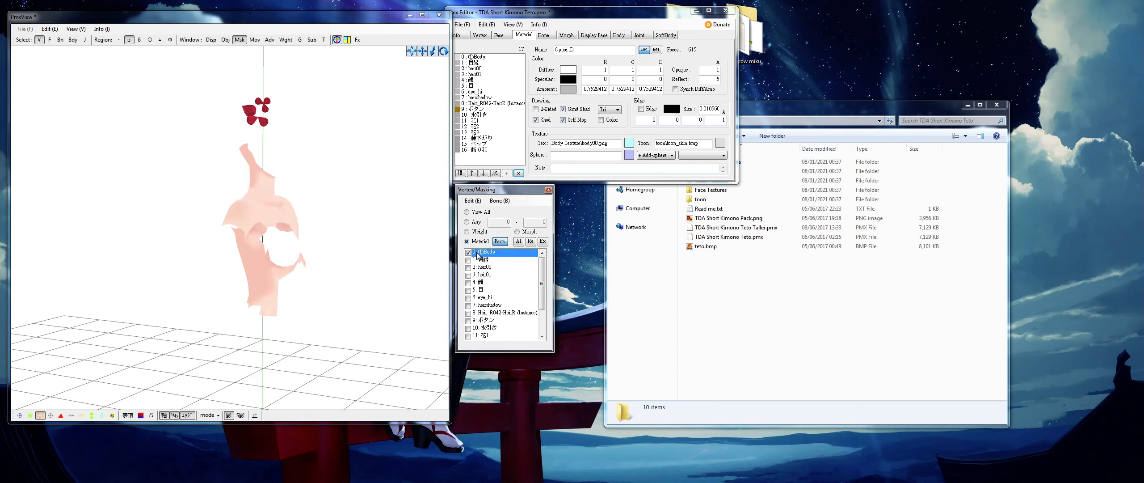
click(515, 241)
click(529, 242)
click(511, 253)
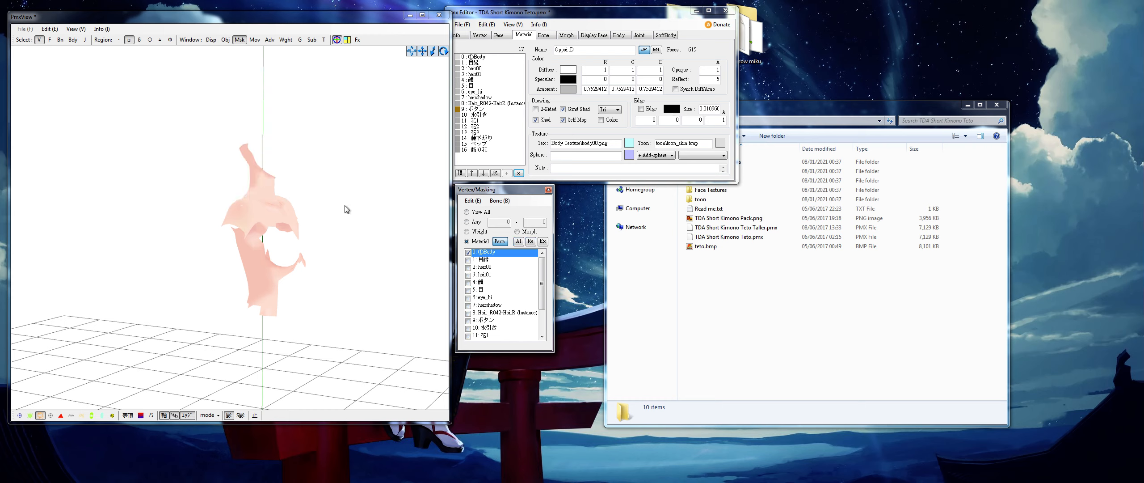
right_drag(345, 205, 325, 203)
scroll(329, 207, up, 3)
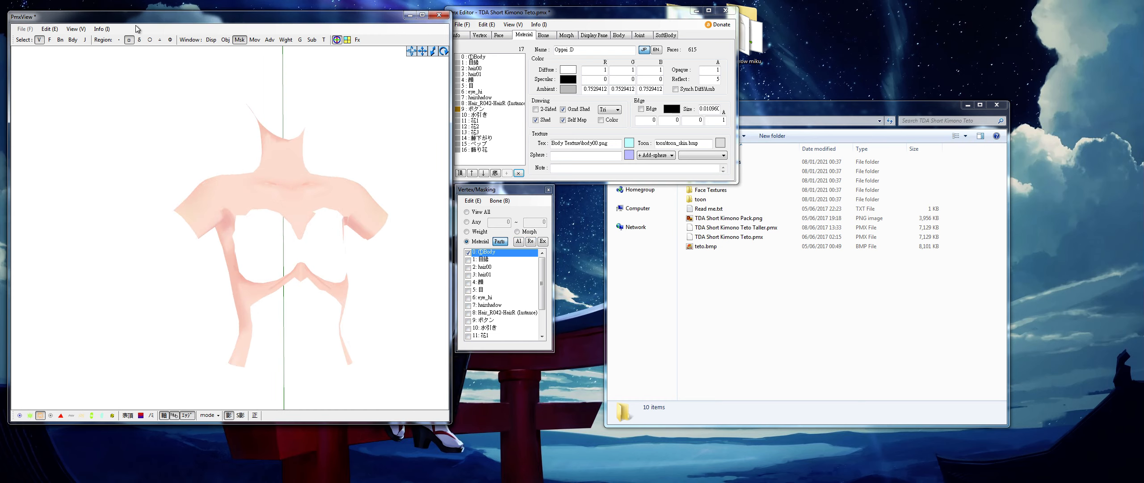
Step: Switch the model view to the four-view layout, enlarge its window, and move the Vertex/Masking window clear of it
click(85, 31)
click(134, 80)
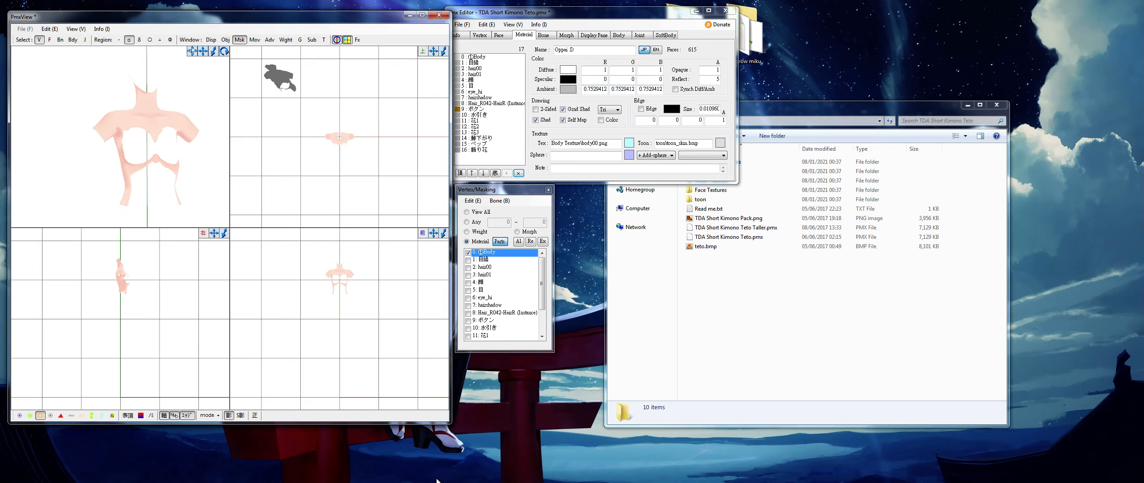
drag(448, 421, 554, 482)
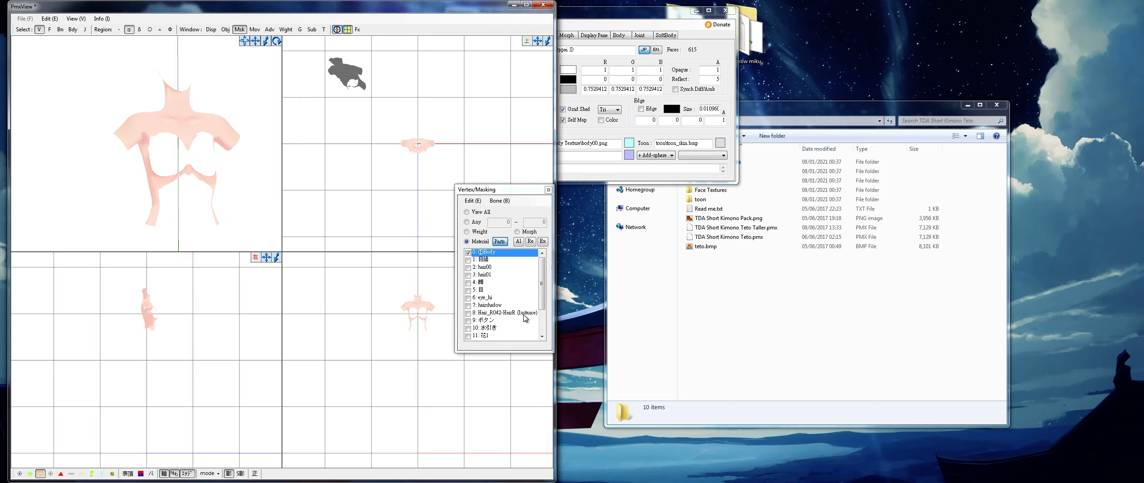
drag(520, 192, 632, 219)
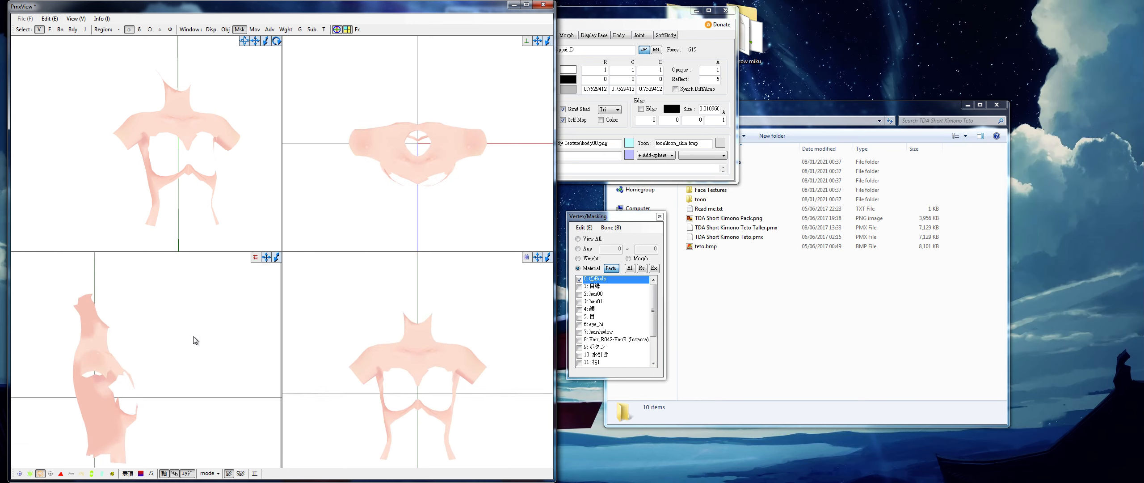
Step: Display the vertices and delete the ①Body torso vertices below the shoulders along with their faces
click(30, 472)
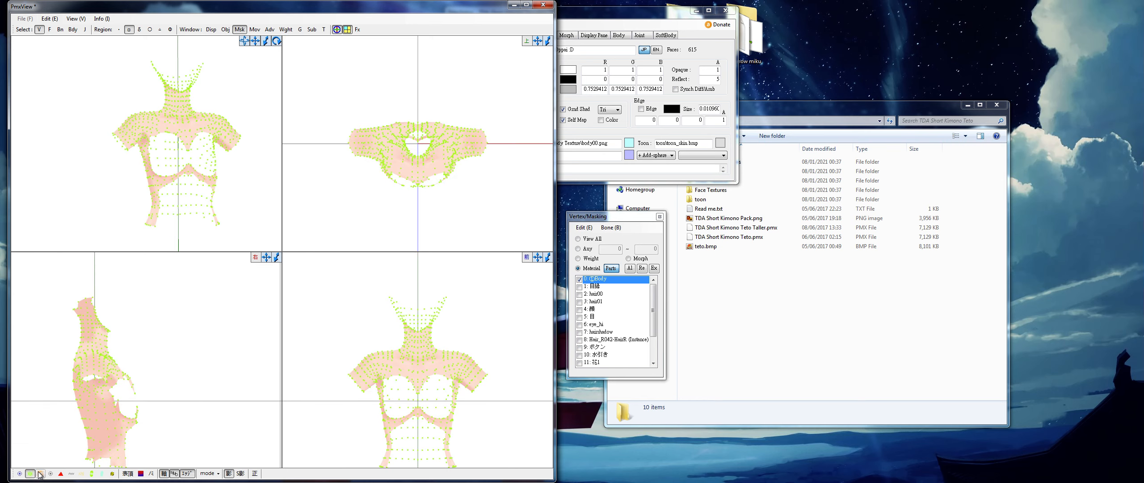
middle_drag(135, 390, 162, 372)
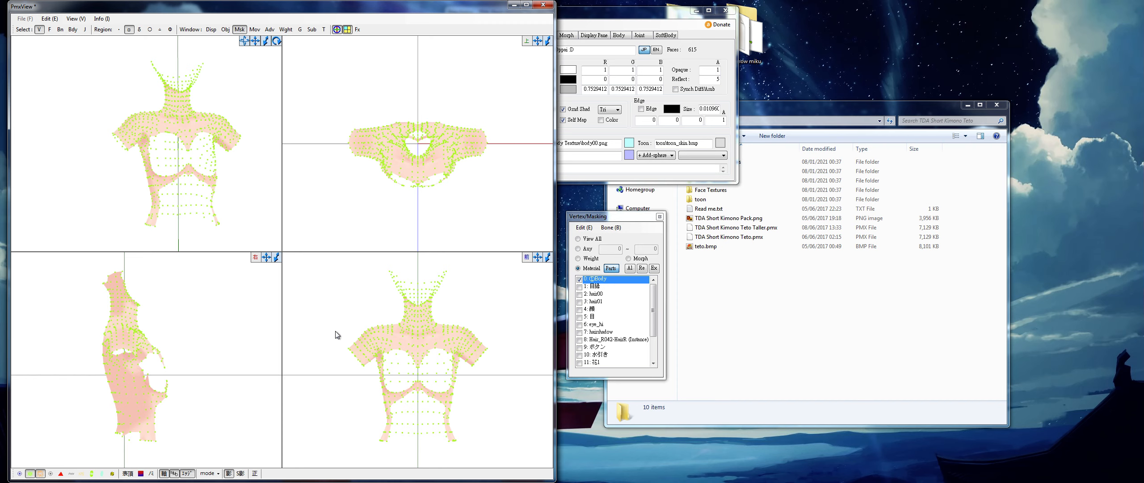
drag(337, 334, 395, 406)
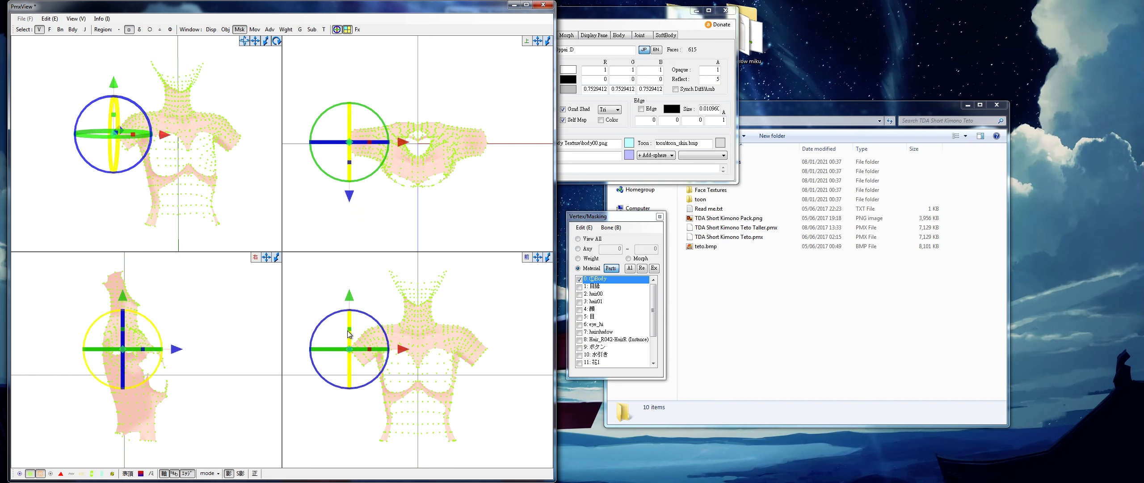
click(379, 306)
drag(329, 356, 542, 479)
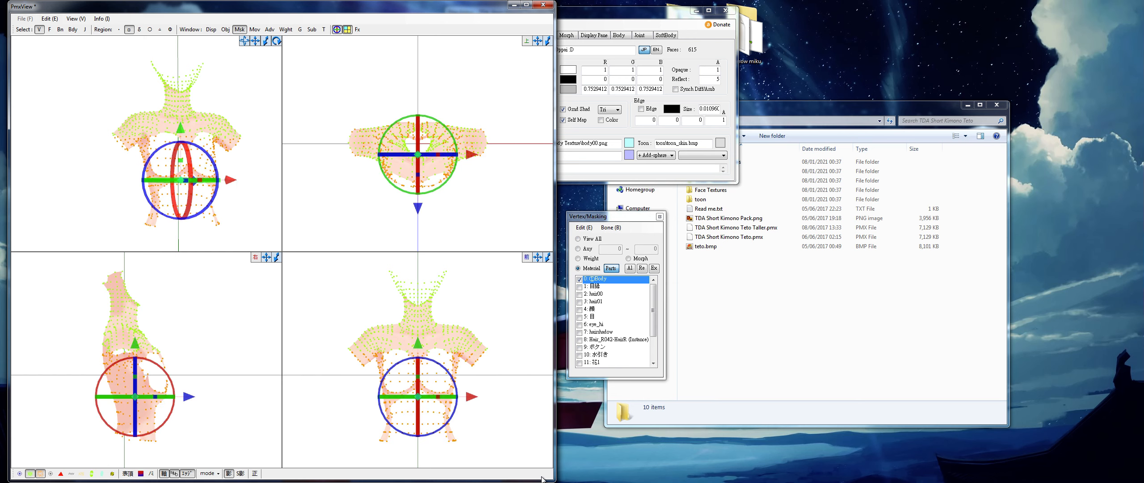
key(Delete)
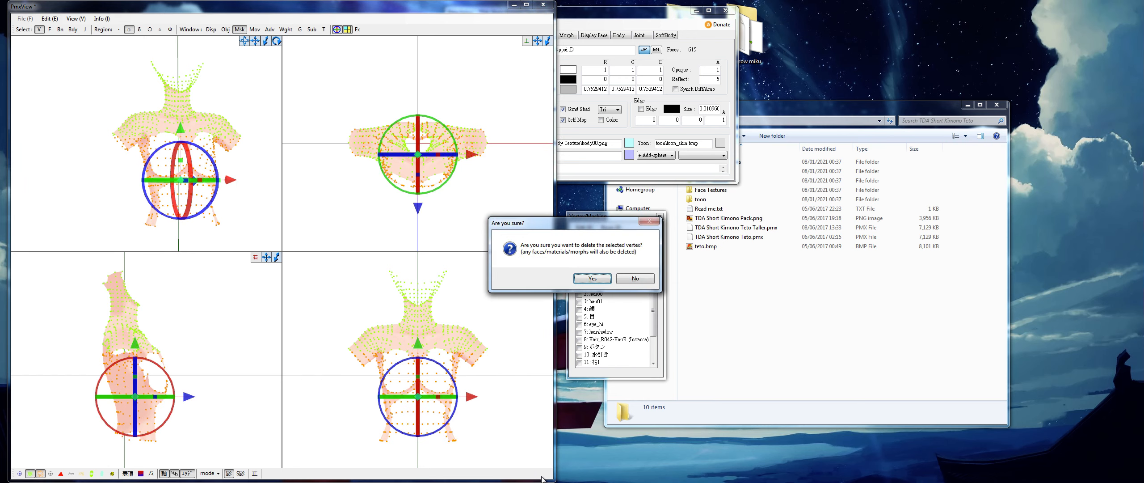
click(592, 278)
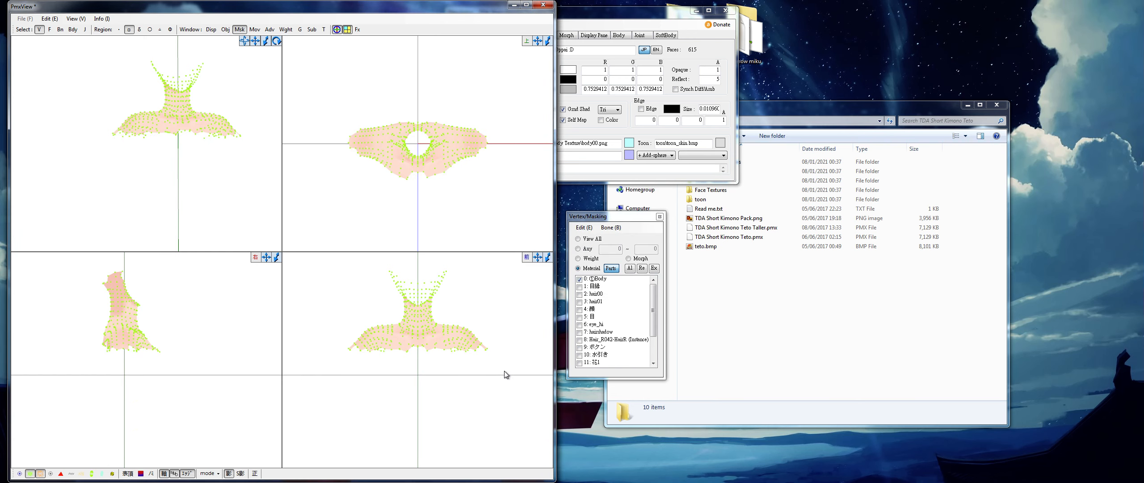
Step: Delete the ①Body vertices of both shoulders, one side at a time, keeping the central neck and upper chest
drag(311, 302, 391, 379)
key(Delete)
key(Return)
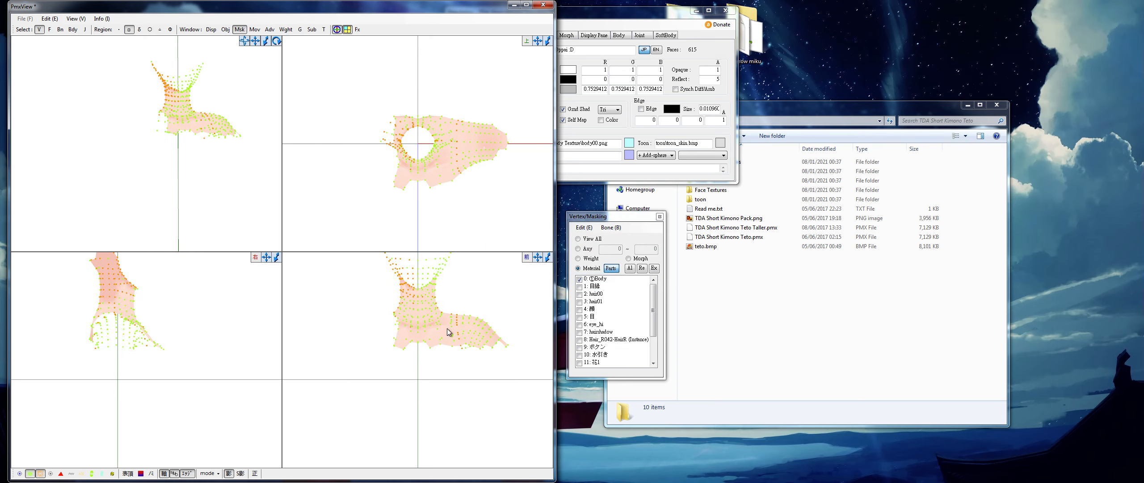
drag(447, 296, 570, 404)
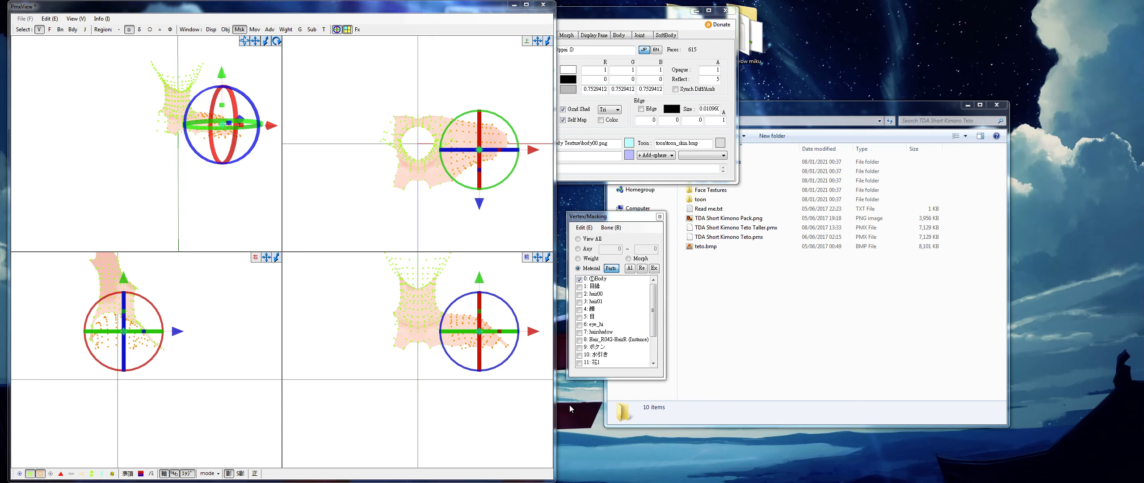
key(Delete)
key(Return)
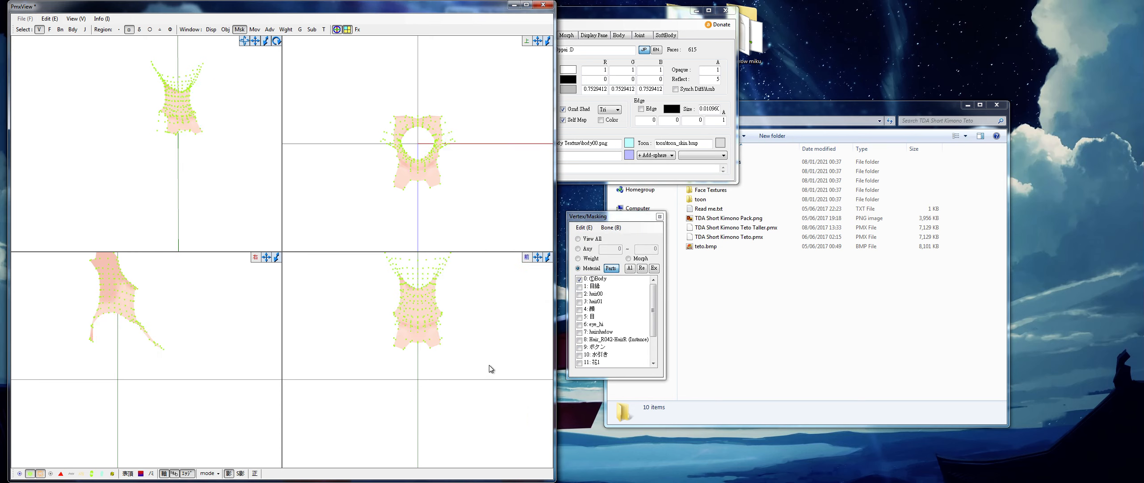
Step: Delete the lowest chest and back vertices of ①Body, plus the protruding front edge below the neck
drag(490, 371, 360, 338)
key(Delete)
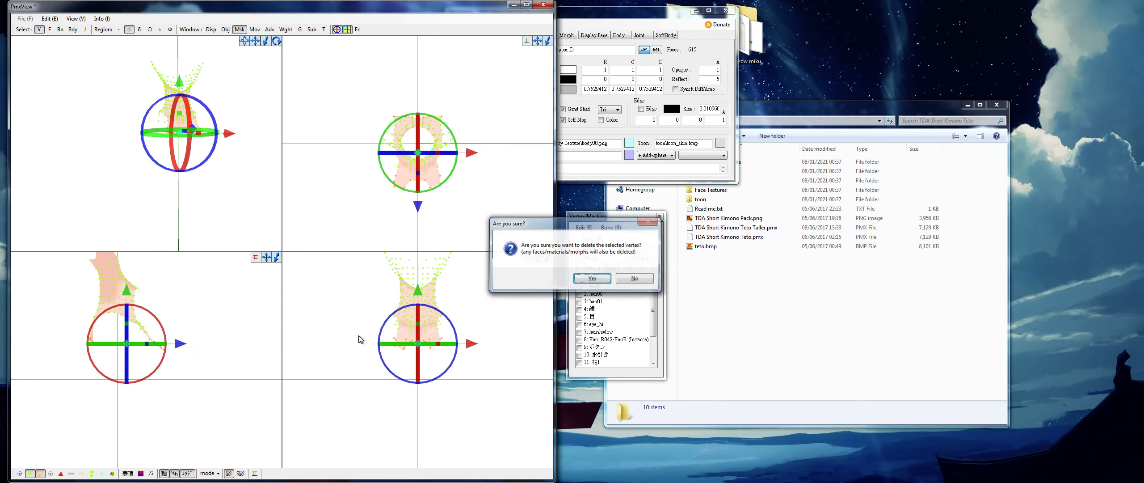
key(Return)
scroll(187, 321, up, 5)
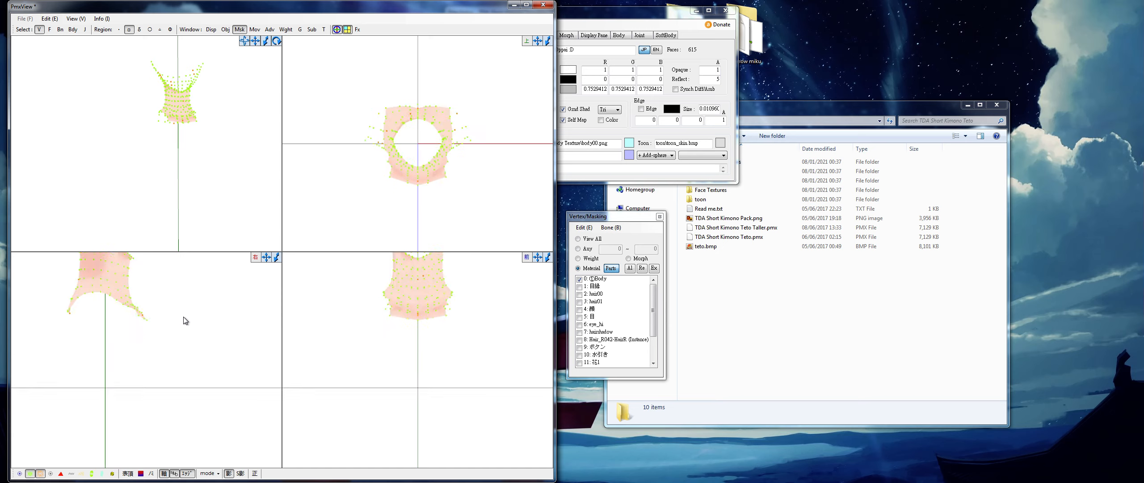
drag(256, 346, 177, 295)
key(Delete)
key(Return)
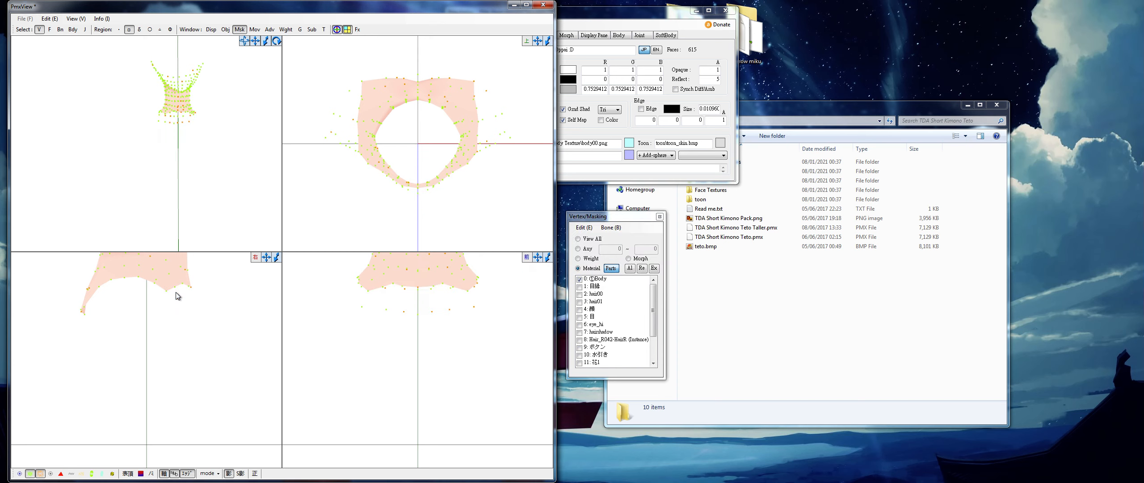
Step: Trim the rear flap and the remaining lower edge vertices of ①Body down to the base of the neck
drag(118, 358, 68, 285)
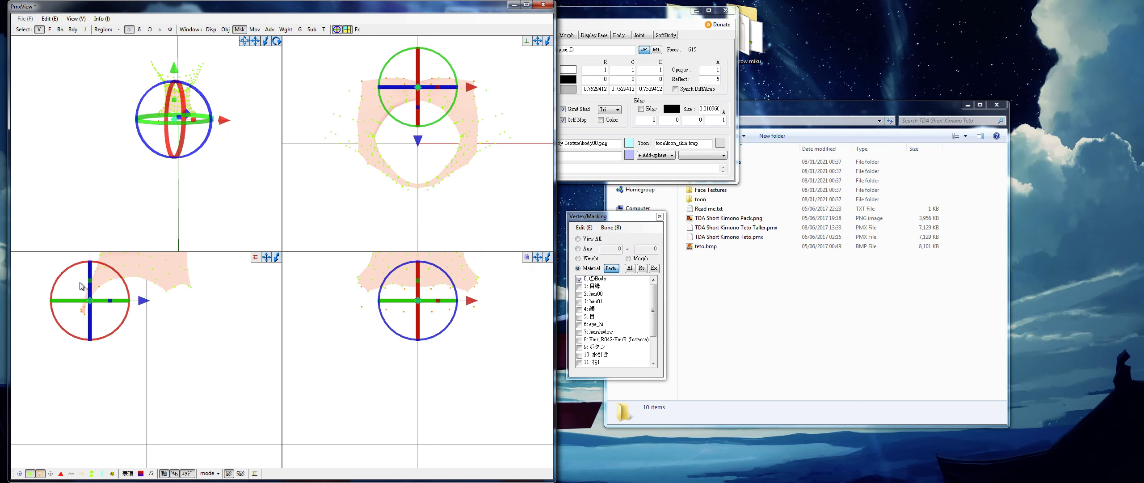
key(Delete)
key(Return)
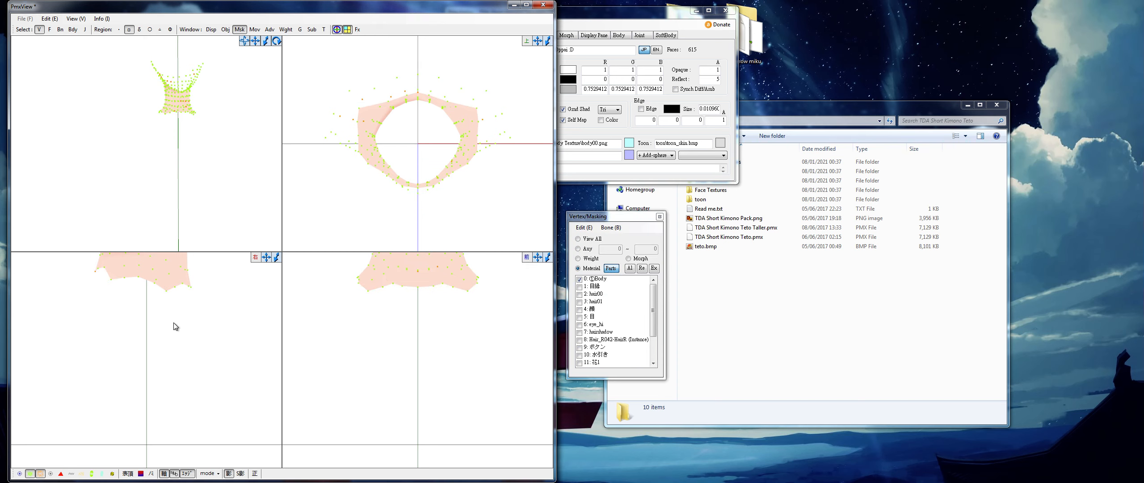
scroll(178, 333, up, 5)
drag(216, 426, 174, 373)
key(Delete)
key(Return)
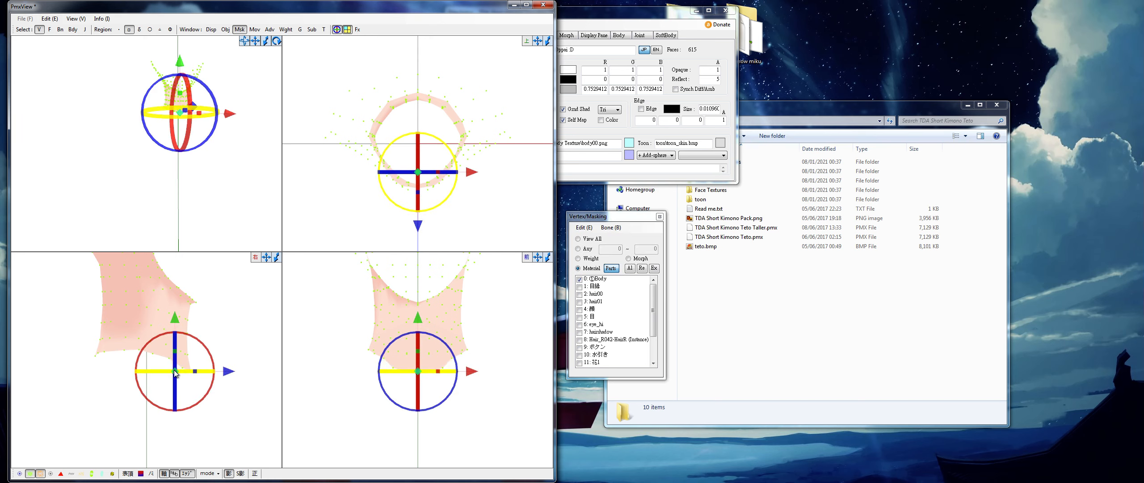
click(177, 447)
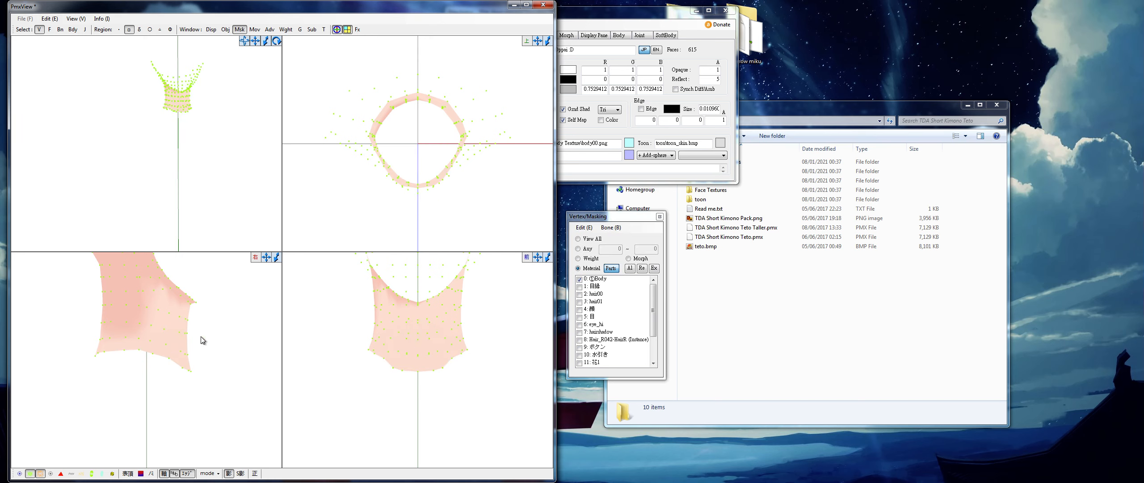
Step: Show all materials again with the vertices hidden, and check the trimmed neck under the head and hair
scroll(201, 340, down, 2)
click(629, 268)
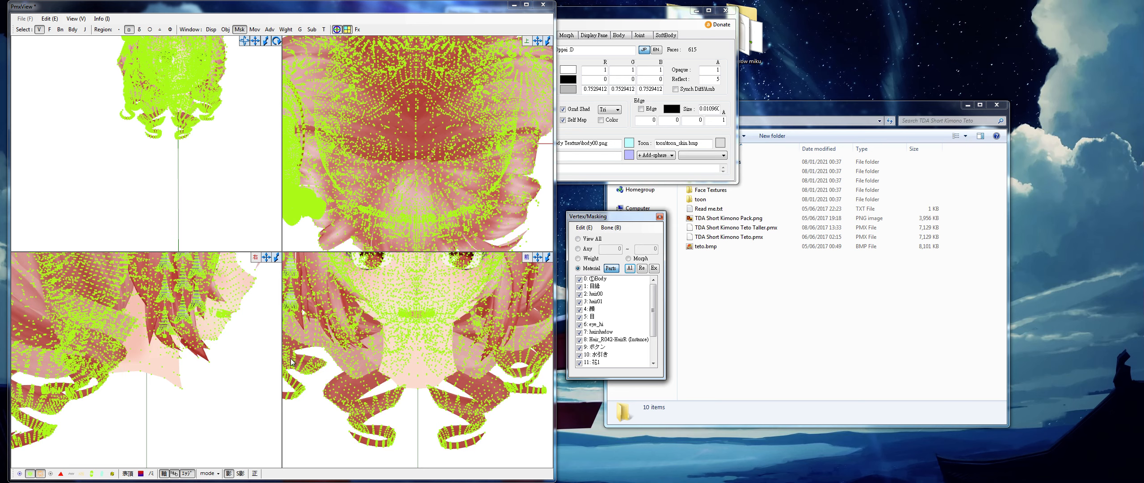
click(32, 472)
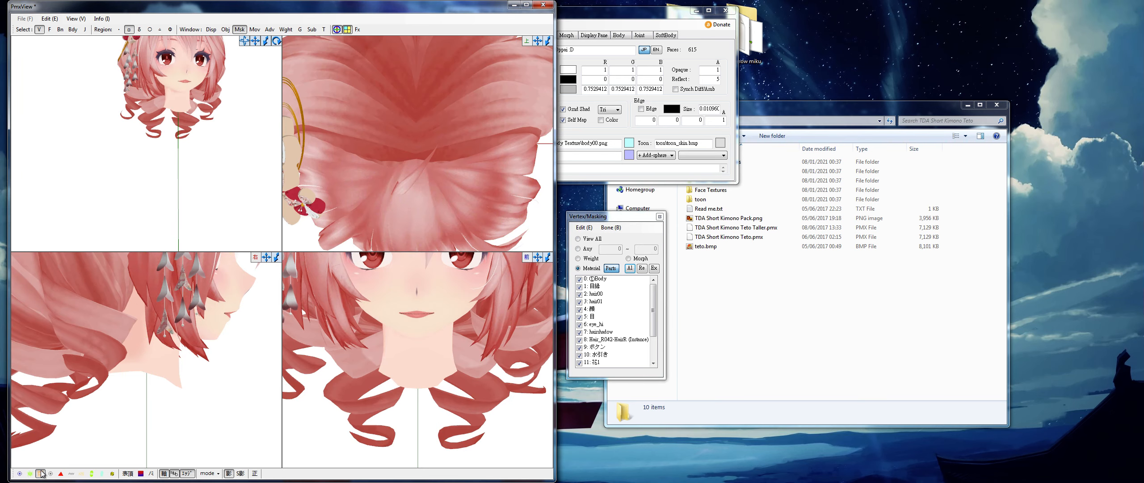
click(40, 473)
right_drag(165, 151, 157, 151)
middle_drag(173, 131, 173, 145)
right_drag(174, 148, 219, 174)
Step: Display the bones and look over the skeleton below the remaining head
click(20, 472)
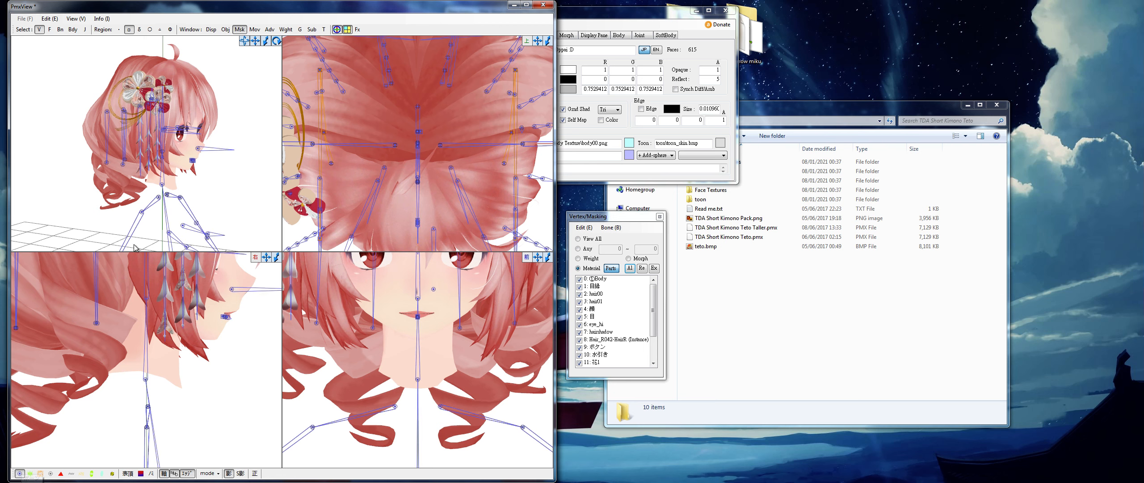
right_drag(136, 248, 119, 233)
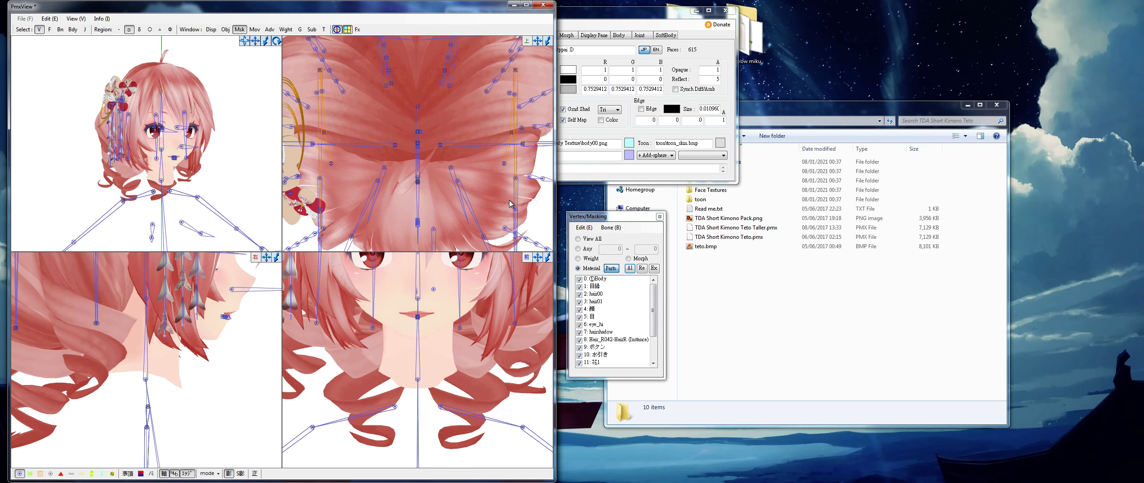
scroll(238, 169, down, 3)
middle_drag(238, 170, 238, 101)
right_drag(251, 169, 236, 169)
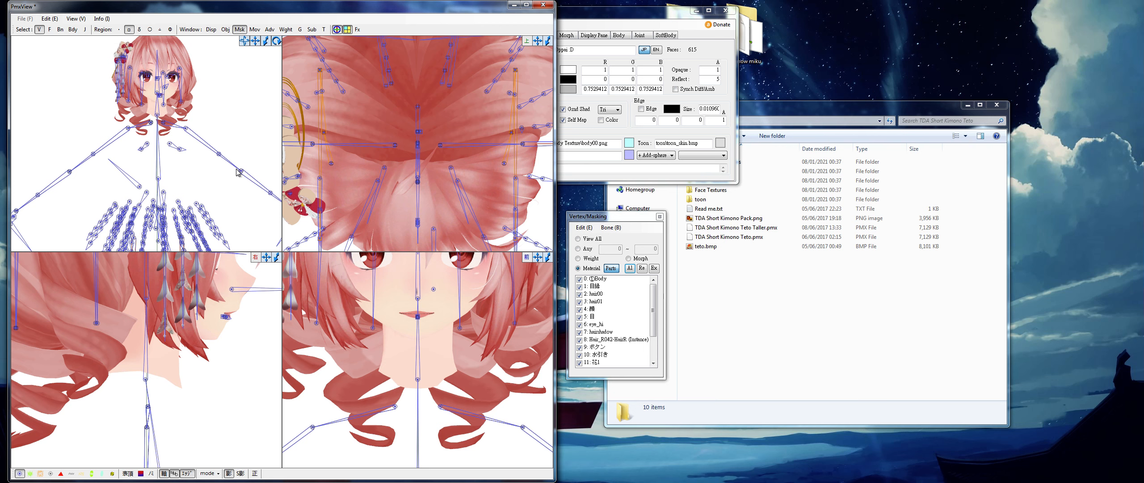
Step: Rearrange the Vertex/Masking window and the main editor window so the full material list and settings are accessible
drag(594, 216, 572, 212)
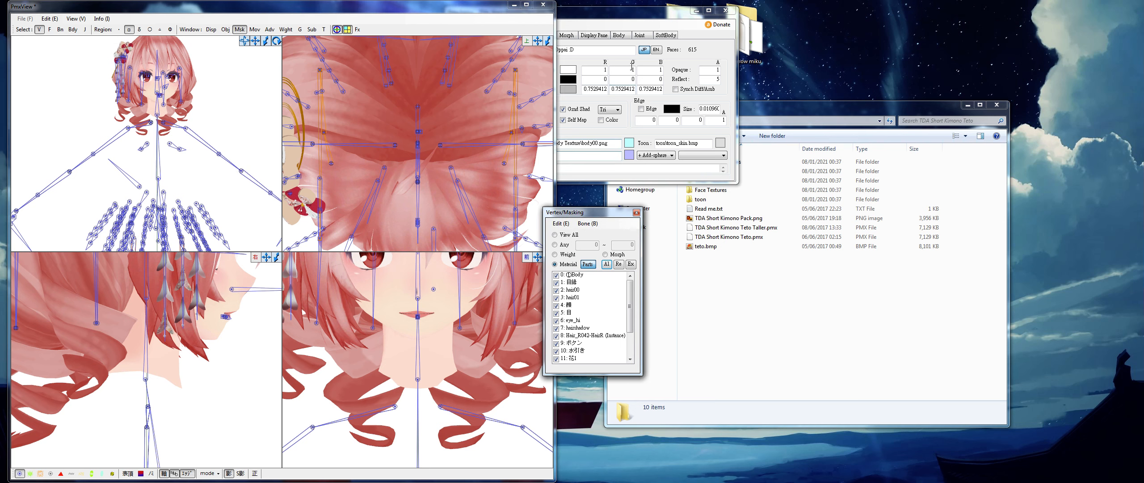
click(627, 21)
drag(627, 17, 741, 30)
Step: Go through the remaining Teto materials, comparing the textures assigned to the body, face, hair and flower parts
click(610, 70)
key(Down)
key(Down)
key(Down)
key(Down)
key(Down)
key(Down)
key(Down)
key(Down)
key(Down)
key(Down)
key(Down)
key(Down)
key(Down)
key(Down)
key(Down)
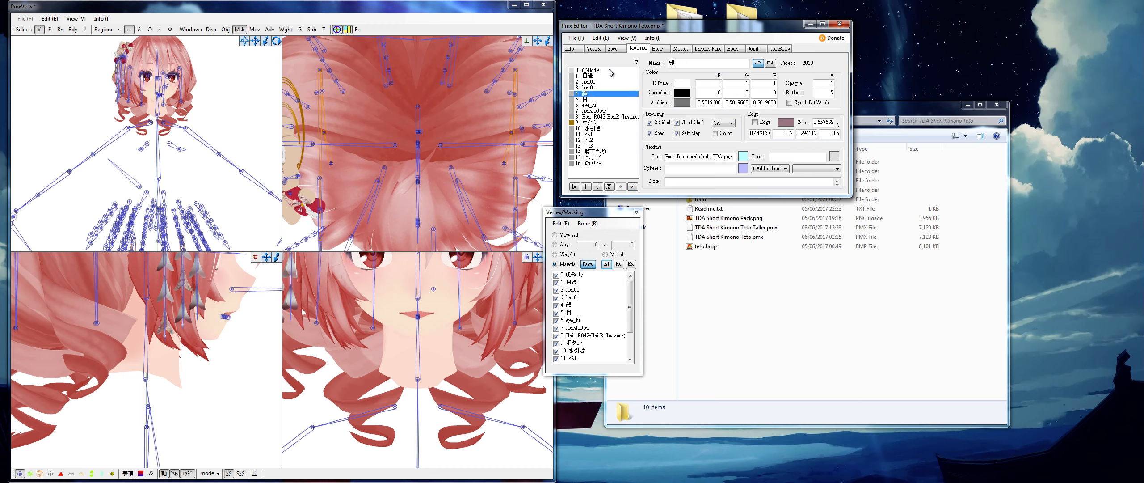
key(Up)
key(Up)
key(Up)
key(Up)
key(Up)
key(Up)
key(Up)
key(Up)
key(Up)
key(Up)
key(Up)
key(Up)
key(Up)
key(Up)
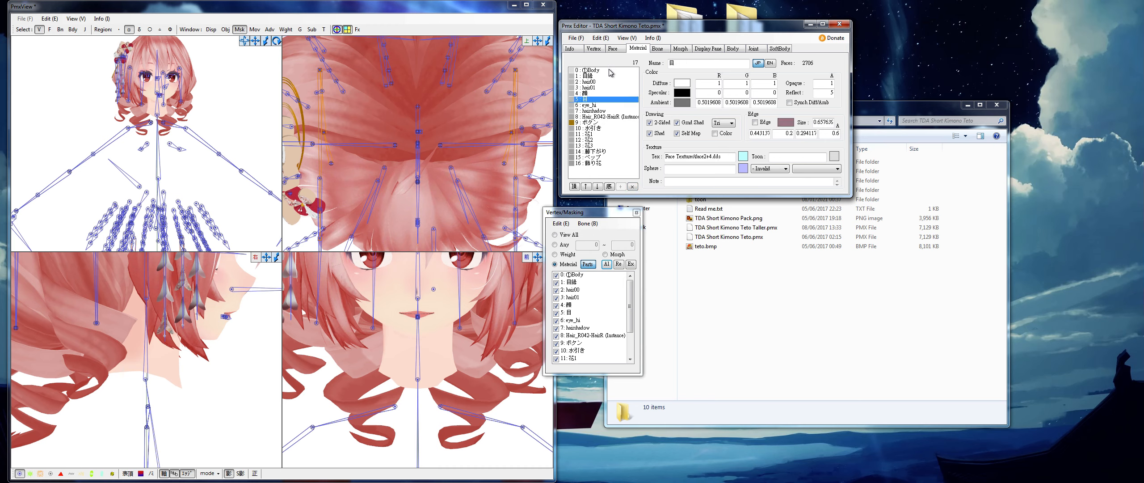
key(Down)
key(Down)
key(Down)
key(Down)
key(Down)
key(Down)
key(Down)
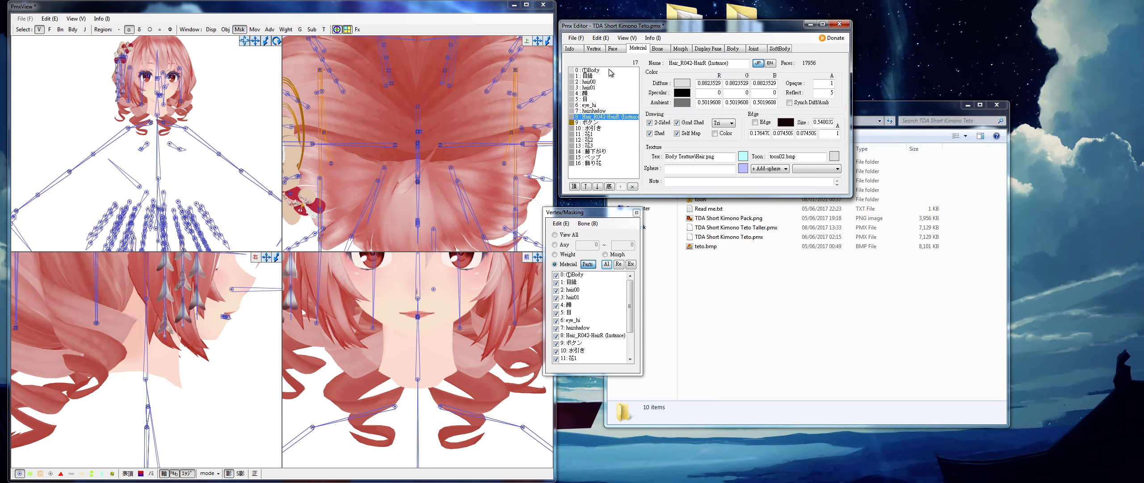
key(Up)
key(Down)
click(592, 336)
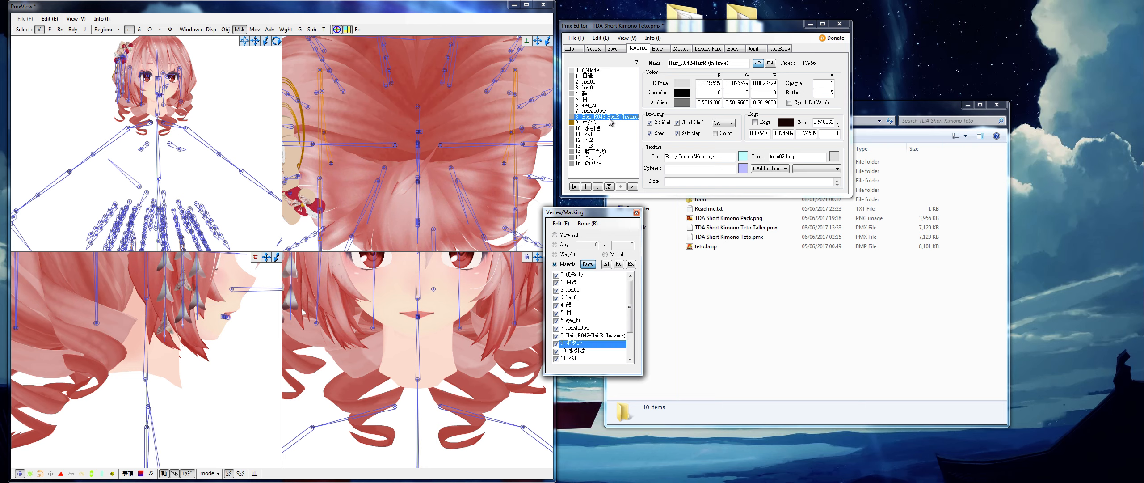
click(610, 122)
key(Down)
key(Down)
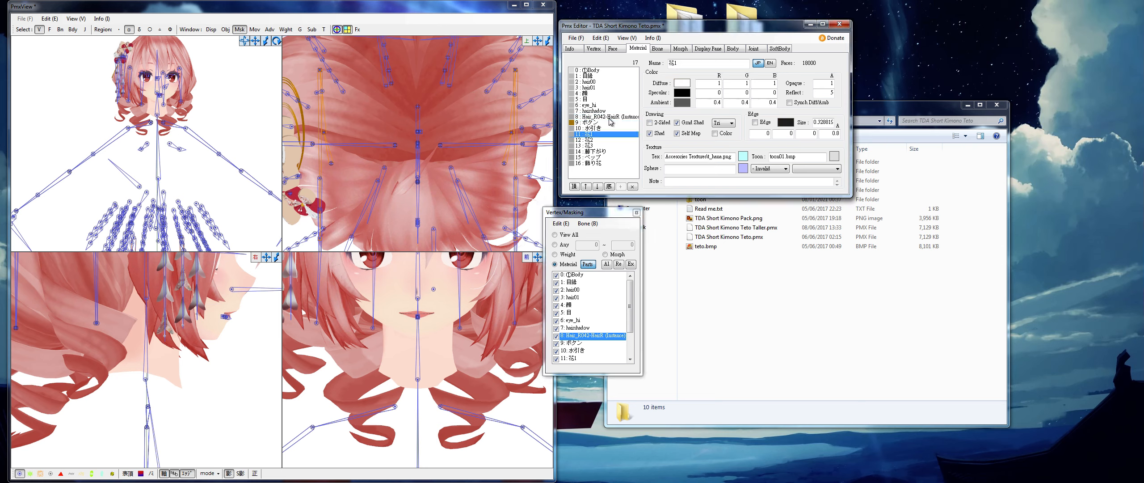
key(Up)
key(Up)
key(Up)
key(Up)
key(Up)
key(Up)
key(Up)
key(Up)
key(Up)
key(Up)
key(Up)
key(Down)
key(Down)
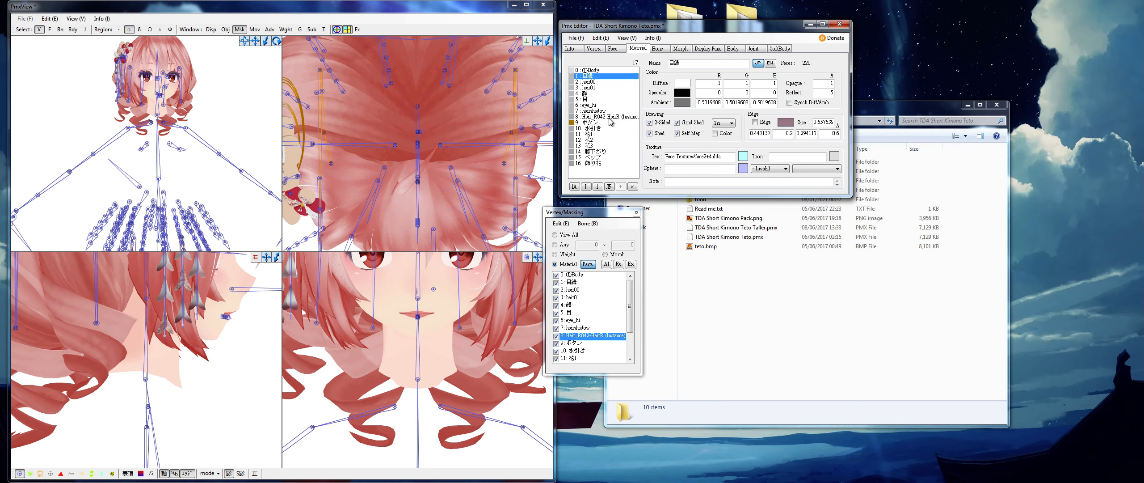
key(Down)
key(Up)
key(Down)
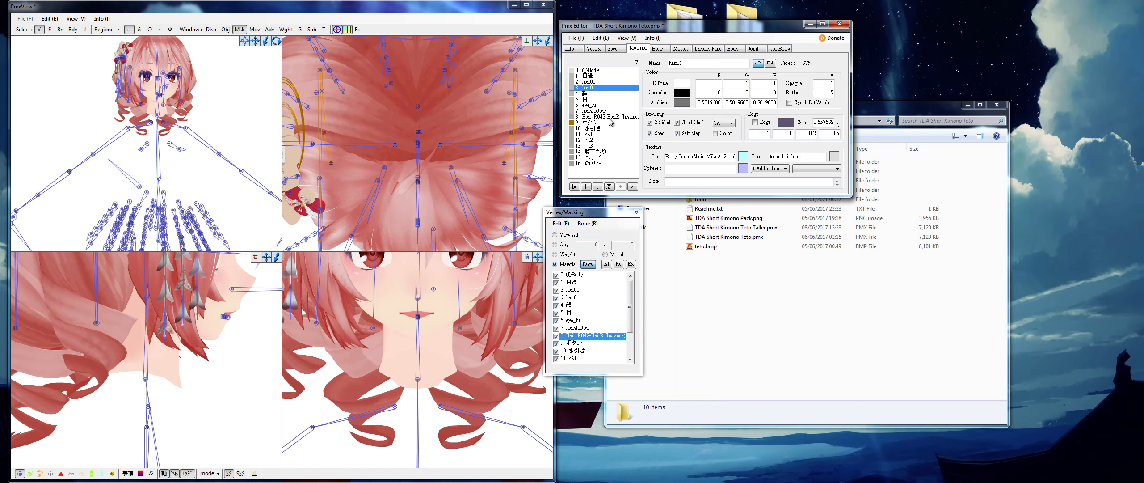
key(Up)
key(Down)
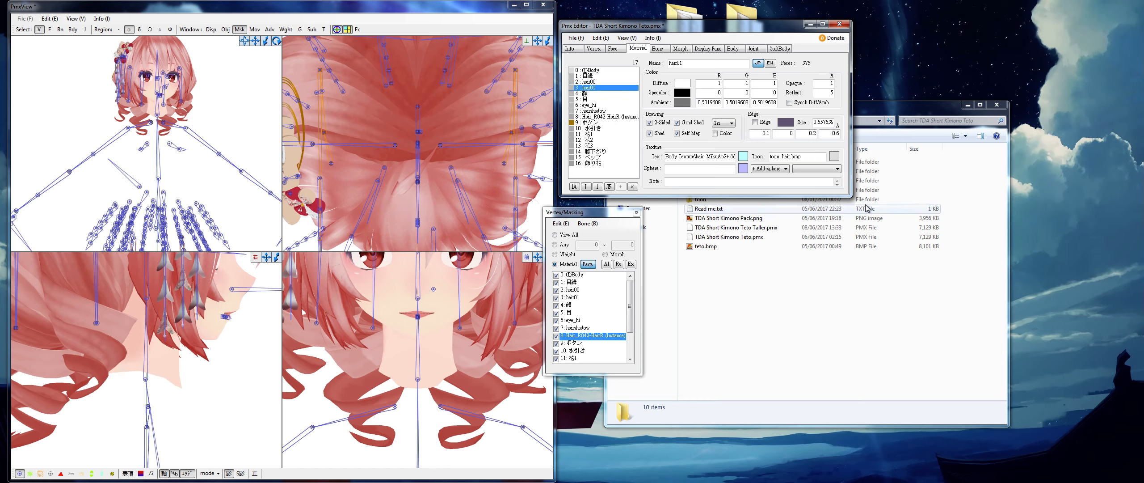
Step: Widen the editor window and compare the texture paths of hair01 and Hair_R042-HairR (Instance)
drag(852, 191, 933, 192)
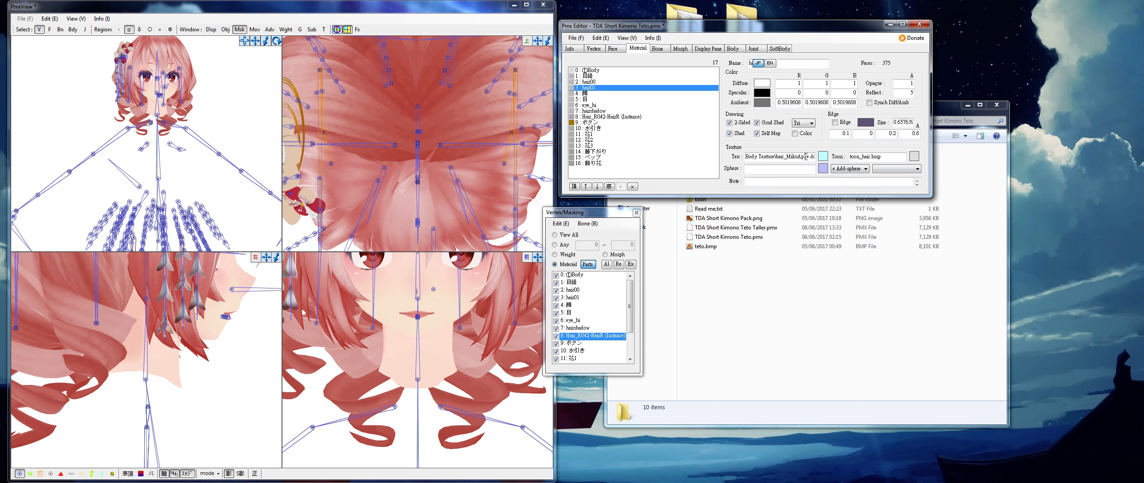
drag(798, 156, 900, 152)
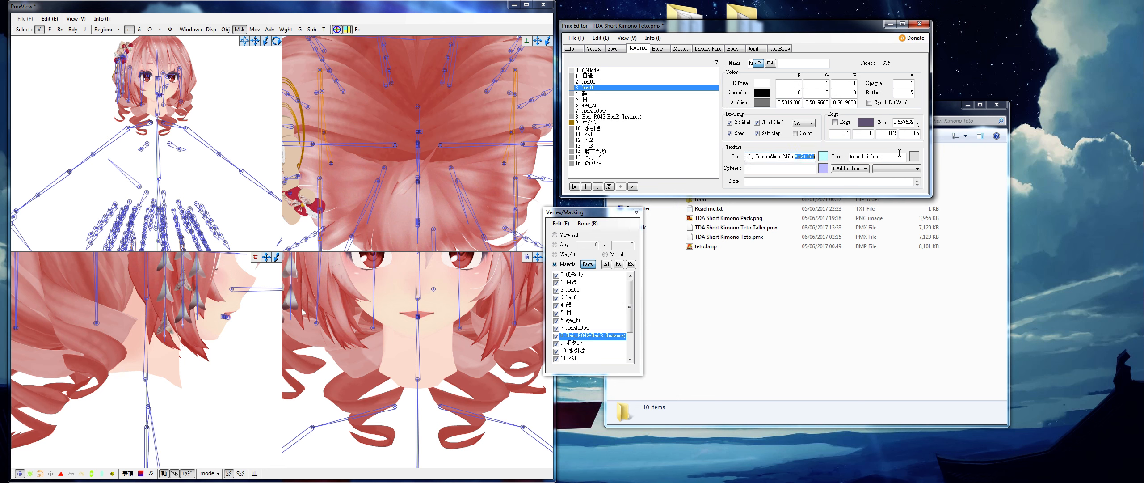
click(597, 90)
click(604, 117)
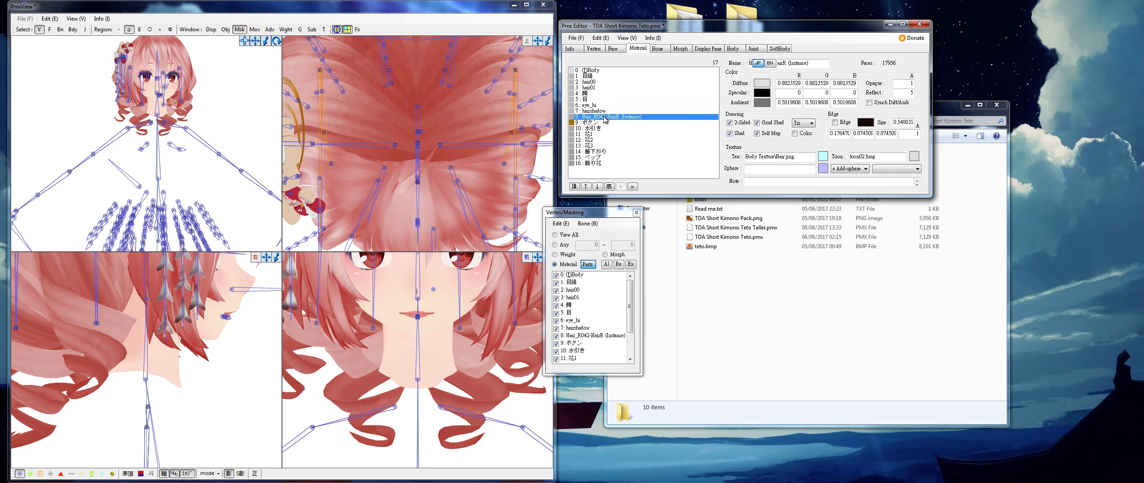
Step: Join the hair00 and hair01 materials into one and check the combined hair00 material
click(595, 88)
click(593, 83)
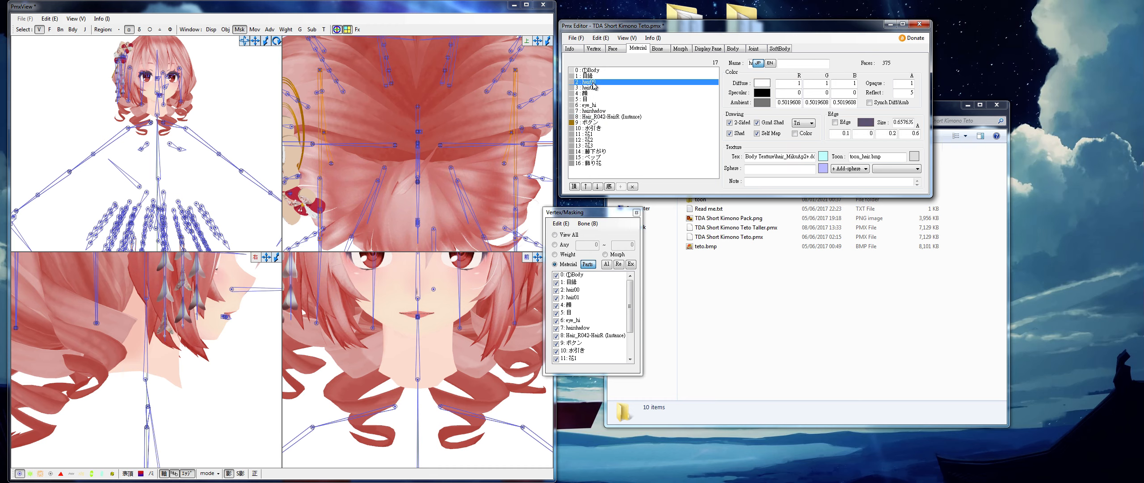
shift+click(595, 87)
right_click(595, 88)
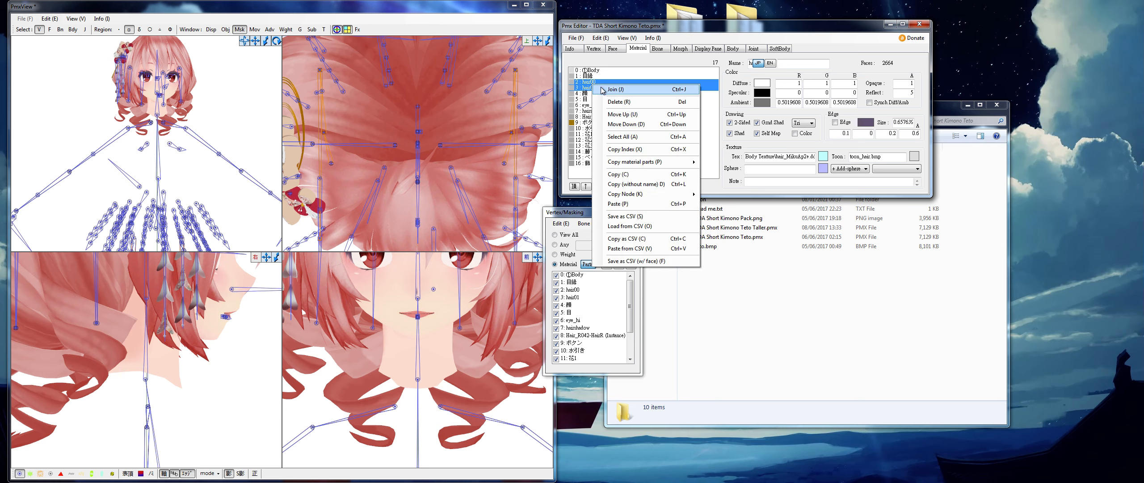
click(635, 162)
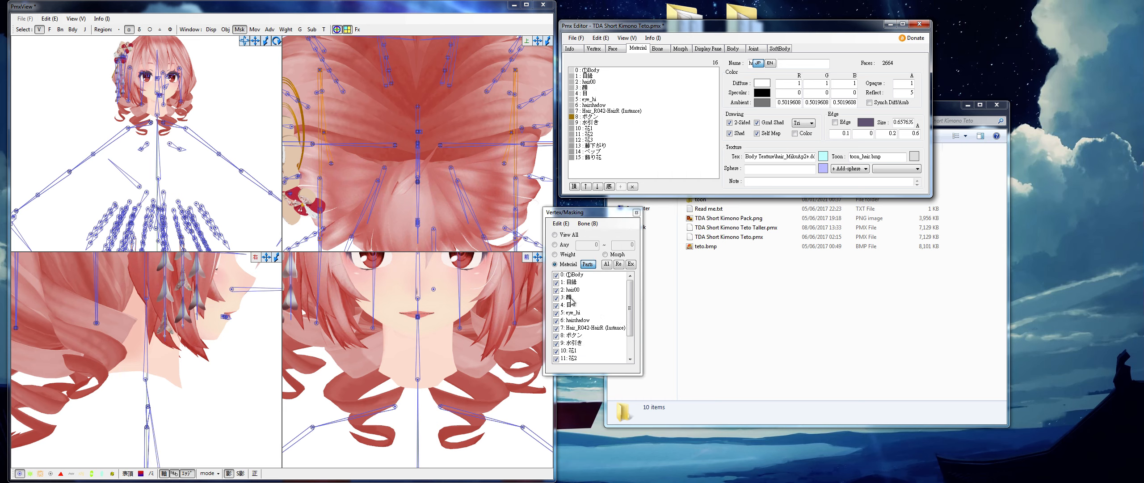
click(572, 289)
right_drag(161, 126, 213, 138)
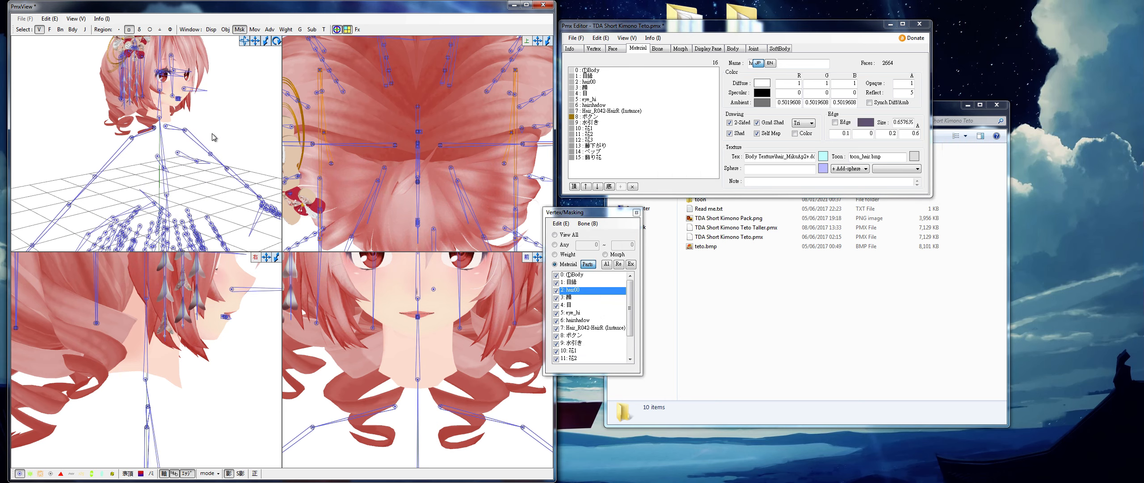
Step: Open the bone settings and display the hidden bones of the skeleton down to the feet
click(657, 49)
right_drag(240, 193, 206, 188)
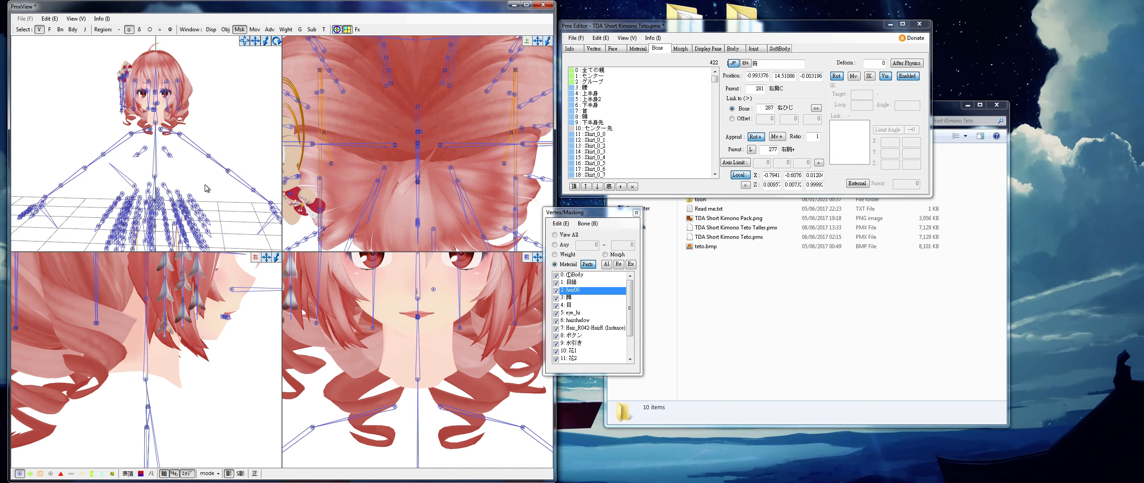
click(50, 473)
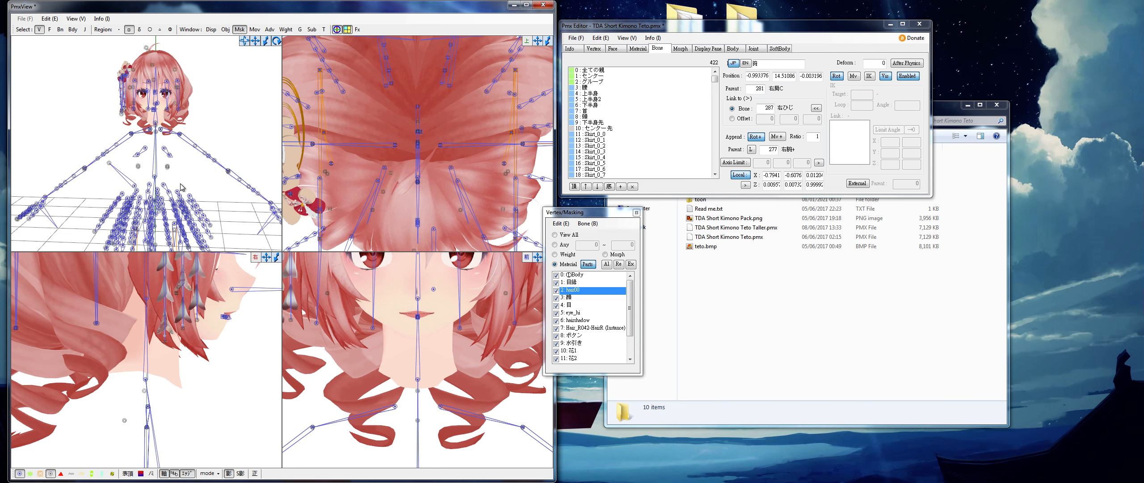
middle_drag(181, 188, 228, 190)
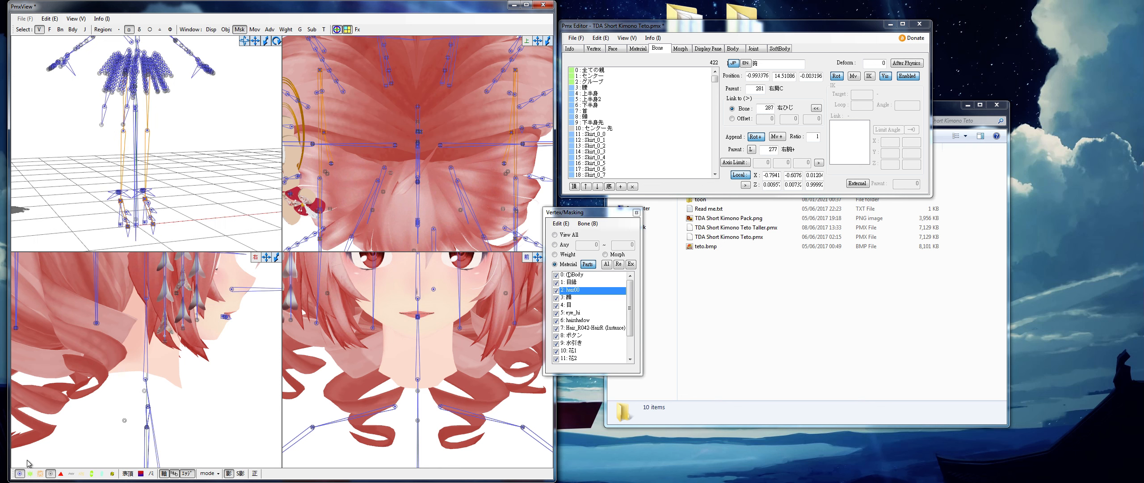
click(20, 475)
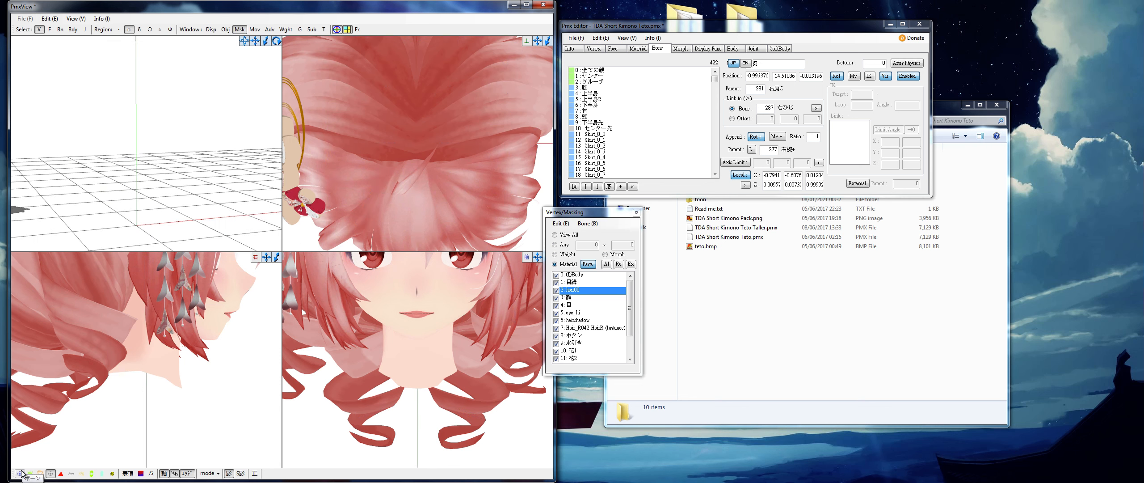
click(20, 474)
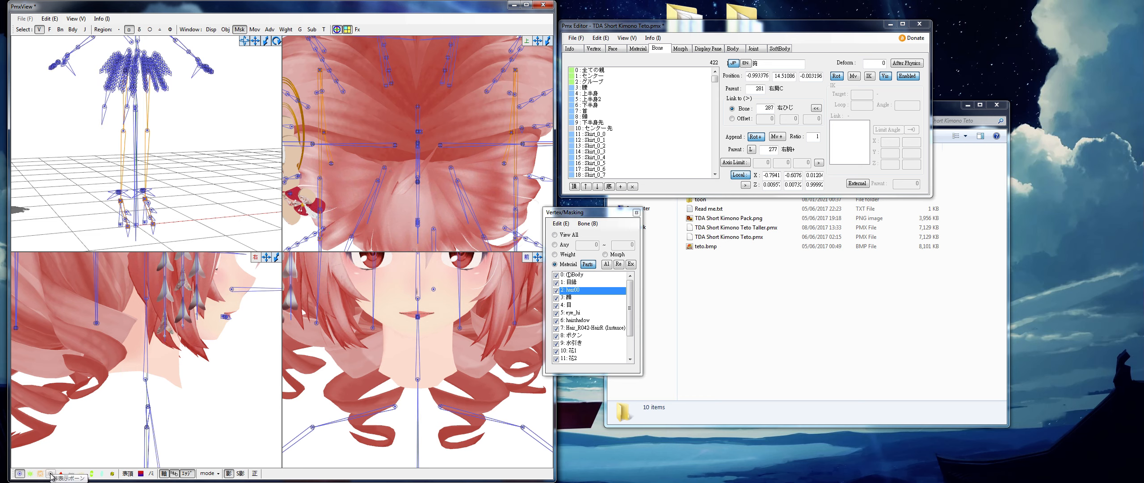
drag(117, 408, 128, 432)
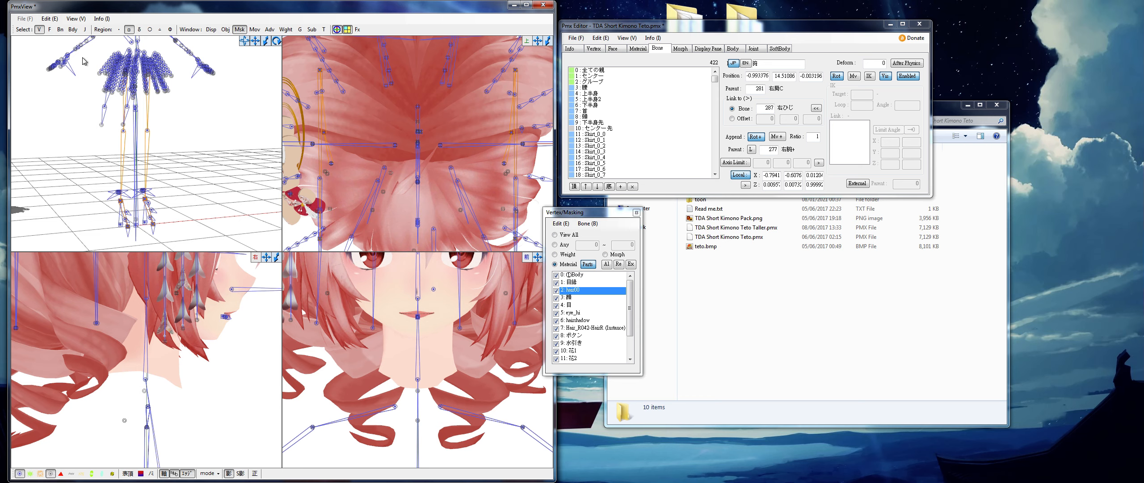
Step: Restrict selection to bones and delete the skirt, lower-arm, hand and upper-leg bones below the chest
click(61, 29)
scroll(189, 104, down, 5)
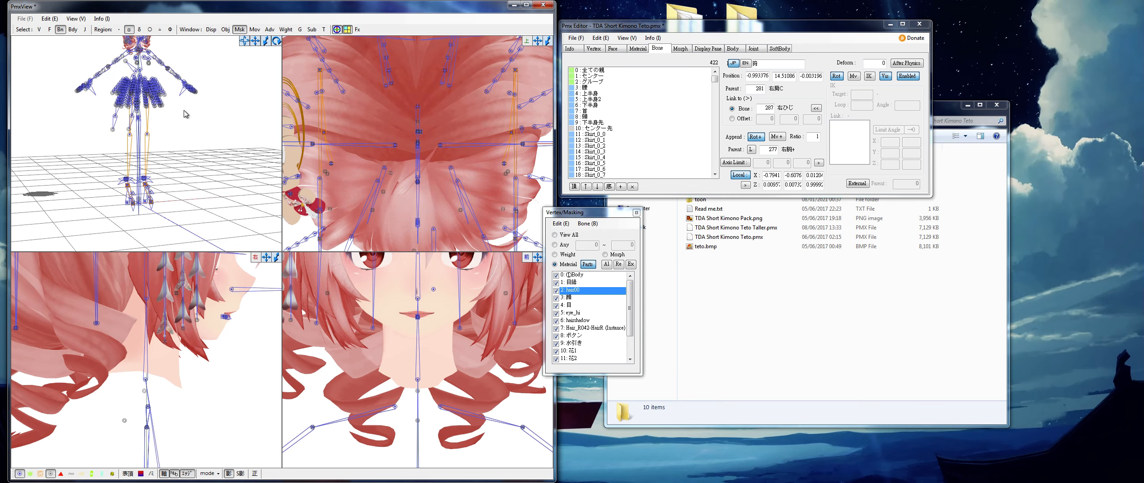
scroll(224, 383, down, 10)
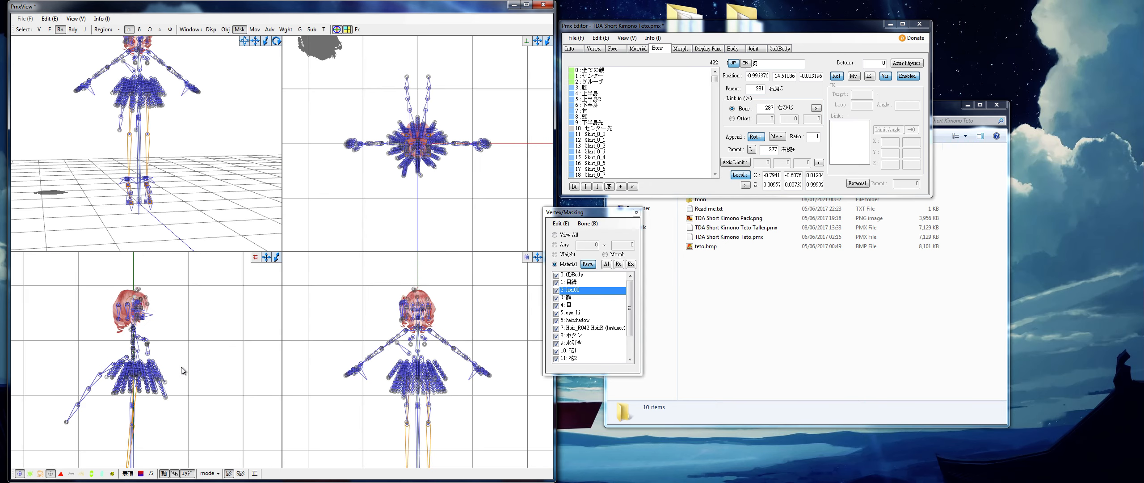
drag(51, 355, 200, 441)
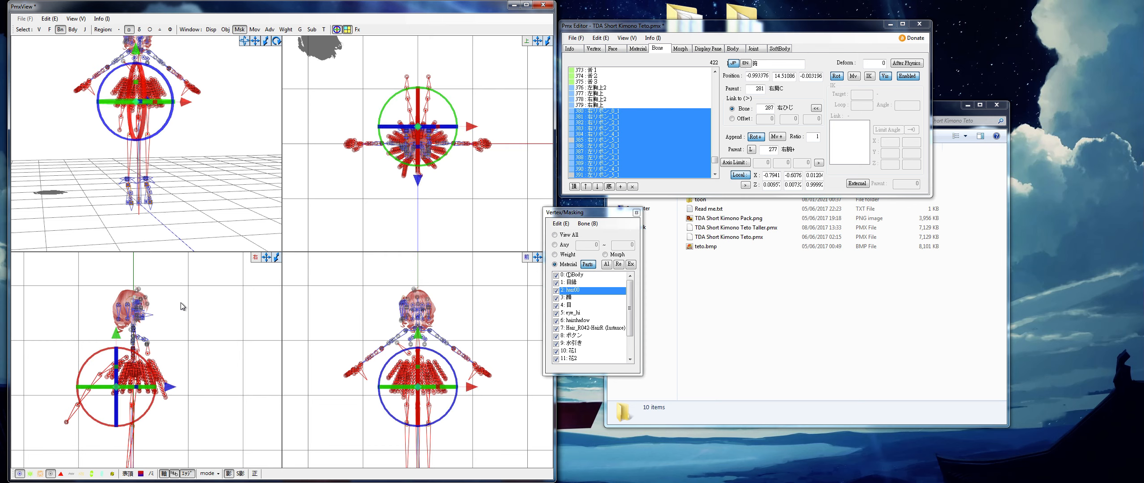
key(Delete)
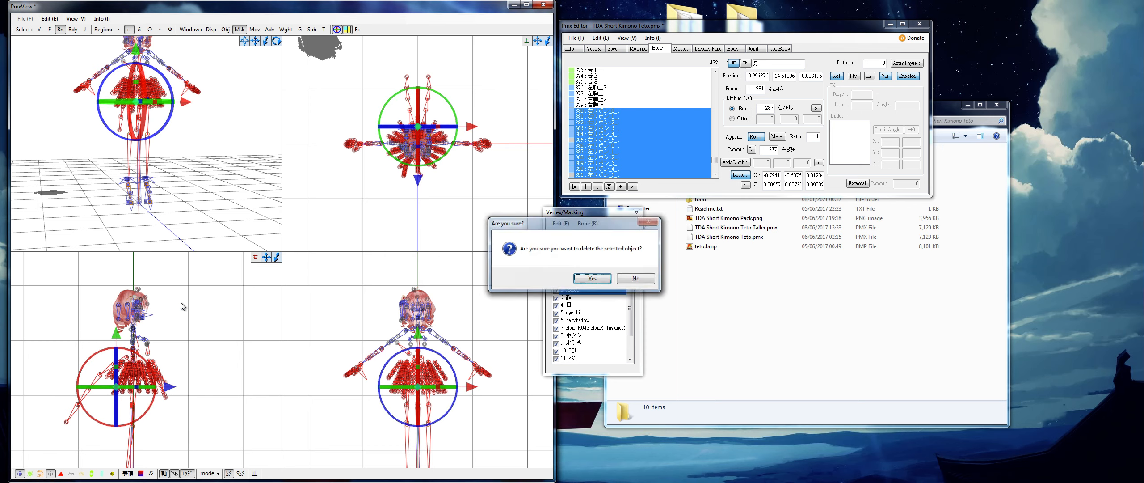
key(Return)
click(185, 347)
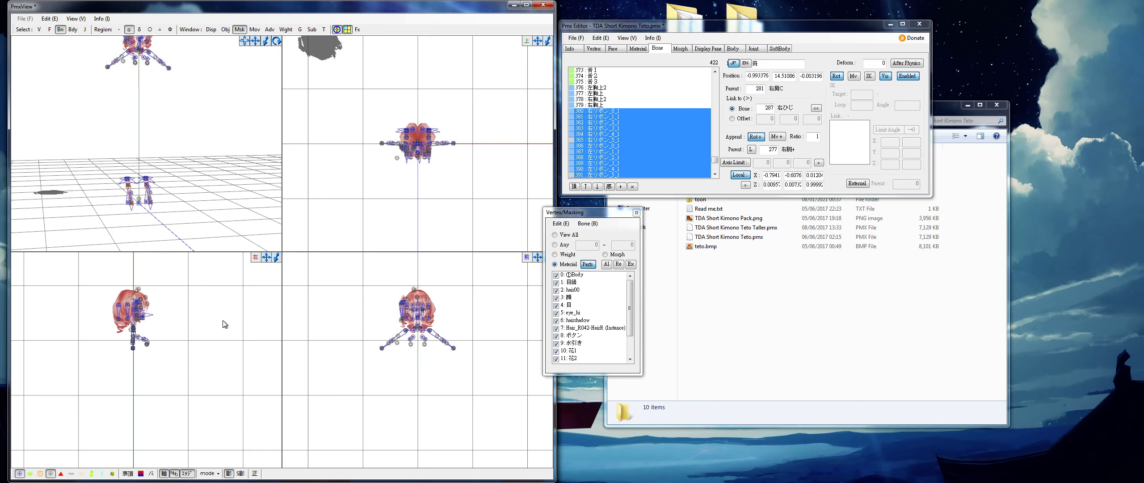
Step: Delete all leftover leg, foot and IK bones near the ground, keeping the root bone 全ての親
middle_drag(223, 321, 217, 293)
scroll(217, 313, up, 5)
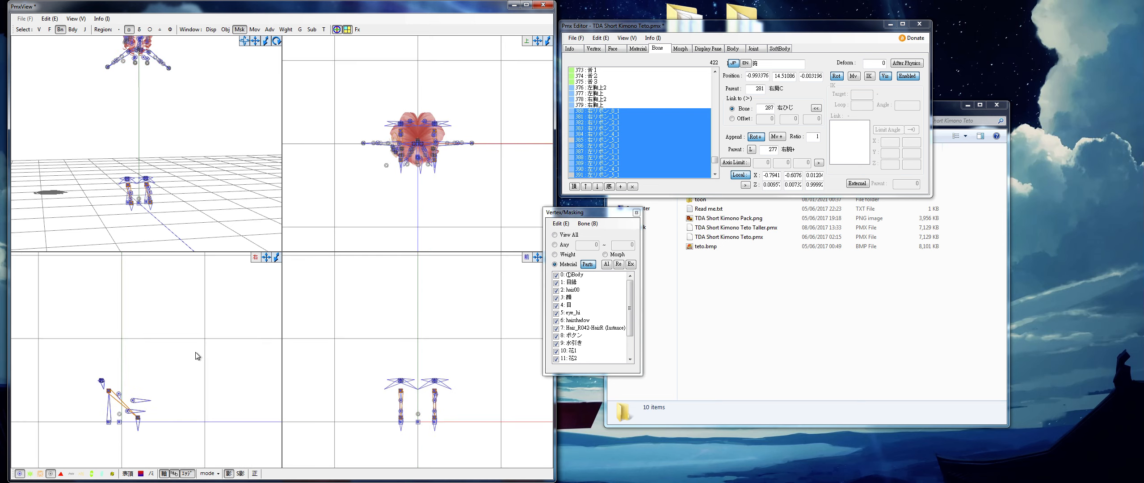
scroll(190, 368, up, 3)
drag(51, 295, 242, 478)
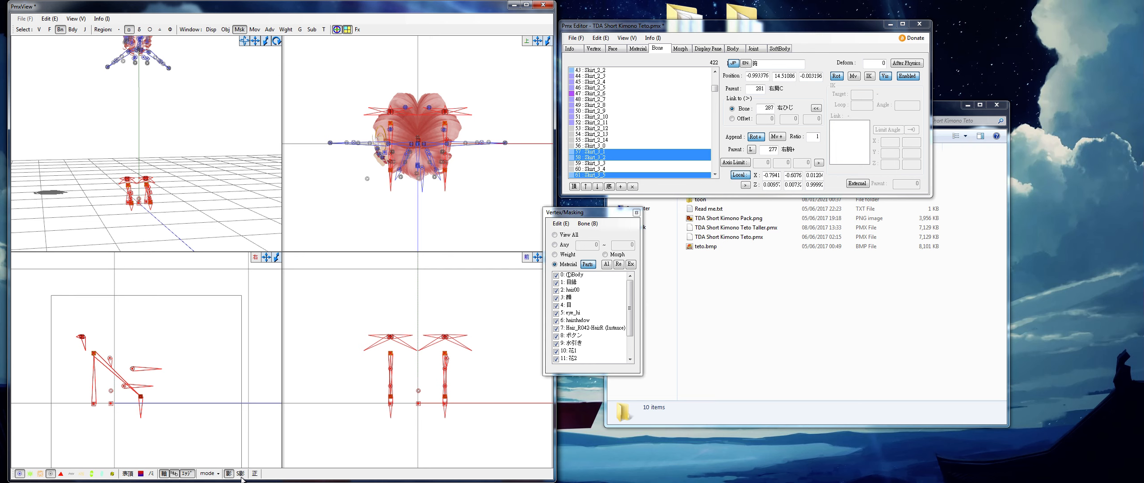
mouse_move(716, 88)
mouse_down()
mouse_move(714, 73)
mouse_move(717, 165)
mouse_move(715, 85)
mouse_up()
click(225, 356)
drag(56, 315, 234, 442)
mouse_move(715, 89)
mouse_down()
mouse_move(715, 100)
mouse_move(715, 75)
mouse_up()
ctrl+click(621, 72)
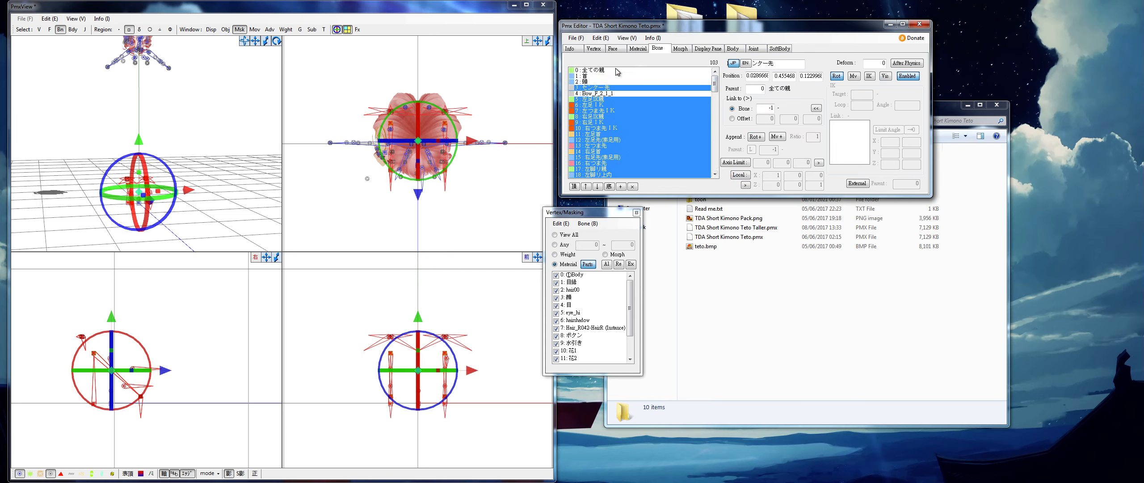
click(632, 187)
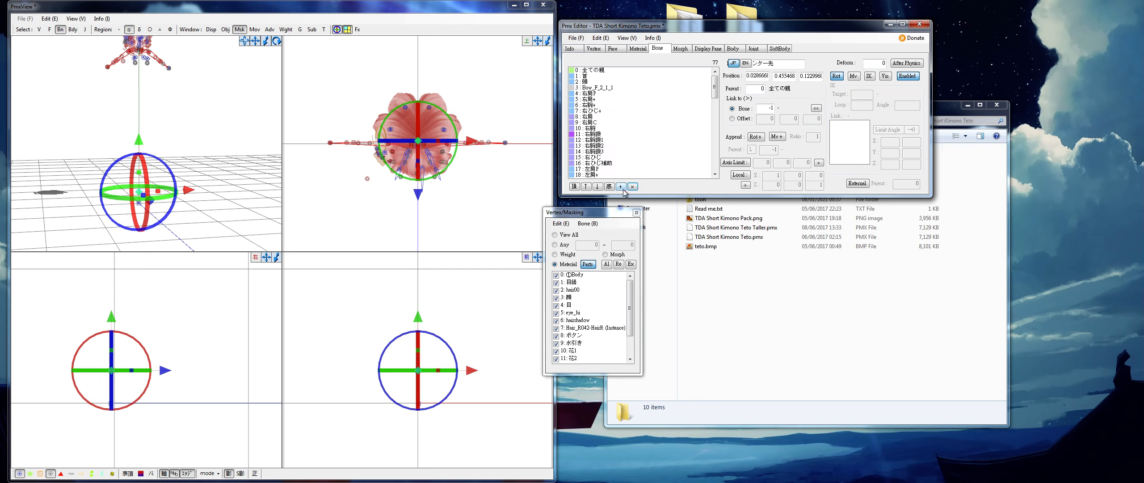
click(207, 230)
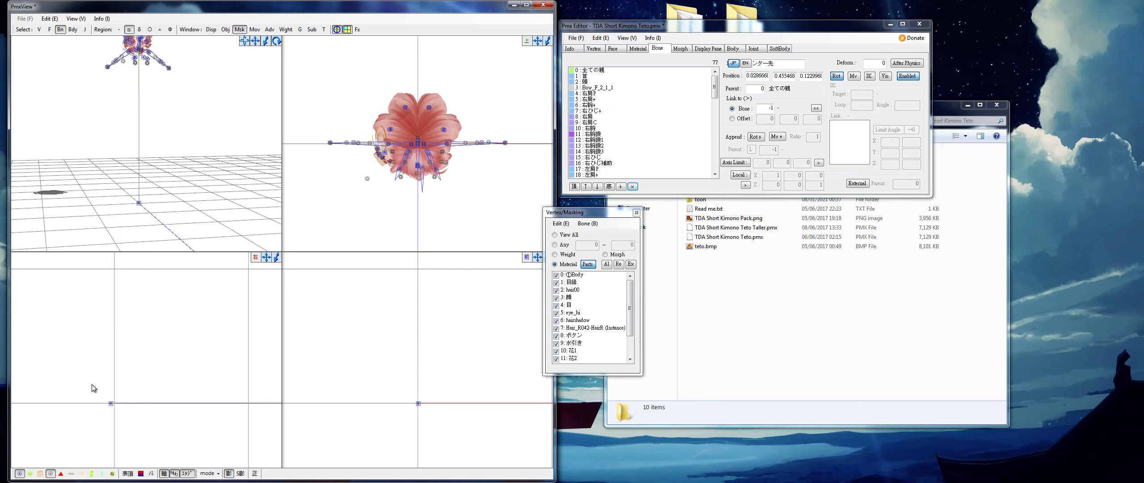
Step: Delete the linked shoulder and upper-arm bones together with the 上半身先 bone below the head
drag(92, 387, 148, 458)
click(165, 266)
scroll(217, 164, up, 5)
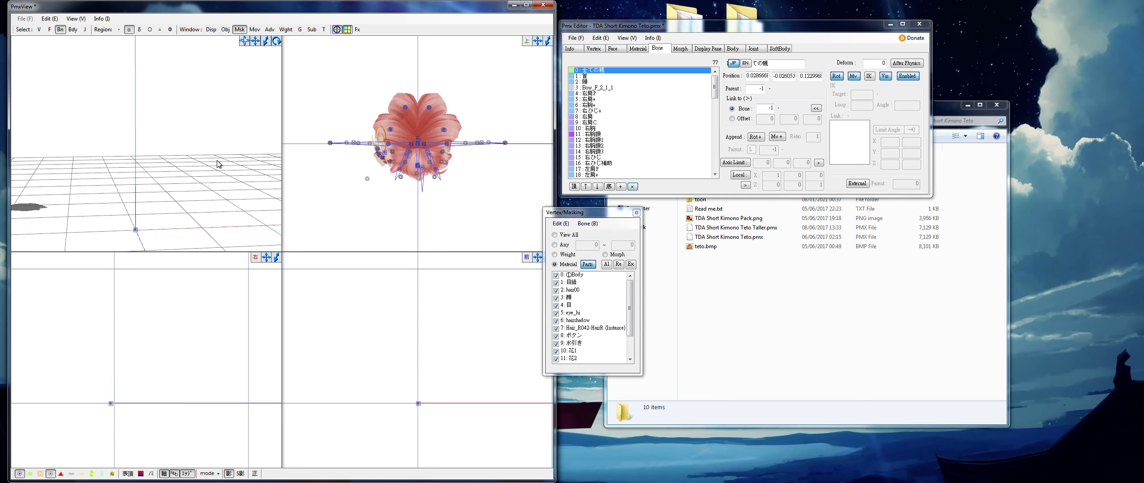
scroll(471, 349, down, 4)
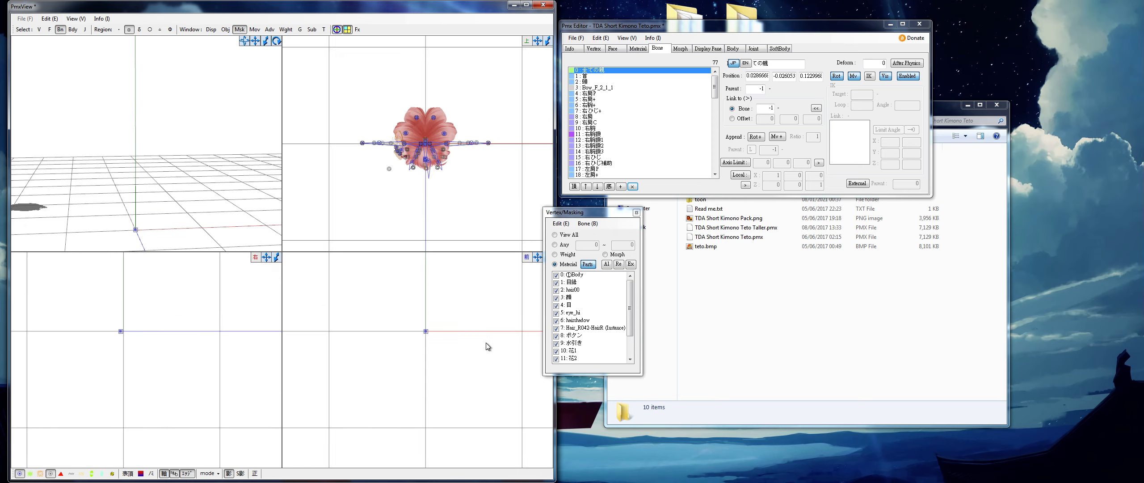
scroll(470, 344, up, 8)
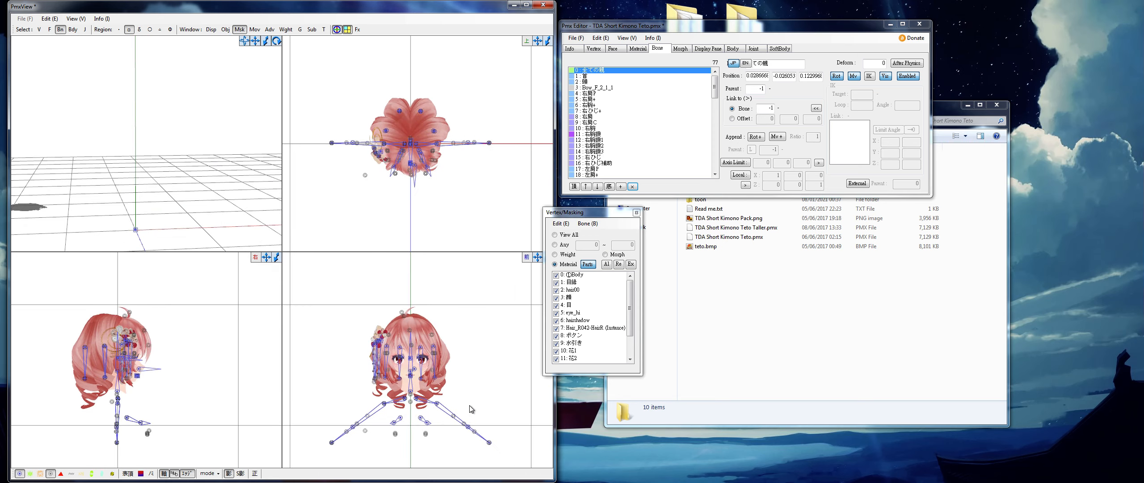
shift+scroll(469, 405, down, 3)
drag(308, 375, 532, 446)
scroll(219, 383, up, 4)
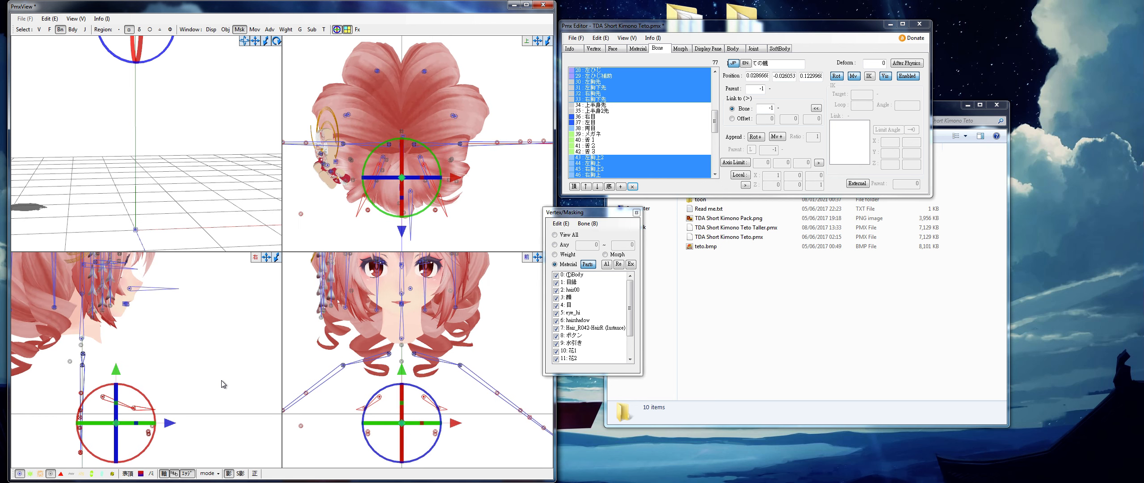
scroll(220, 381, down, 3)
mouse_move(433, 454)
mouse_down()
mouse_move(395, 461)
mouse_move(438, 456)
mouse_up()
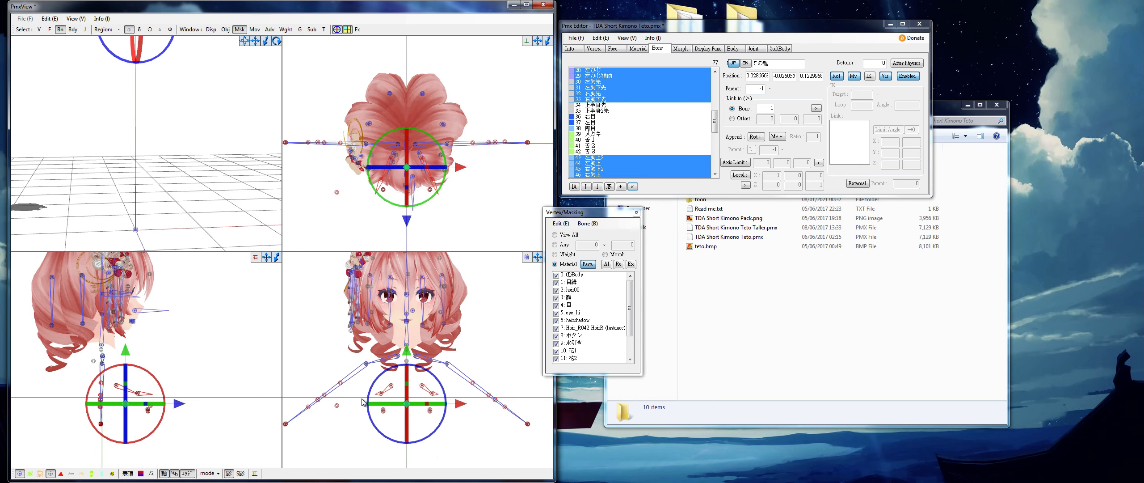
drag(350, 367, 486, 382)
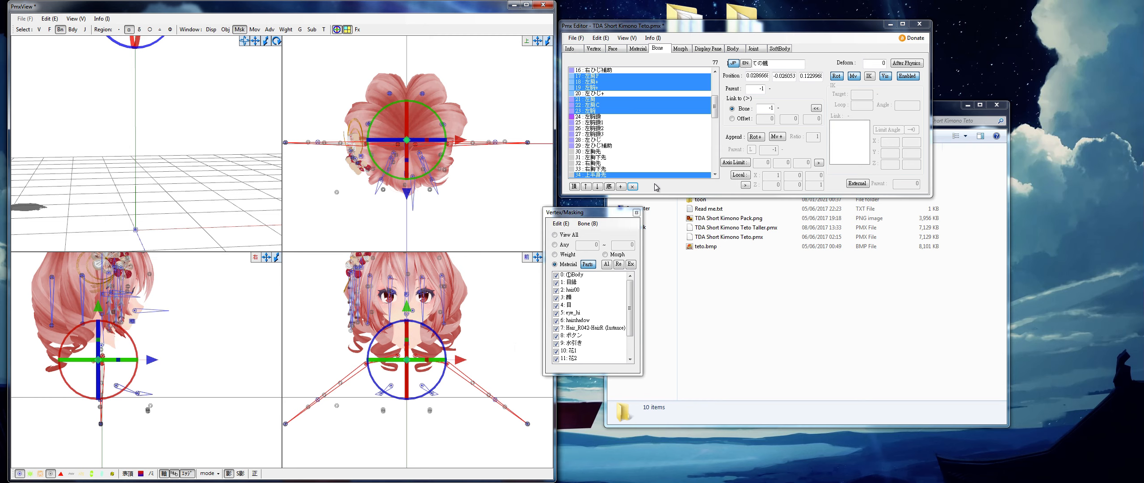
click(633, 187)
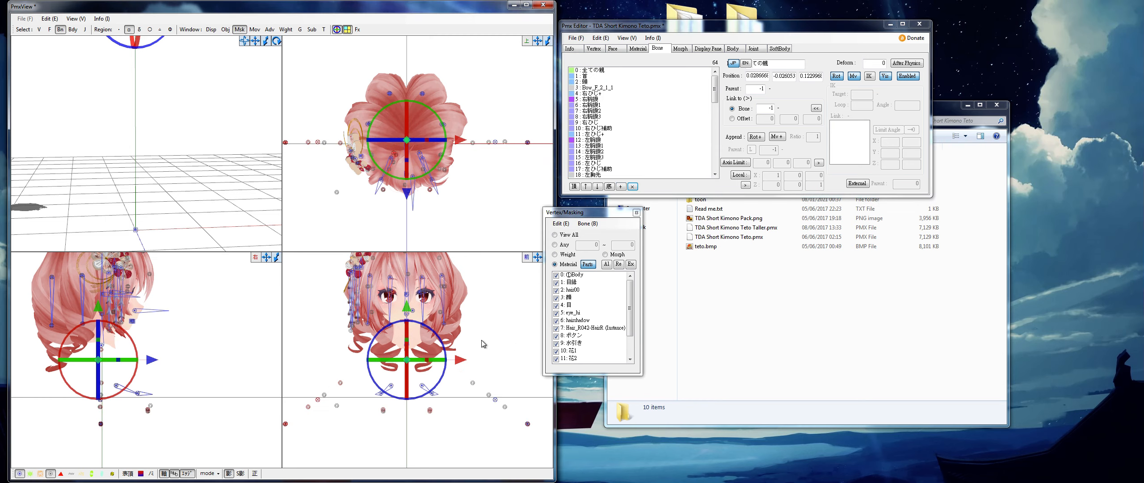
Step: Delete the remaining loose arm, elbow and chest bones and the 上半身2先 bone at the neck base
scroll(508, 372, down, 3)
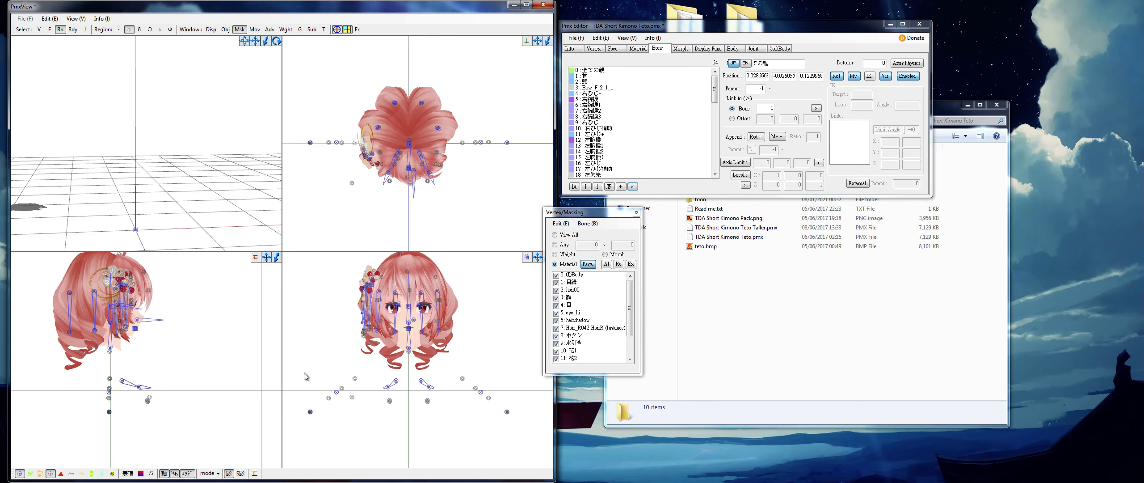
drag(305, 373, 490, 435)
click(632, 186)
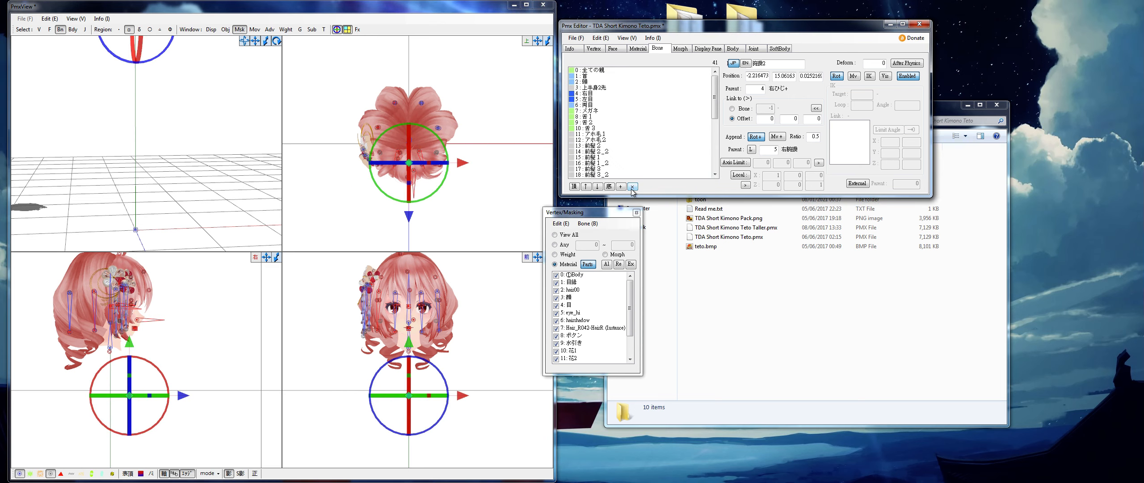
scroll(487, 348, up, 10)
drag(415, 354, 383, 338)
click(633, 187)
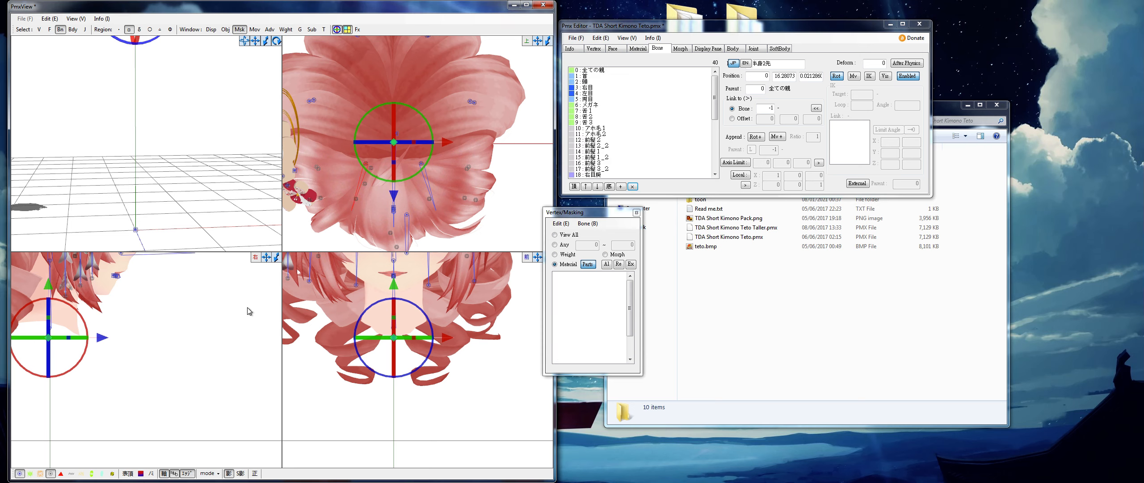
Step: Check the remaining neck bone 首 and head bone 頭 and look over the reduced skeleton
mouse_move(157, 172)
middle_down()
mouse_move(174, 179)
mouse_move(166, 186)
middle_up()
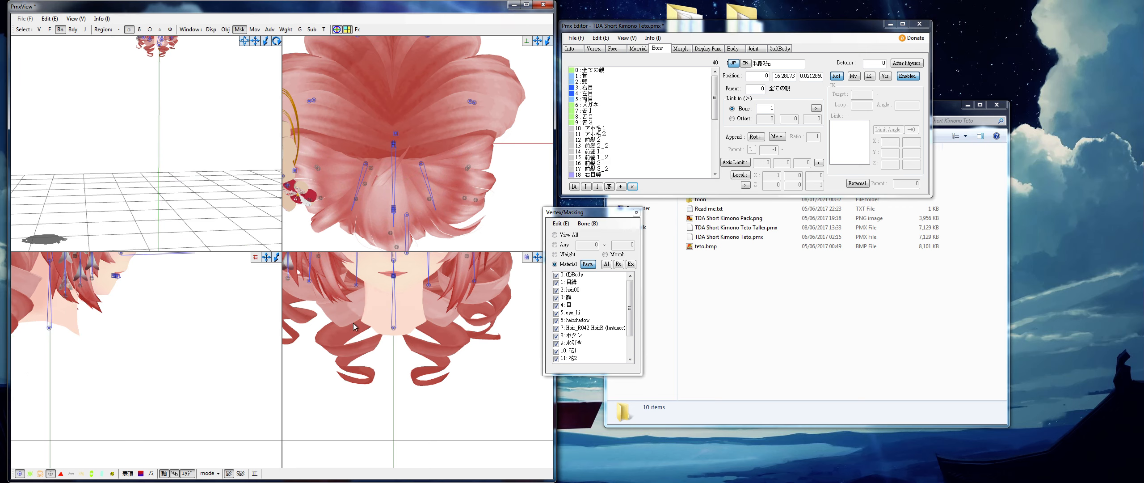
drag(433, 344, 389, 309)
click(462, 345)
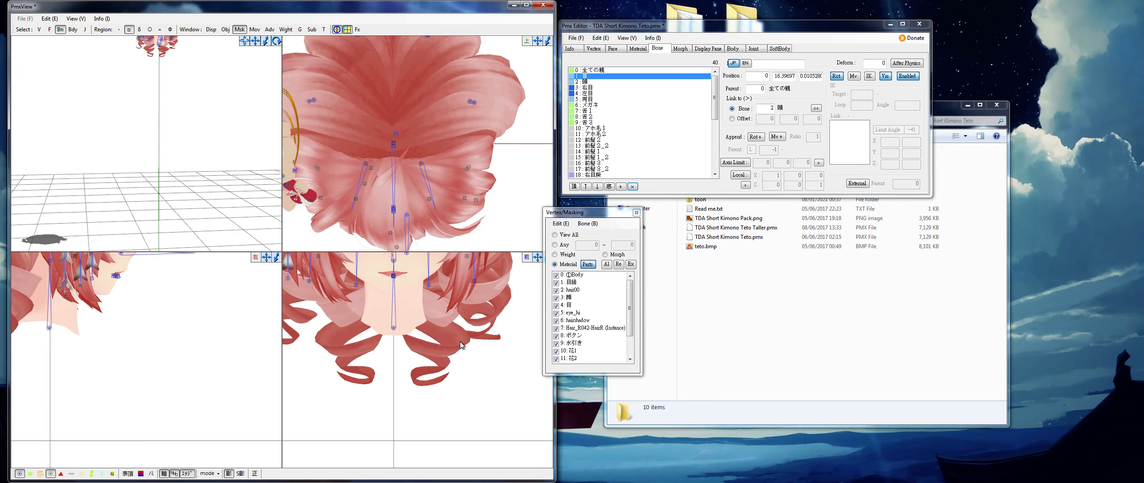
drag(407, 264, 384, 257)
click(447, 354)
mouse_move(152, 312)
middle_down()
mouse_move(166, 327)
mouse_move(156, 312)
middle_up()
scroll(156, 313, down, 5)
right_drag(141, 132, 177, 155)
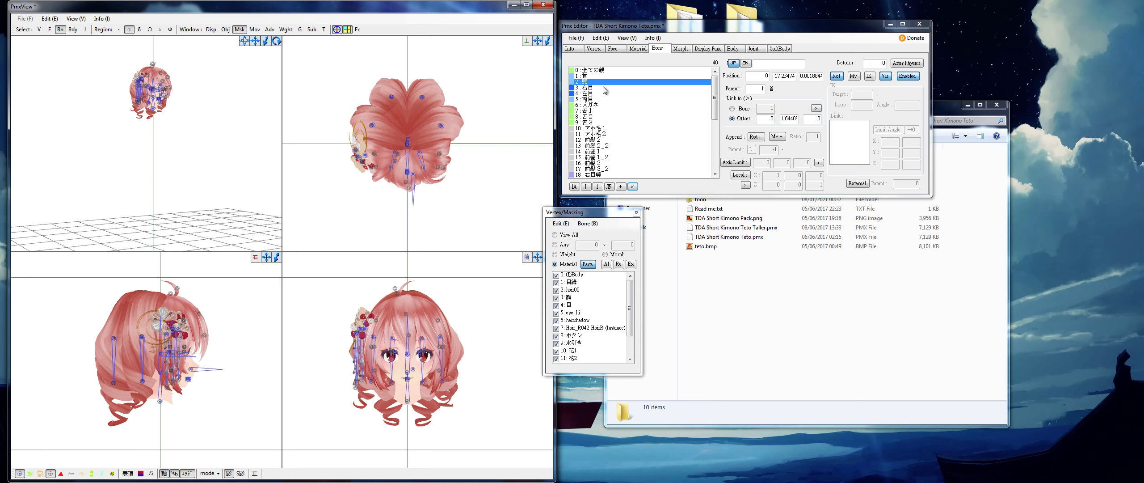
Step: Go through the whole morph list, from the first vertex morph まばたき to the last material morph 水引き消す, checking their offset targets
click(680, 49)
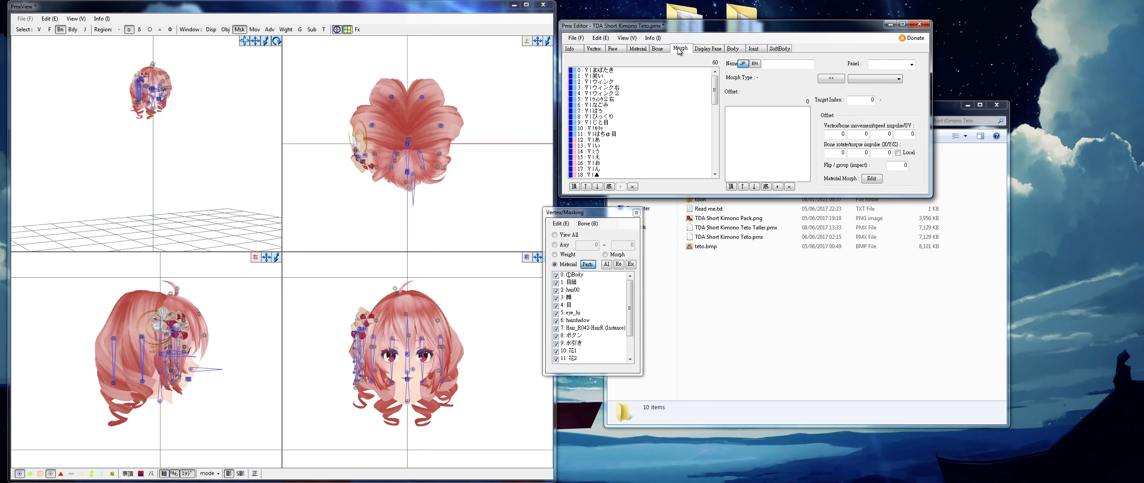
click(666, 70)
mouse_move(714, 87)
mouse_down()
mouse_move(713, 137)
mouse_move(713, 81)
mouse_up()
key(Down)
key(Down)
key(Down)
key(Down)
key(Down)
key(Down)
key(Down)
key(Down)
key(Down)
key(Down)
key(Down)
key(Down)
key(Down)
key(Down)
key(Down)
key(Down)
key(Down)
key(Down)
key(Down)
key(Down)
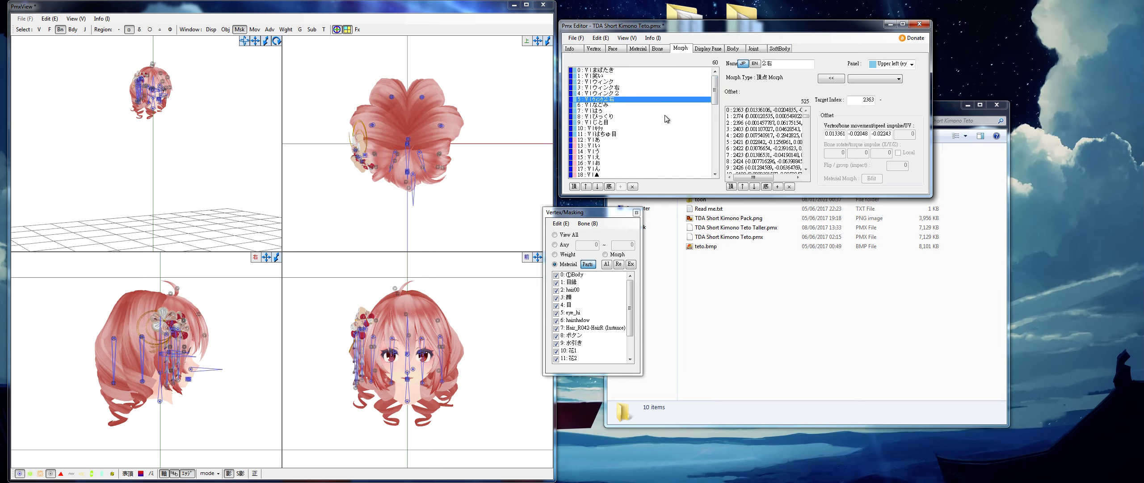
key(Down)
key(Down)
key(Down)
key(Down)
key(Down)
key(Down)
key(Down)
key(Down)
key(Down)
key(Down)
key(Down)
key(Down)
key(Down)
key(Down)
key(Down)
key(Down)
key(Down)
key(Down)
key(Down)
key(Down)
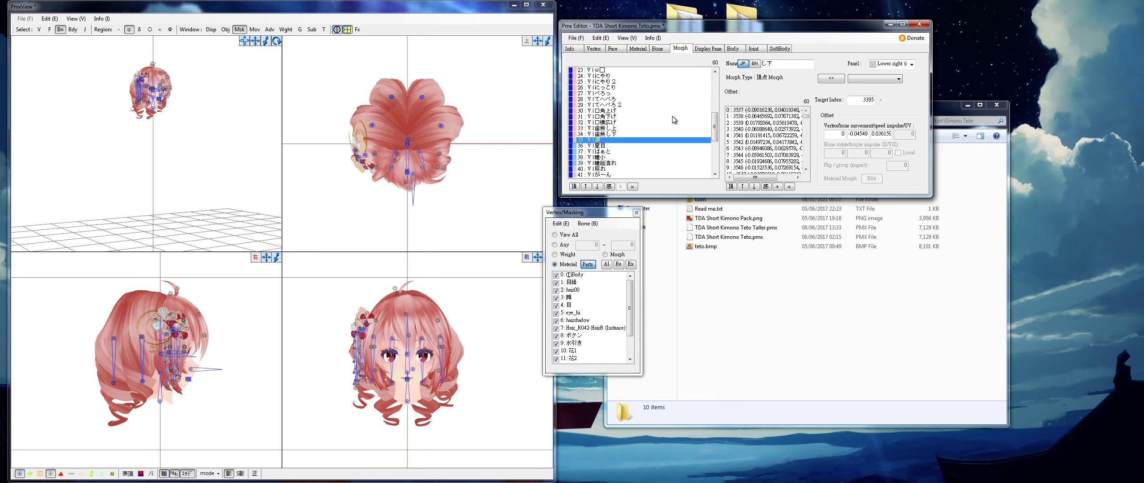
key(Down)
key(Down)
key(Down)
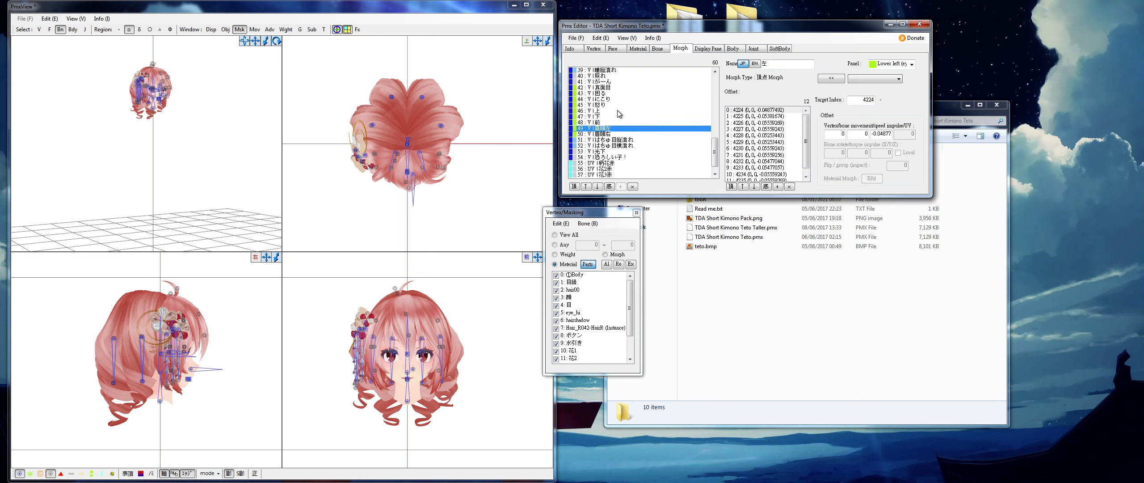
key(Up)
key(Up)
key(Up)
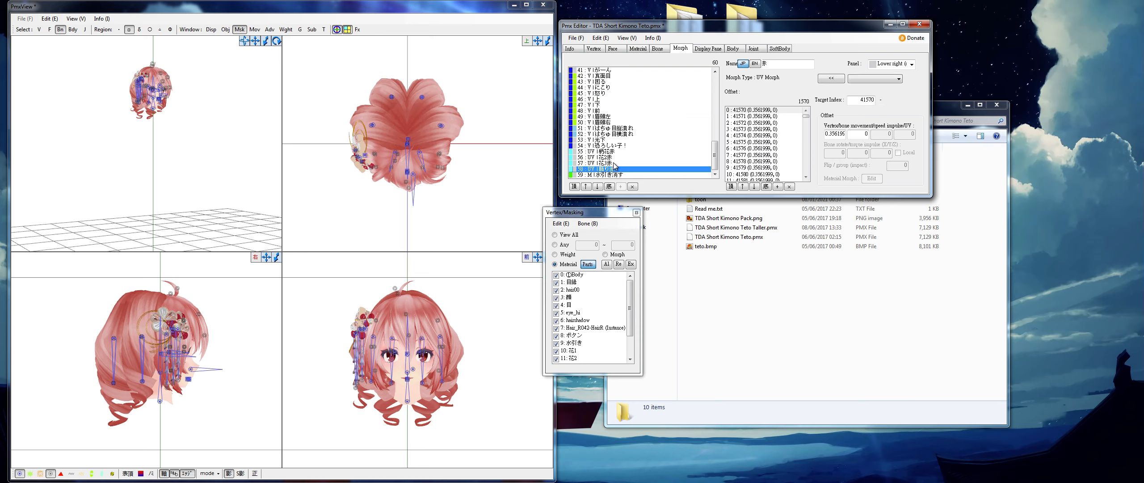
key(Up)
key(Up)
key(Up)
key(Up)
key(Up)
key(Up)
key(Up)
key(Up)
key(Up)
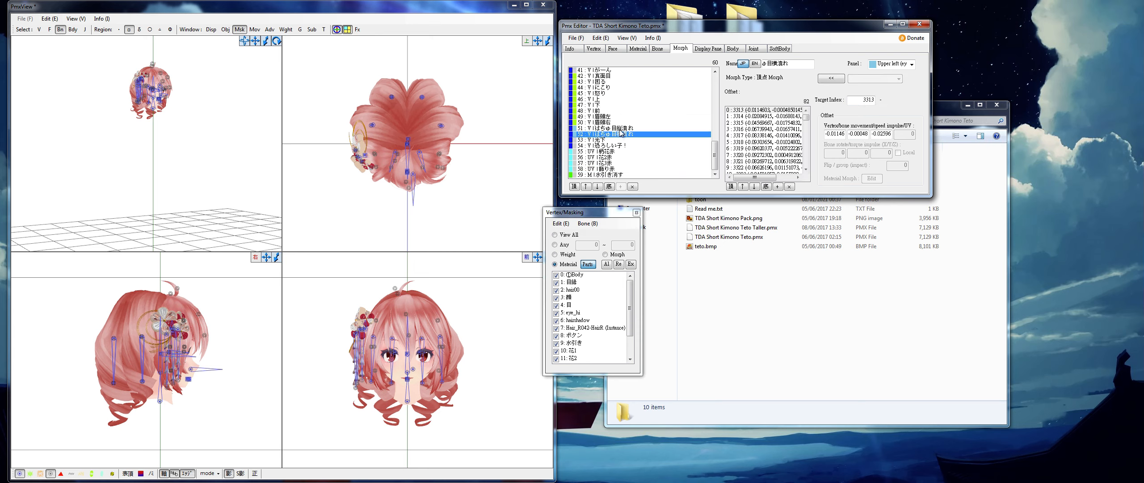
key(Down)
key(Down)
key(Down)
key(Down)
key(Down)
key(Down)
key(Down)
key(Down)
key(Down)
key(Down)
key(Down)
key(Down)
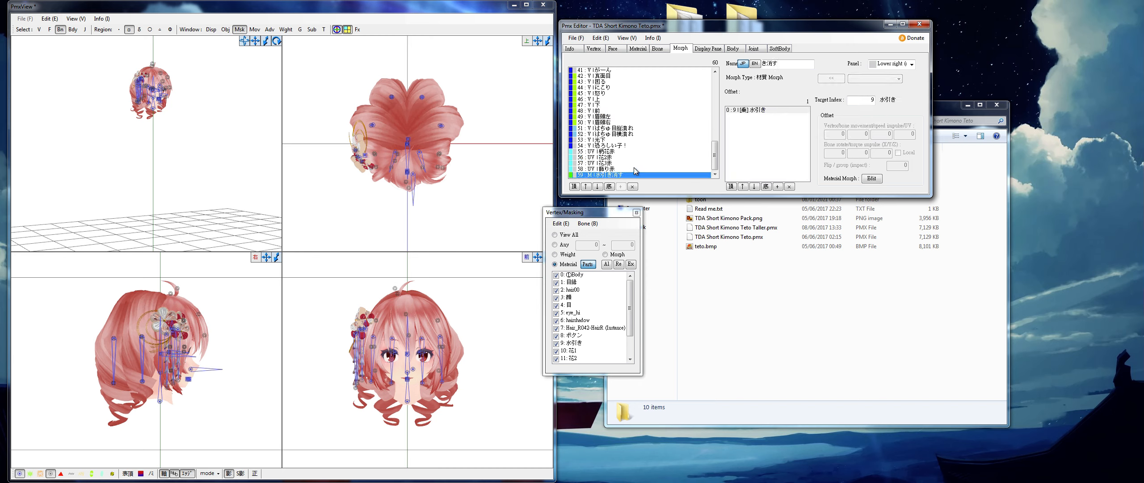
click(756, 110)
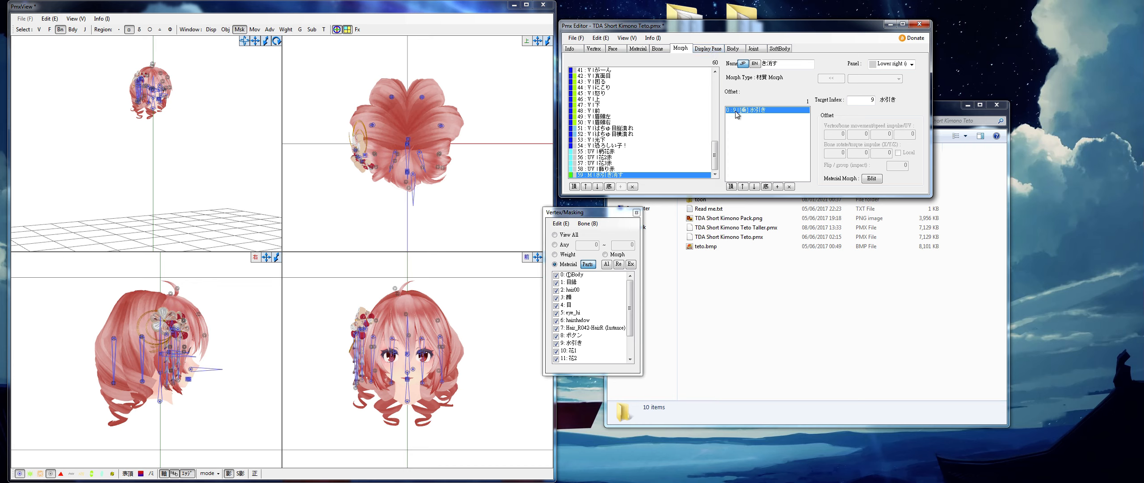
Step: Review the display groups and their elements, from Root through センター and その他 to the hair group 髪
click(706, 53)
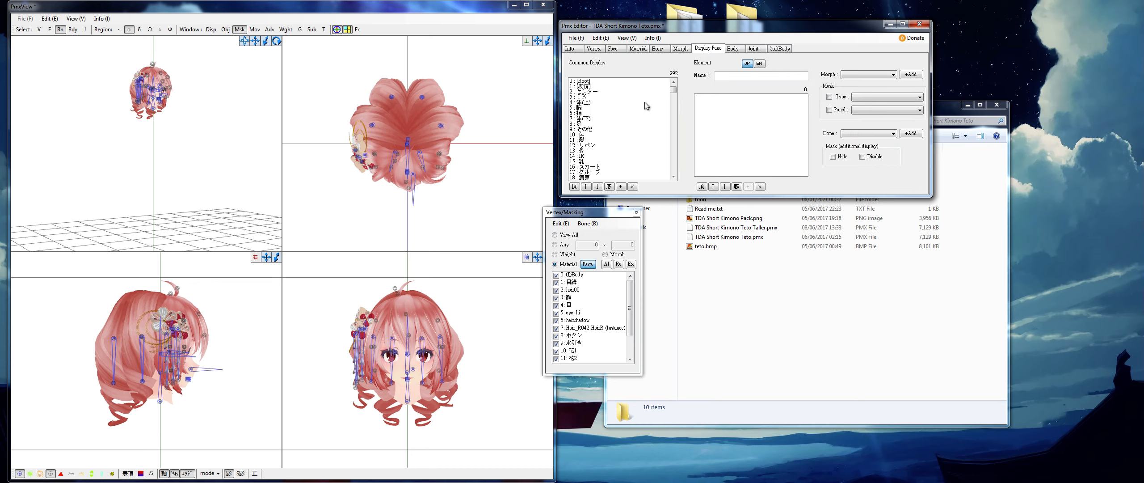
click(673, 171)
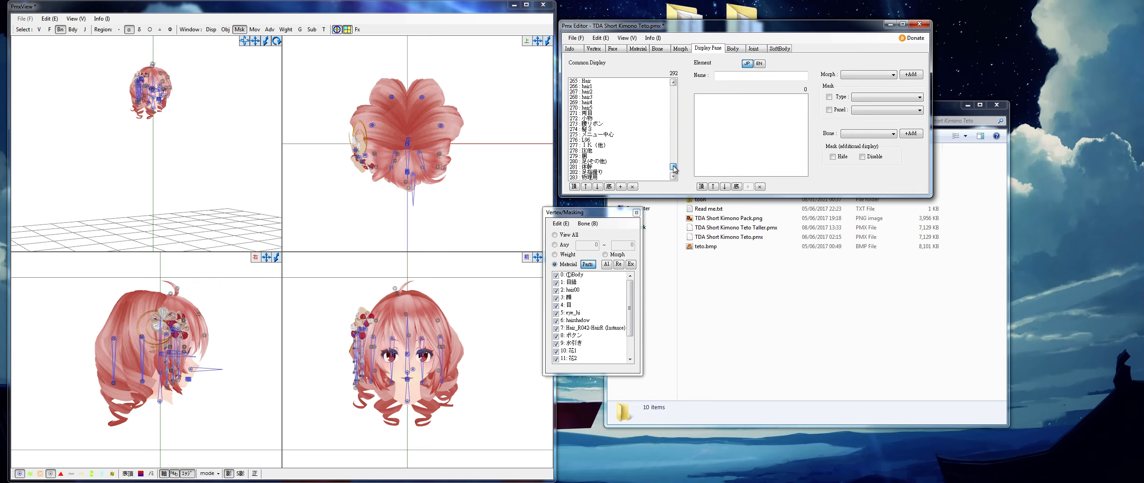
drag(673, 171, 669, 83)
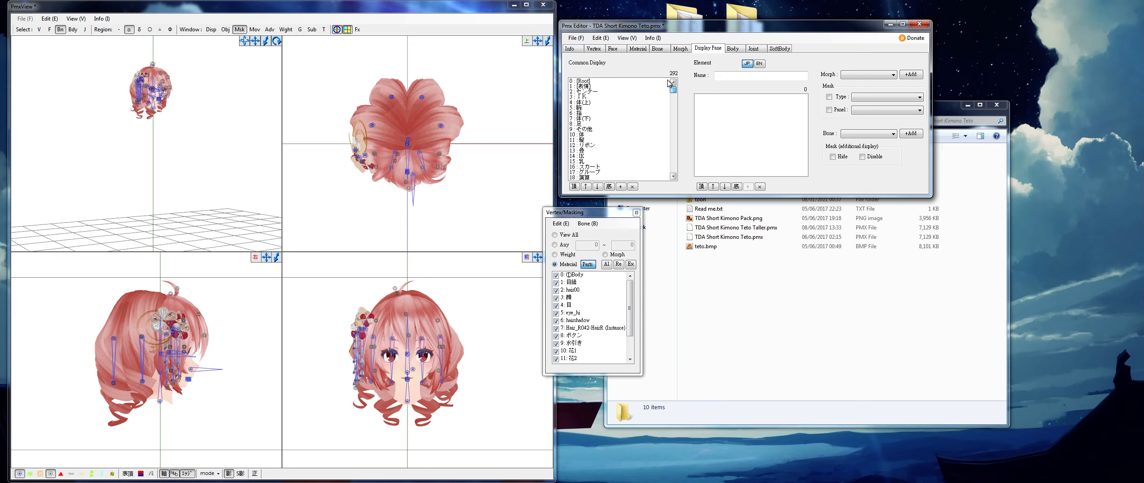
click(595, 82)
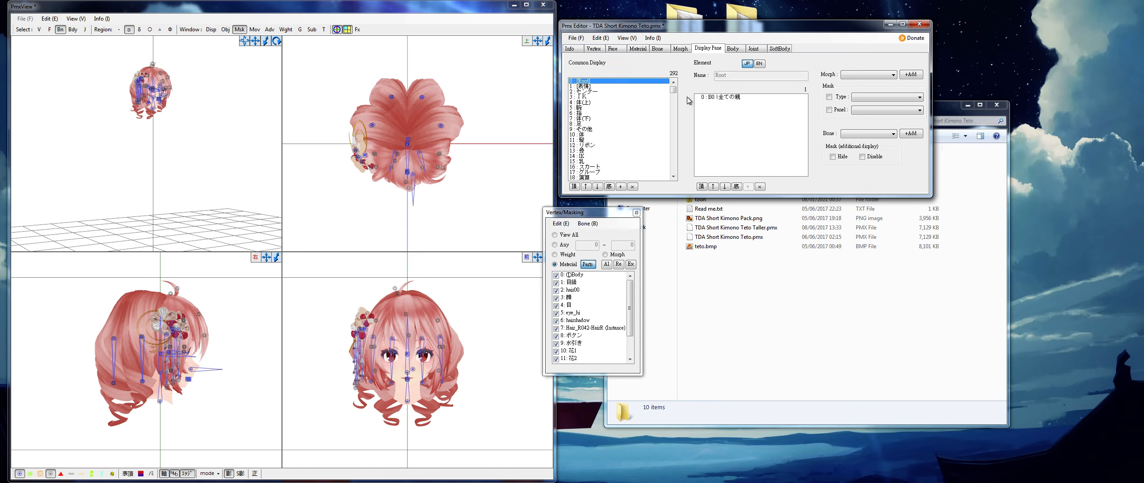
click(590, 86)
click(595, 91)
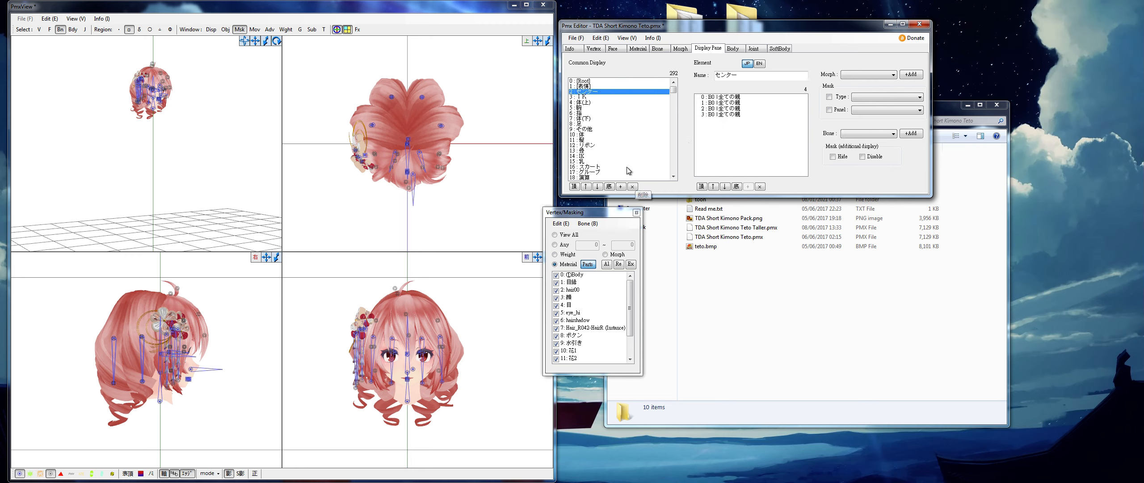
key(Down)
key(Down)
key(Down)
key(Down)
key(Down)
key(Down)
key(Down)
key(Down)
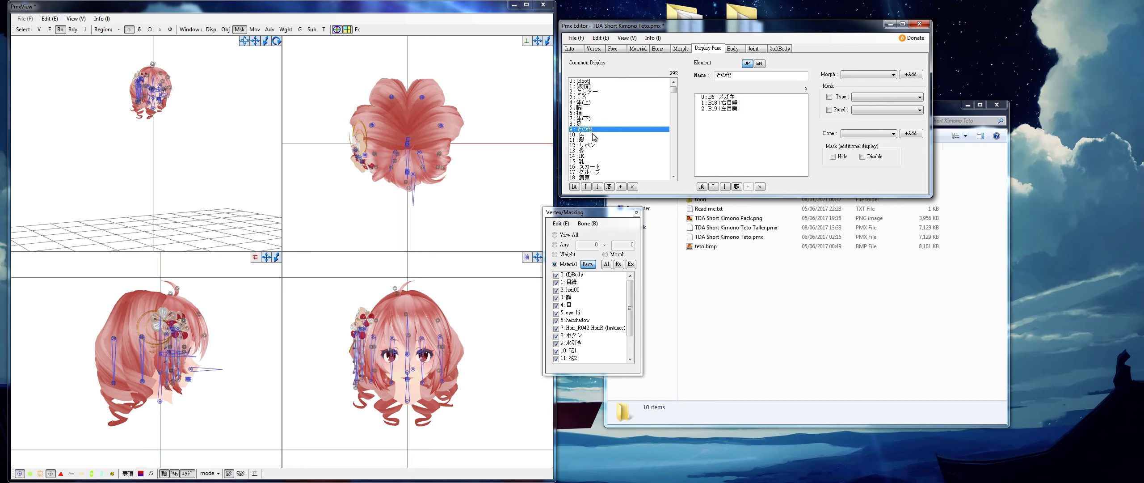
click(594, 140)
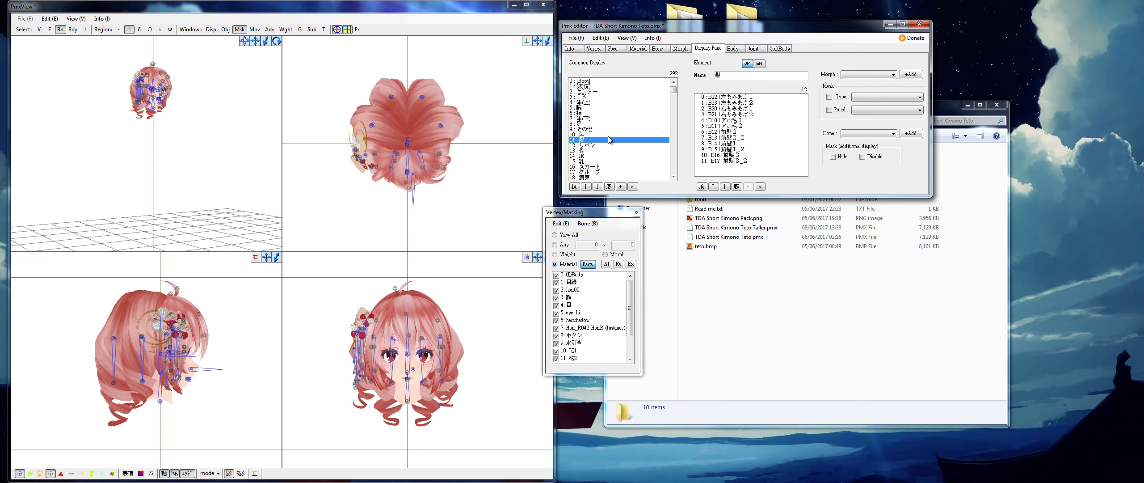
Step: Delete all display groups except Root, 表情 and the hair group 髪, and check what the kept groups contain
drag(581, 134, 583, 91)
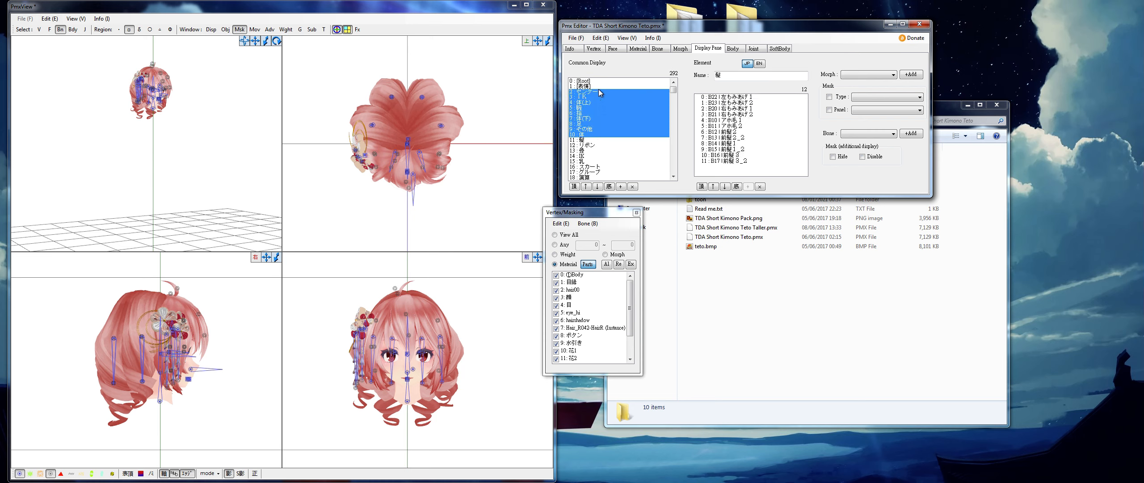
click(632, 186)
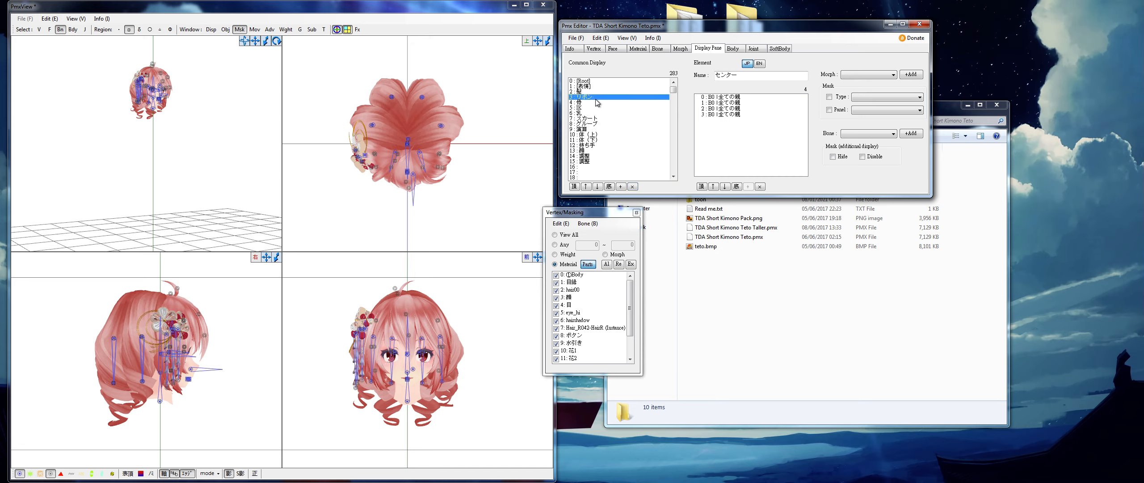
click(597, 102)
click(600, 97)
drag(601, 101, 607, 303)
click(632, 186)
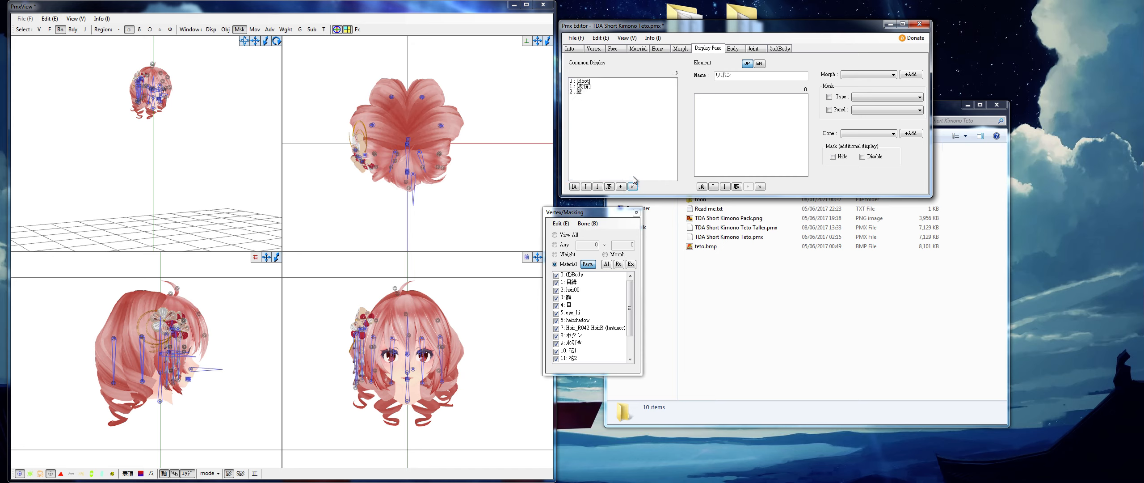
click(592, 87)
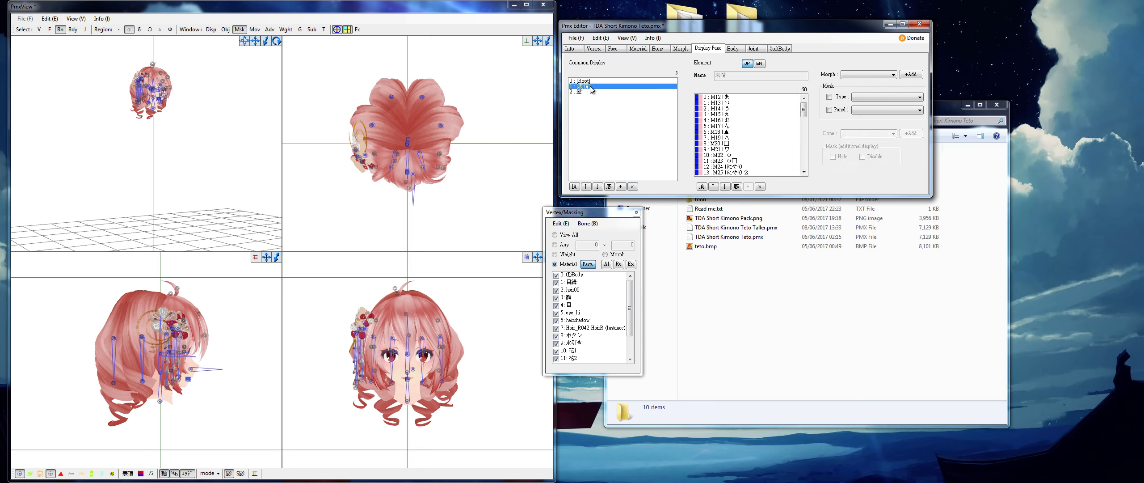
click(584, 92)
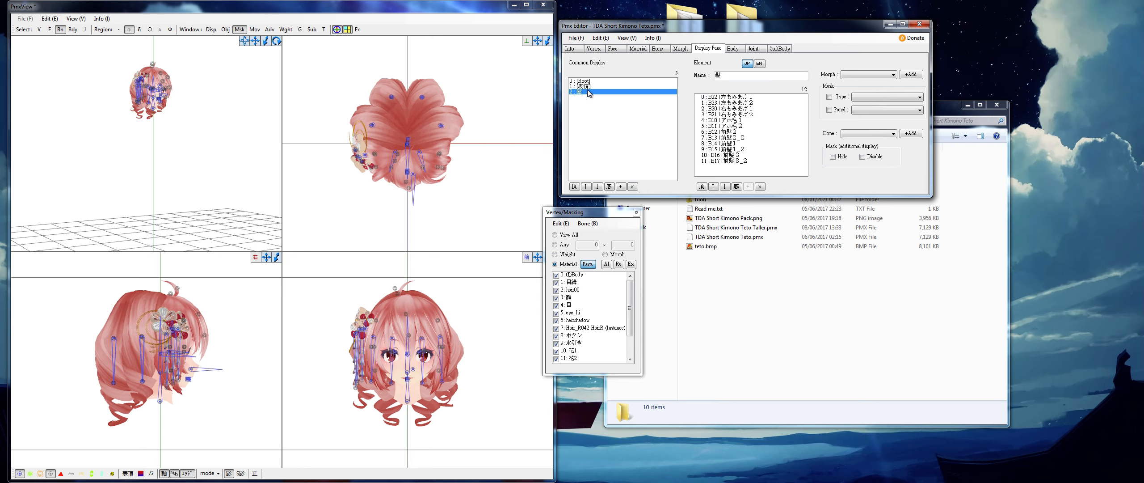
Step: Delete every rigid body listed before 頭, from Skirt_0_0 through the ribbon bodies, keeping the head, neck, hair and hair ornament bodies
click(733, 48)
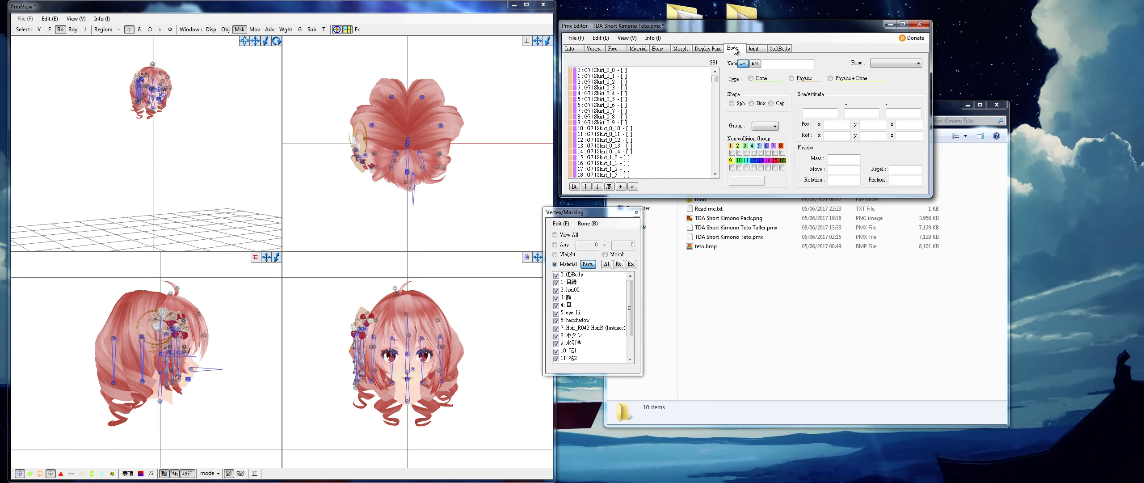
drag(716, 79, 718, 173)
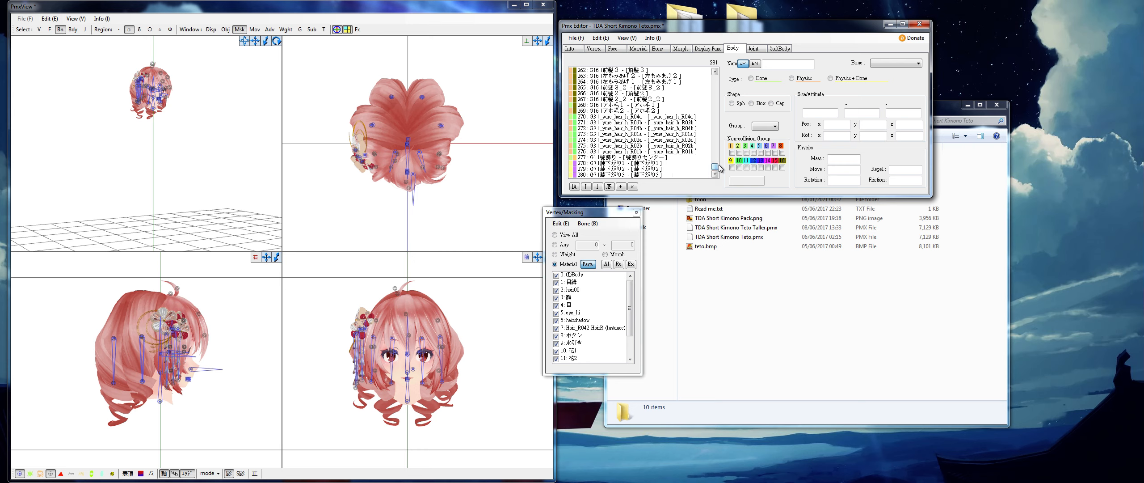
click(621, 187)
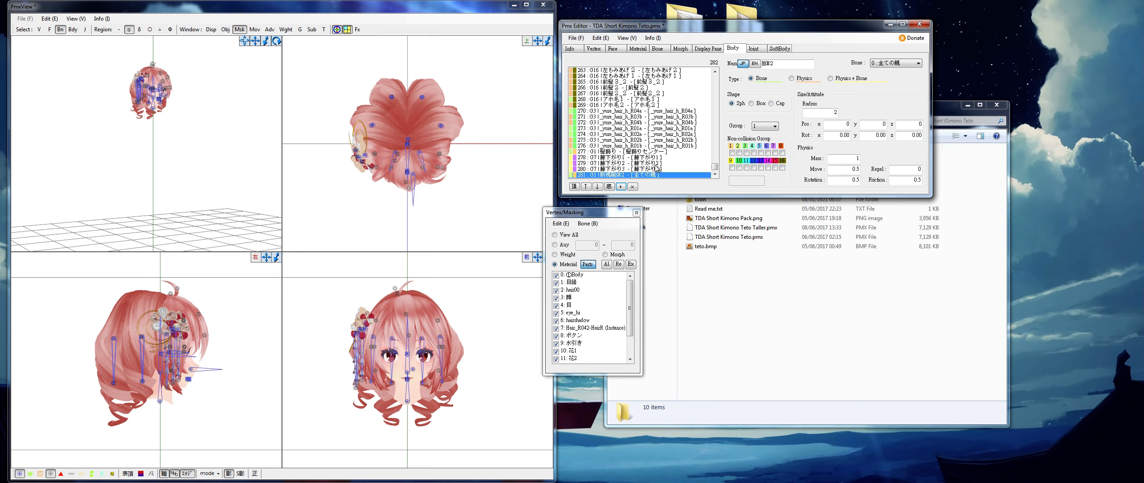
click(633, 186)
click(666, 70)
drag(667, 71, 663, 81)
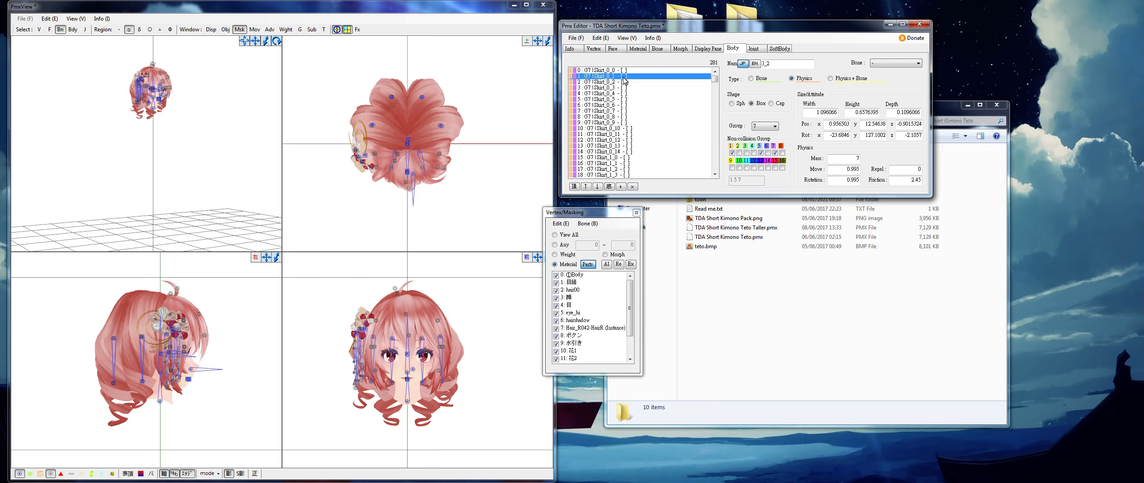
drag(625, 71, 642, 140)
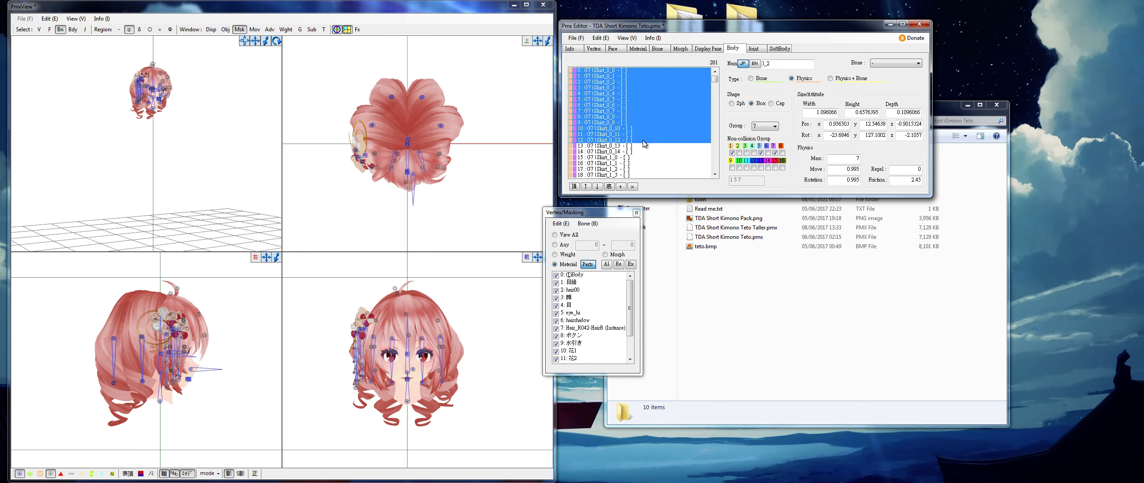
click(701, 89)
click(708, 71)
drag(716, 80, 719, 165)
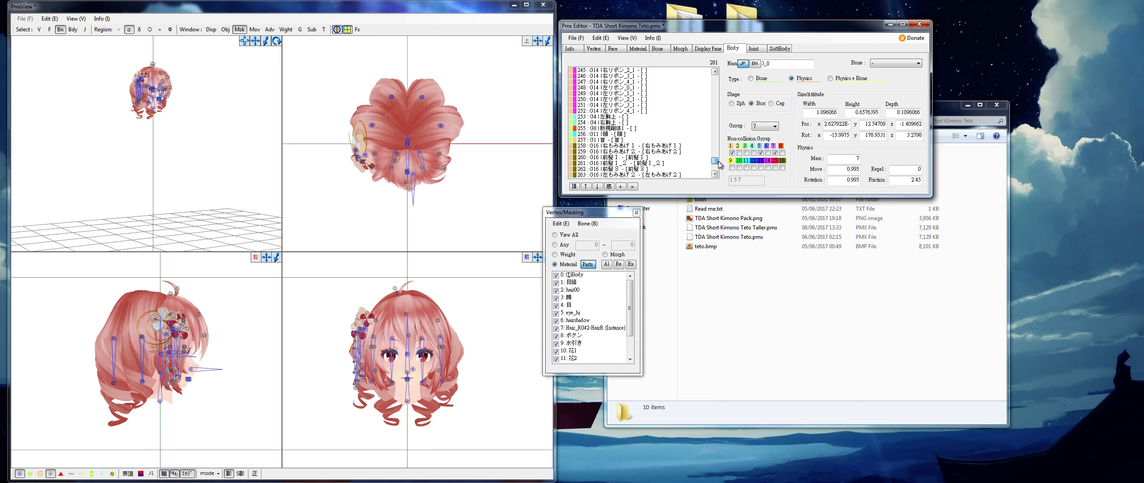
shift+click(643, 128)
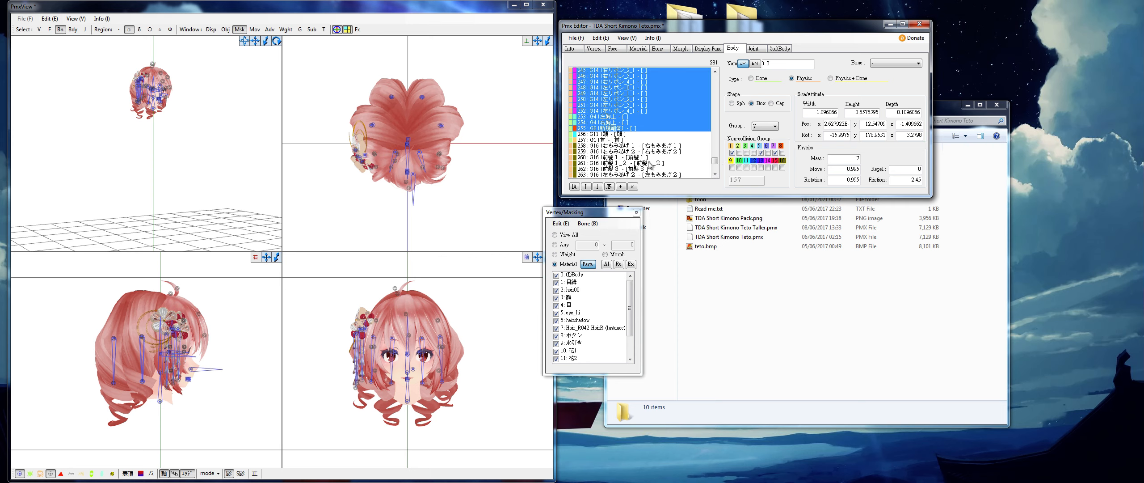
click(633, 187)
click(610, 76)
mouse_move(610, 78)
mouse_down()
mouse_move(626, 112)
mouse_move(610, 72)
mouse_up()
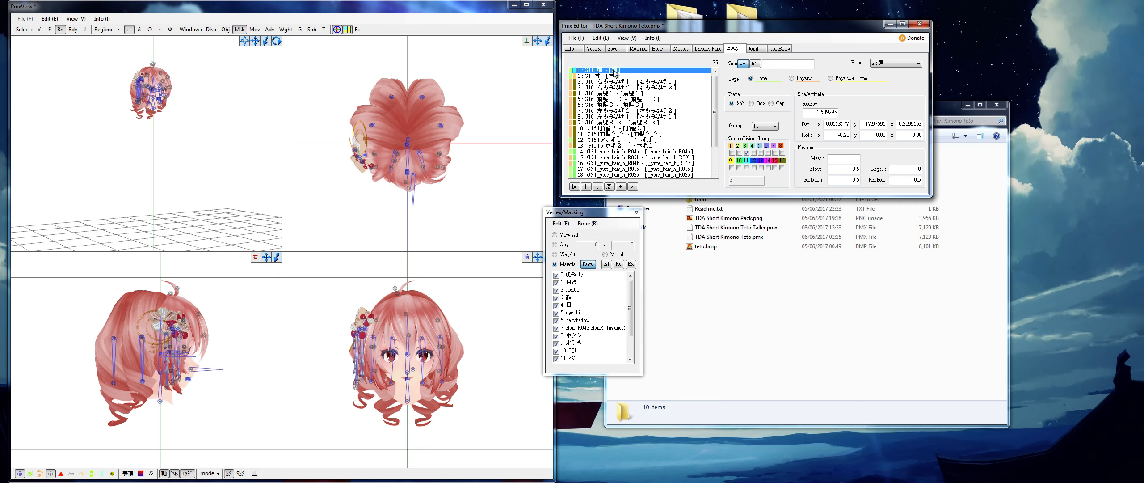
drag(714, 88, 714, 121)
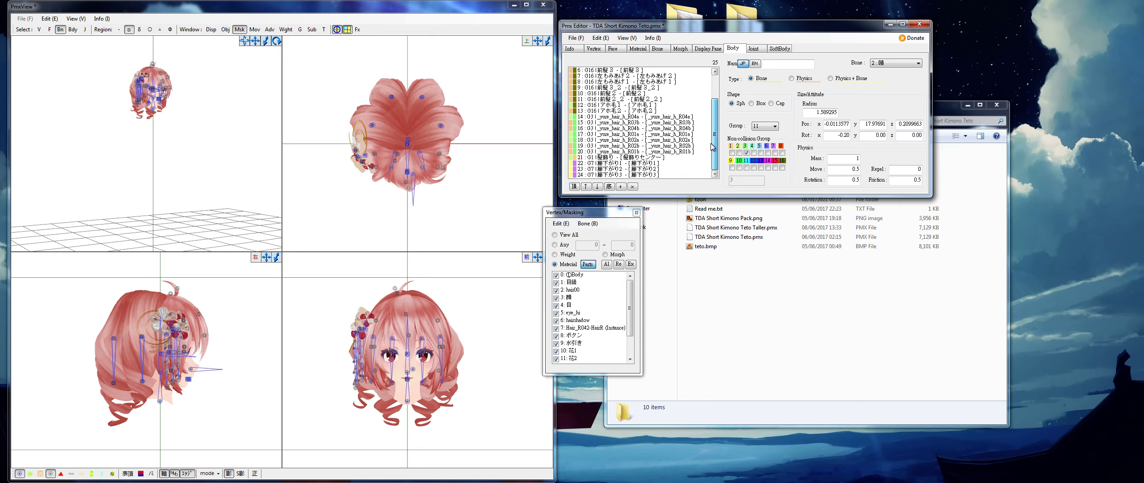
Step: Delete all joints with no connected rigid bodies, from Skirt_0_0 through the last ribbon joint, keeping the hair joints from 右もみあげ１ onward
click(754, 48)
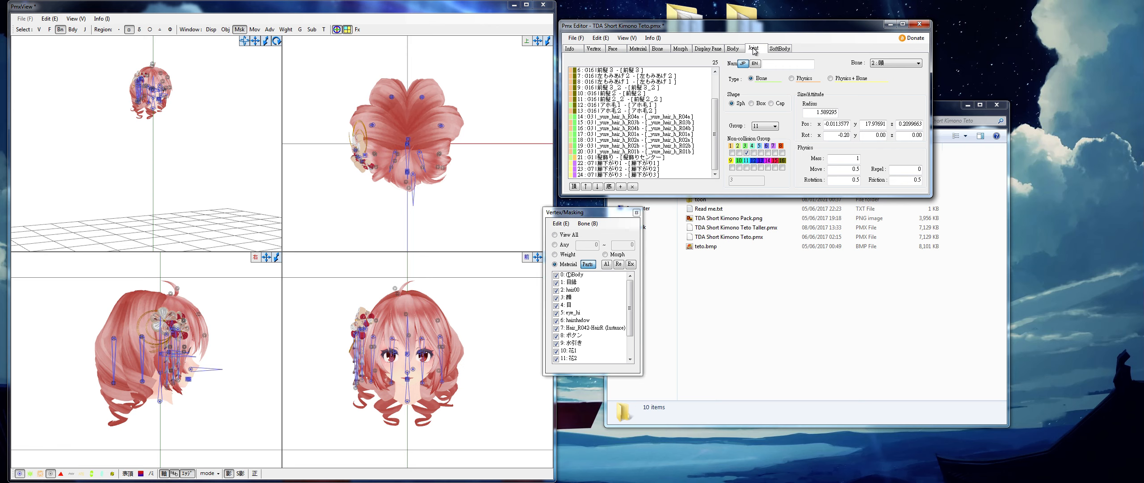
click(683, 77)
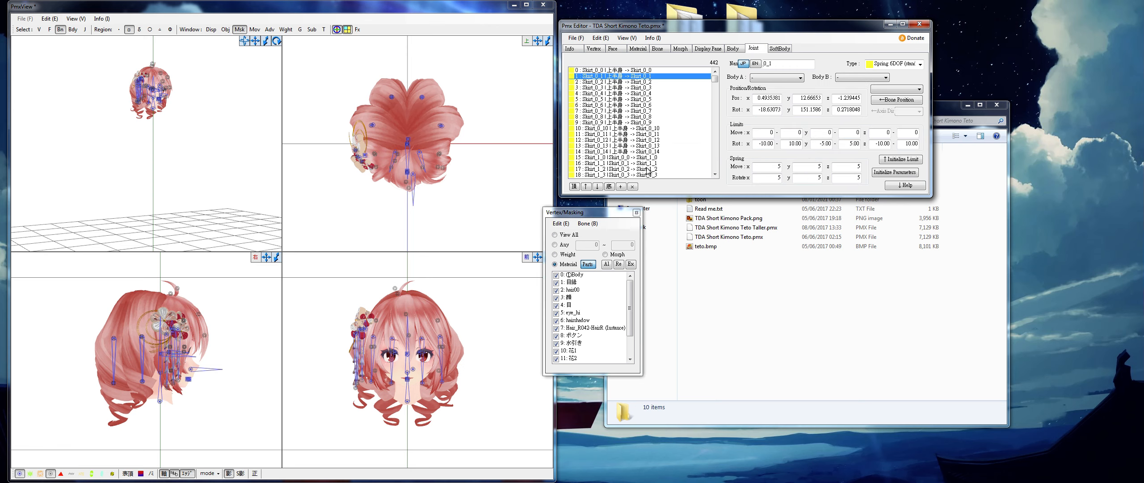
click(621, 186)
click(1132, 444)
click(659, 105)
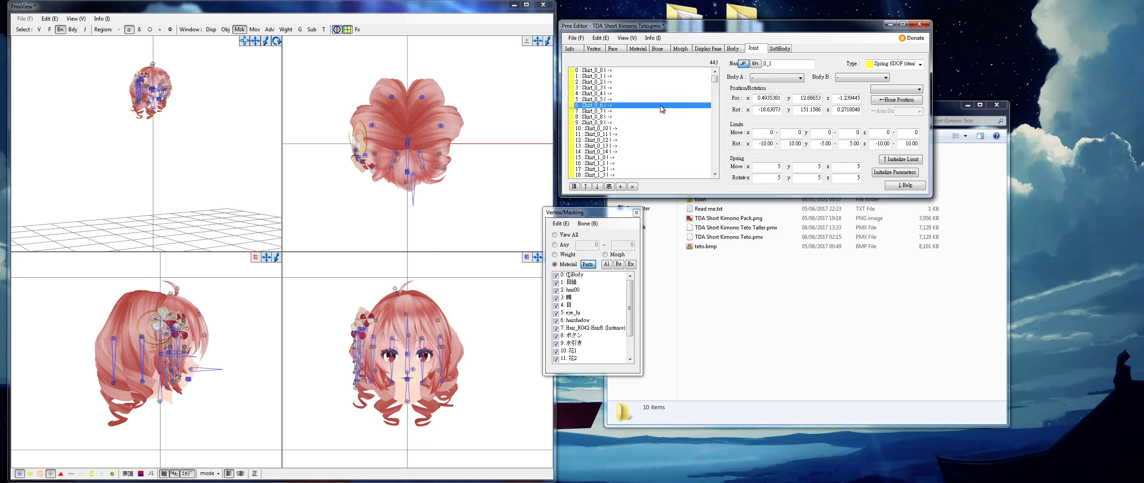
click(650, 70)
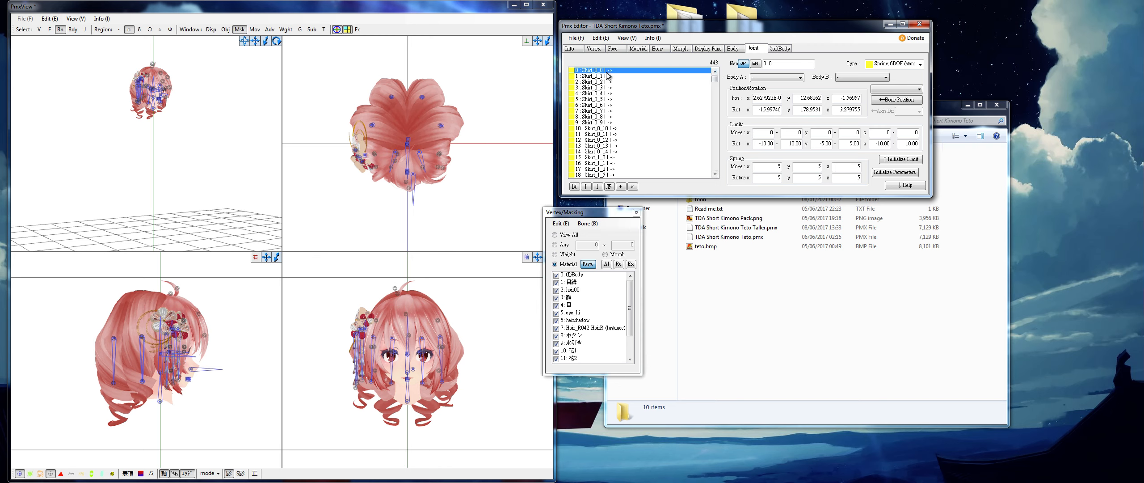
drag(714, 73, 714, 167)
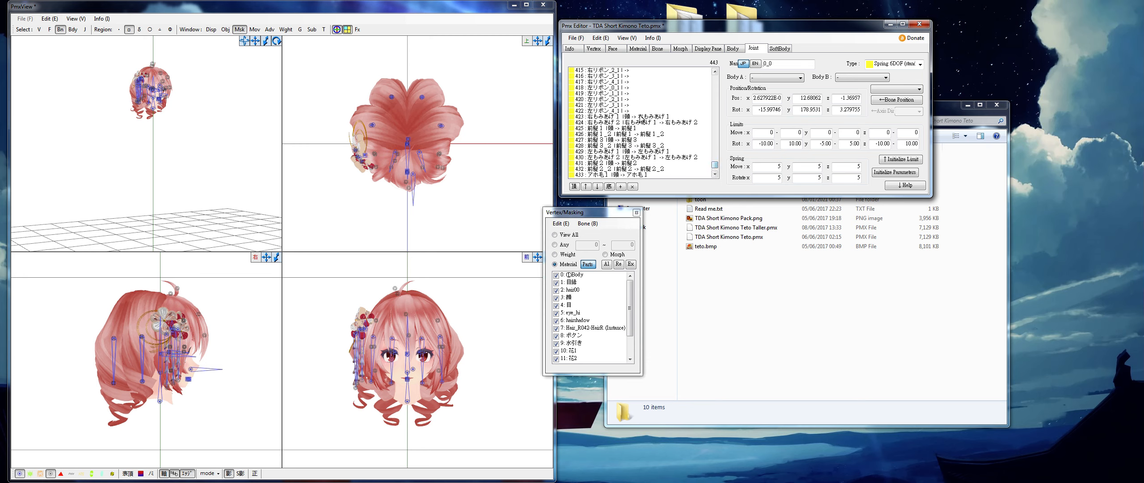
drag(639, 70, 638, 114)
click(632, 186)
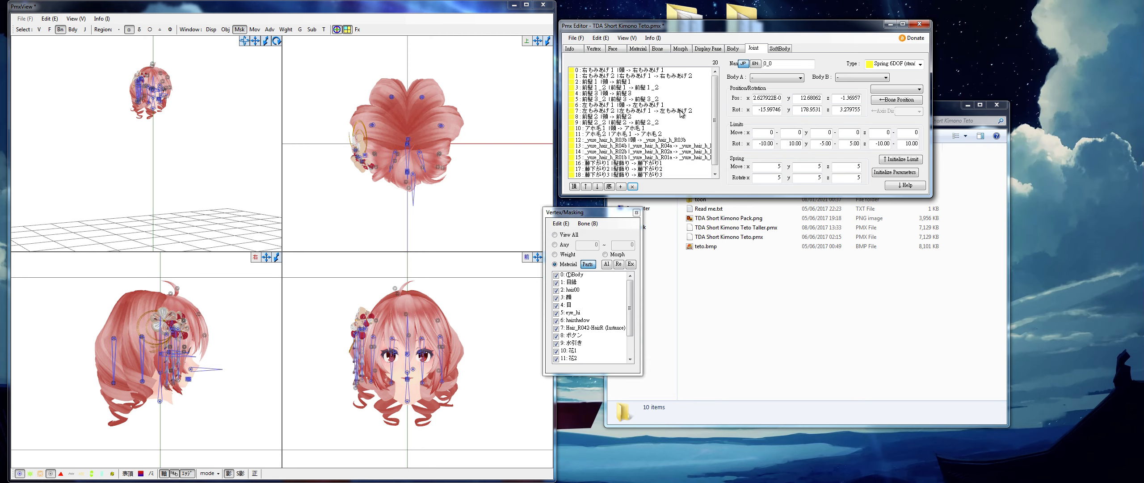
Step: Check the kept hair joints and delete the empty joint at the end of the list
click(663, 71)
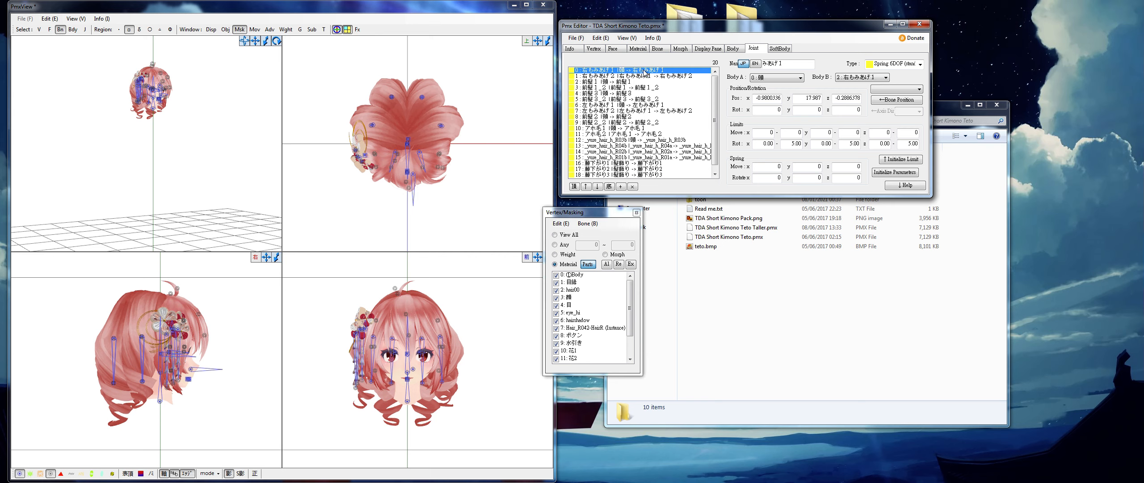
click(653, 117)
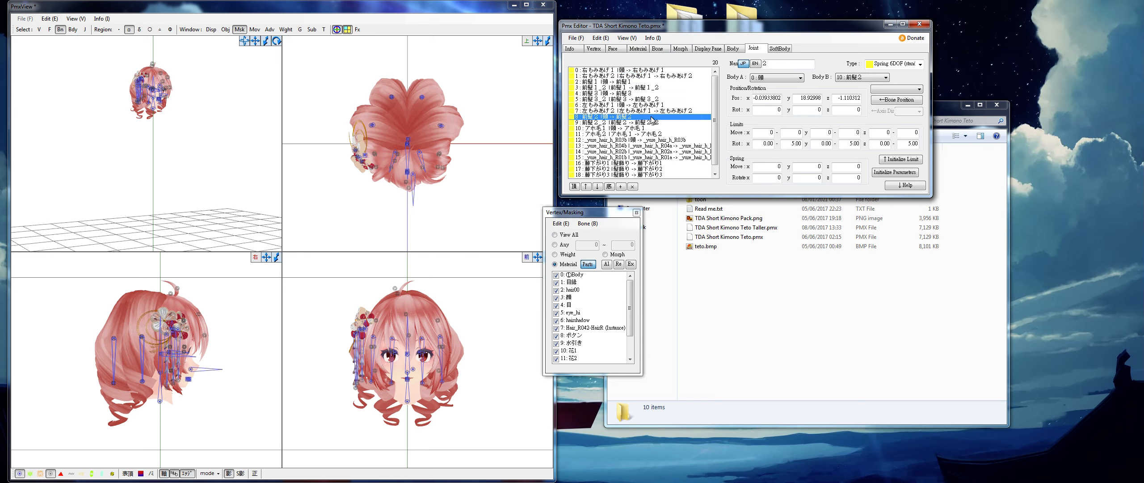
scroll(656, 134, down, 1)
click(621, 174)
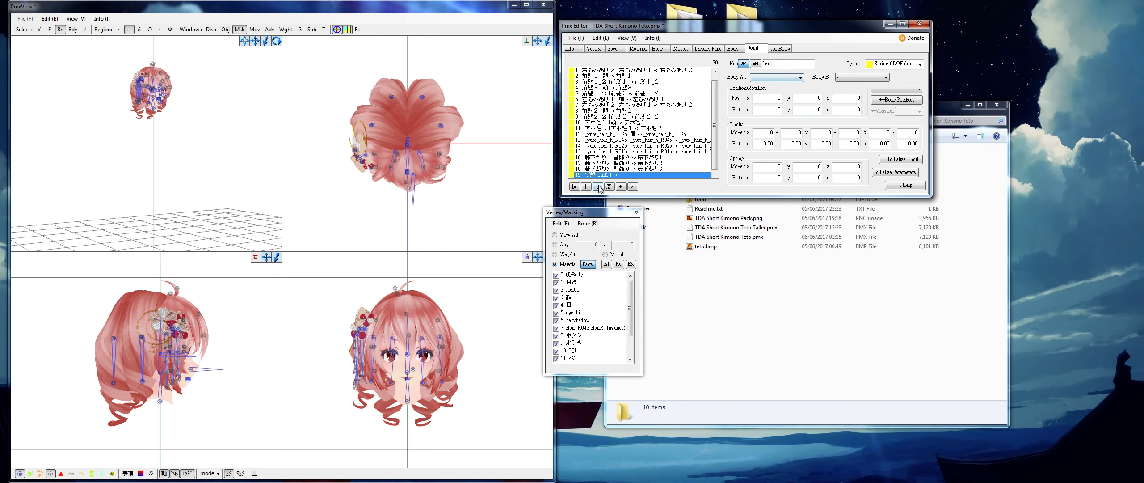
click(632, 187)
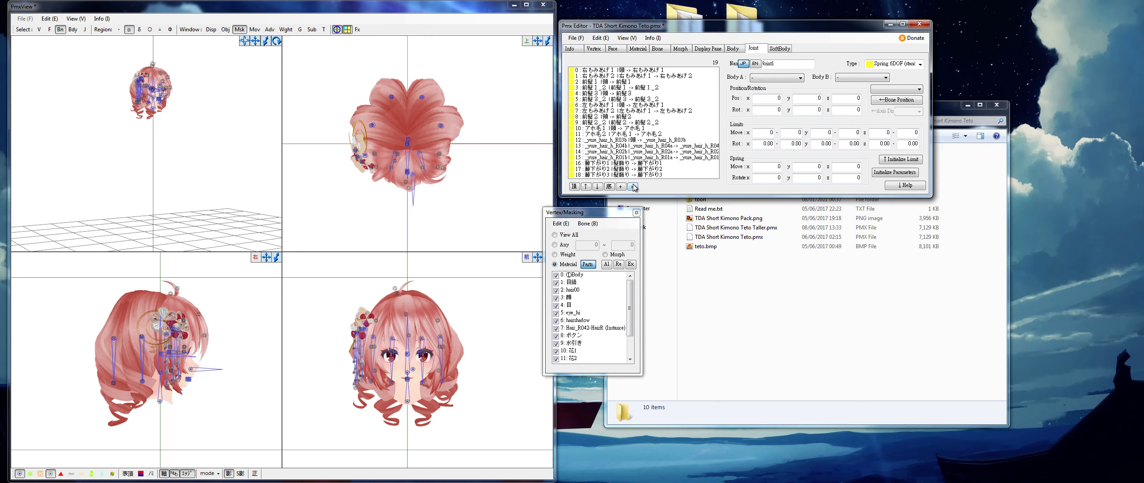
Step: Run the PMX Info check on the model and read its report down to the Joint and SoftBody entries
click(575, 38)
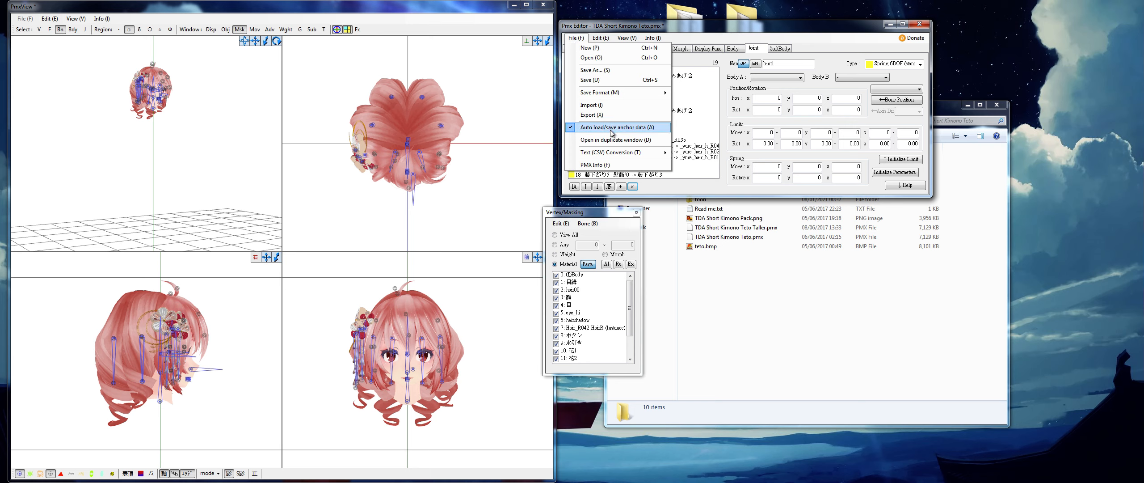
click(613, 165)
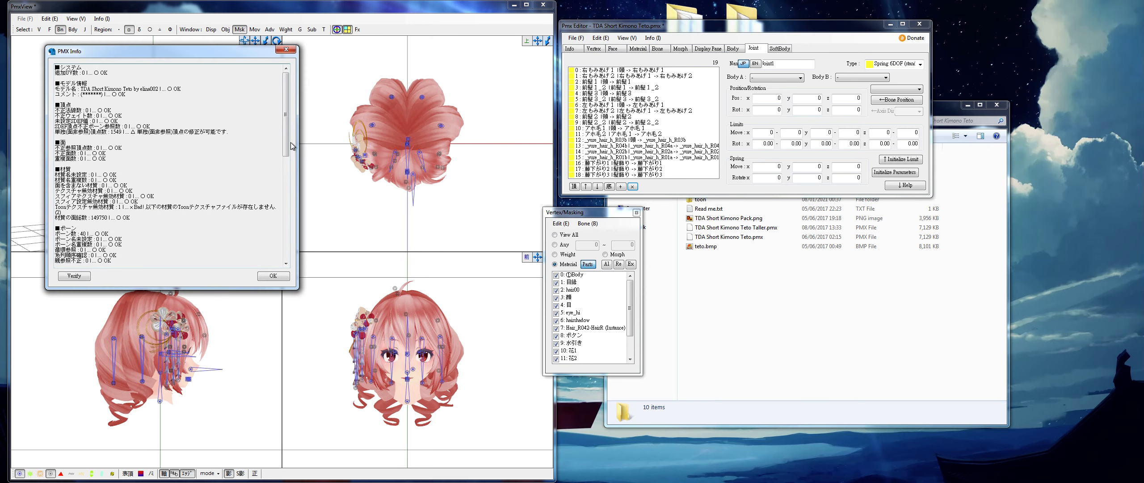
scroll(286, 137, down, 15)
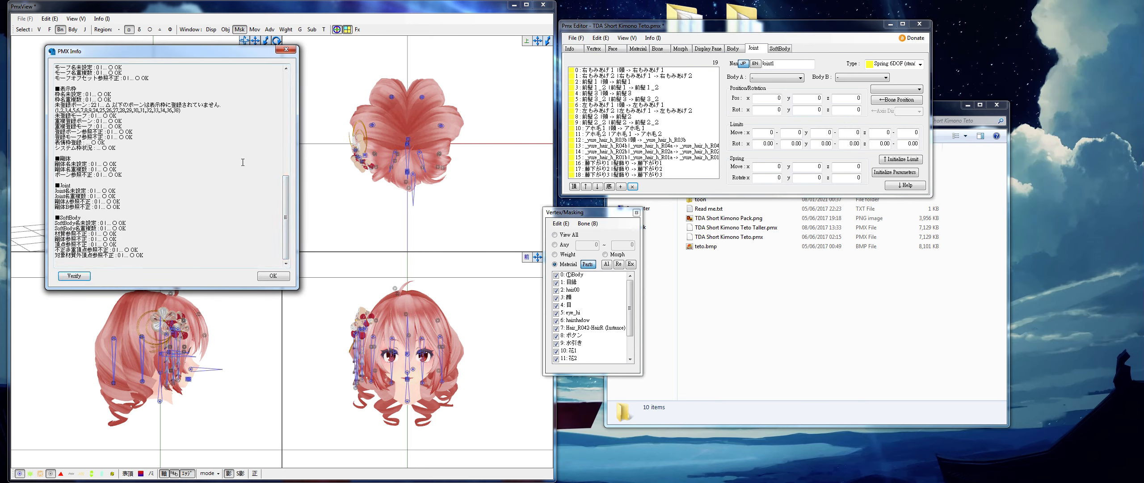
click(135, 182)
drag(186, 51, 346, 43)
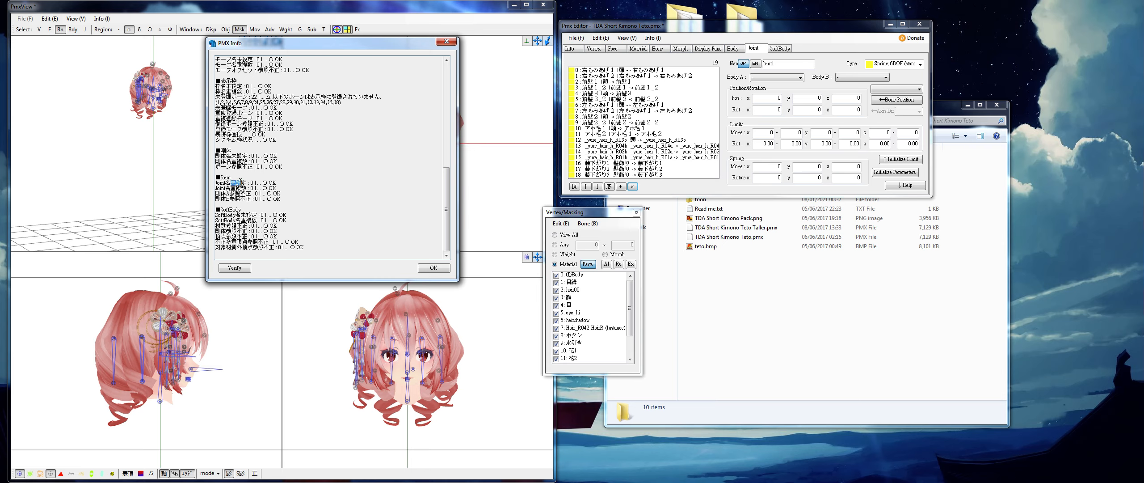
click(265, 187)
click(229, 196)
click(442, 268)
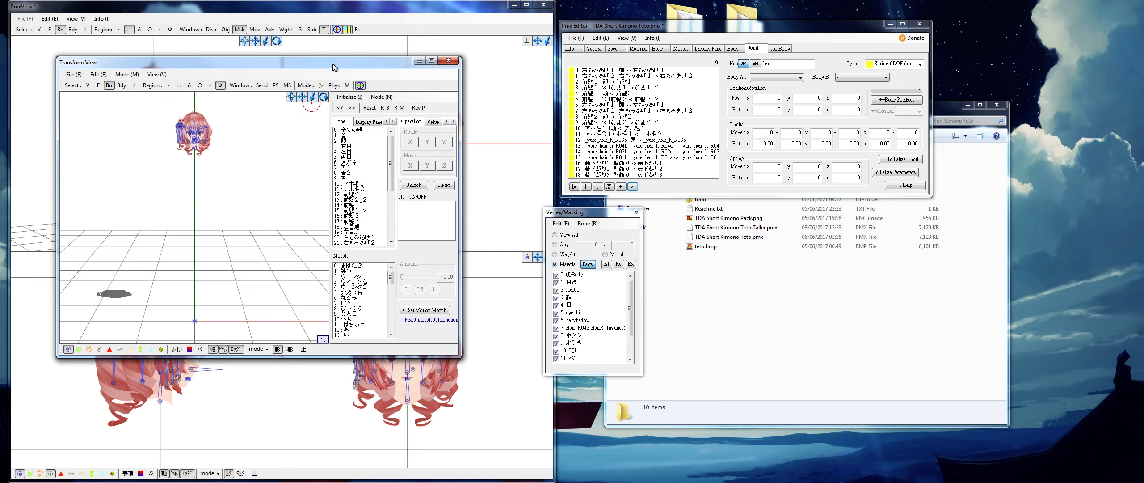
Step: Test the hair physics in the Transform View by moving the 全ての親 bone with bone display hidden, and close the view
drag(332, 63, 656, 90)
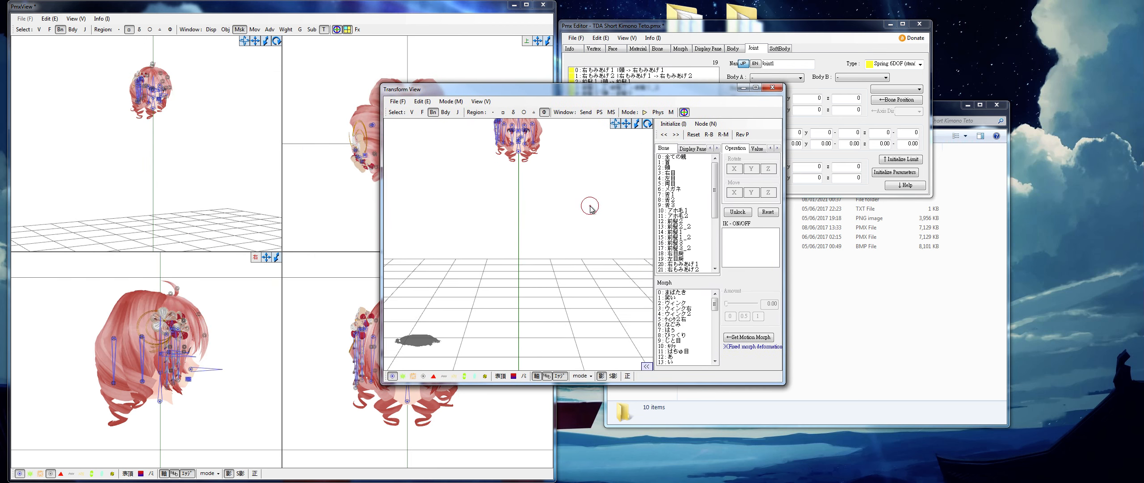
click(451, 101)
click(509, 133)
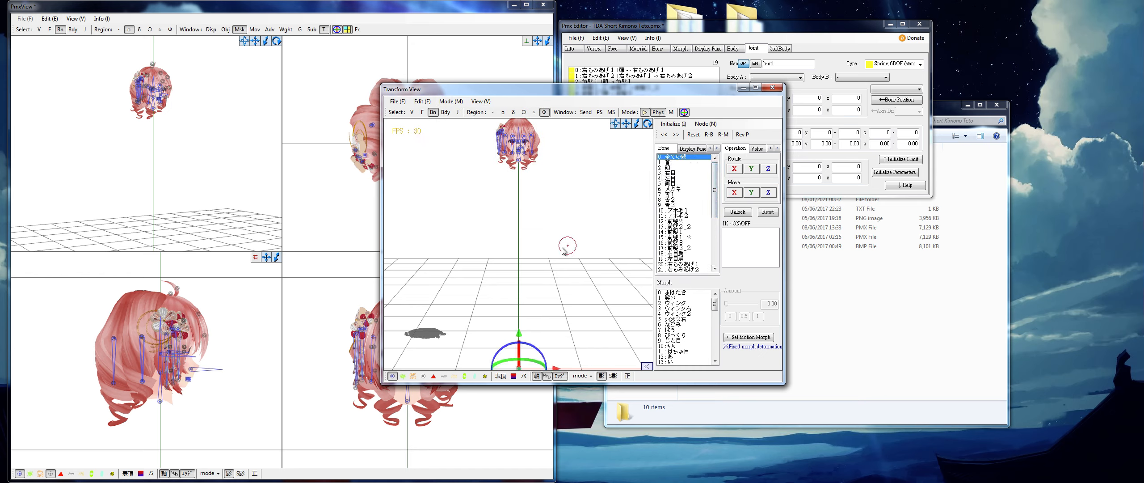
click(393, 376)
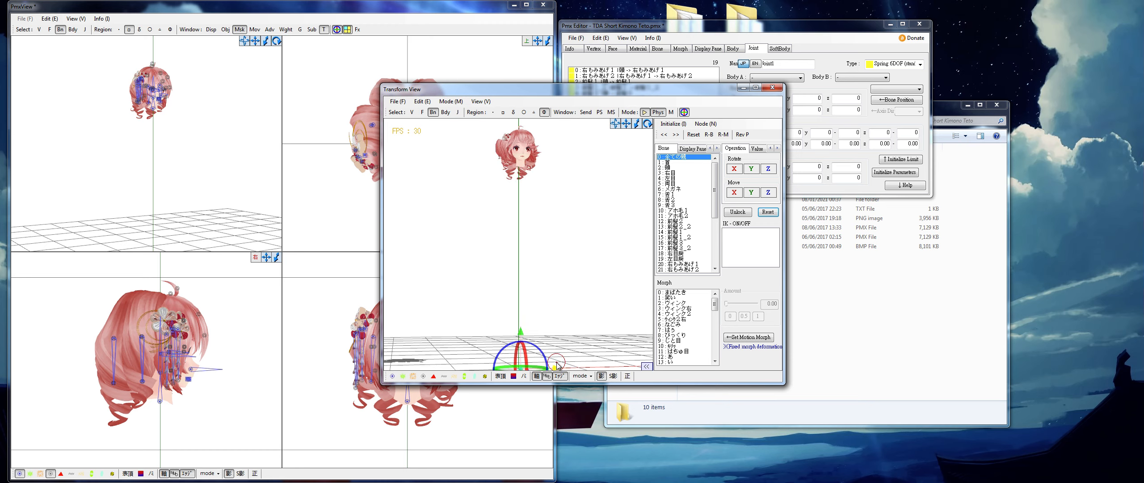
mouse_move(559, 363)
mouse_down()
mouse_move(535, 358)
mouse_move(561, 360)
mouse_up()
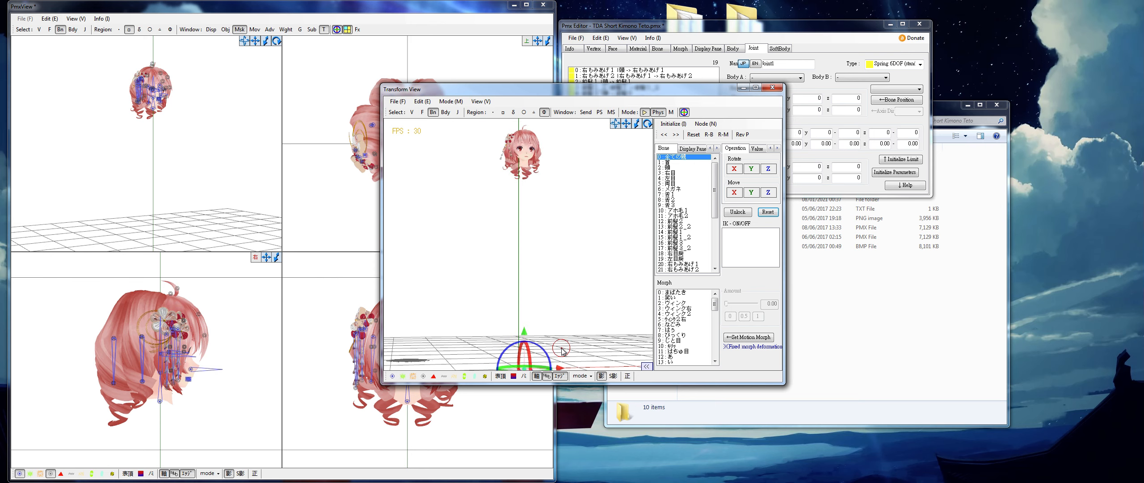
click(772, 87)
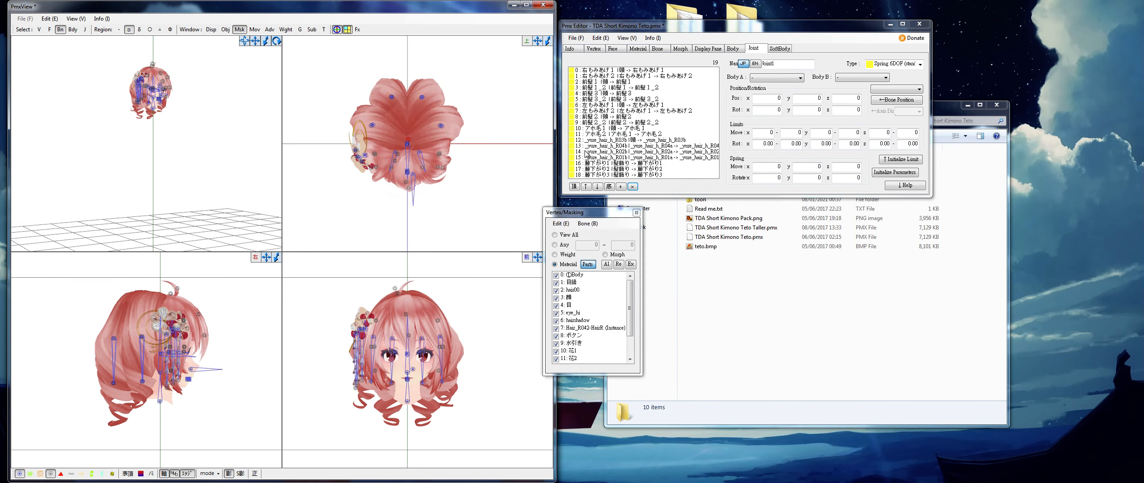
Step: Start saving the model under a new name and create a folder named 1 on the Desktop
click(576, 38)
click(599, 70)
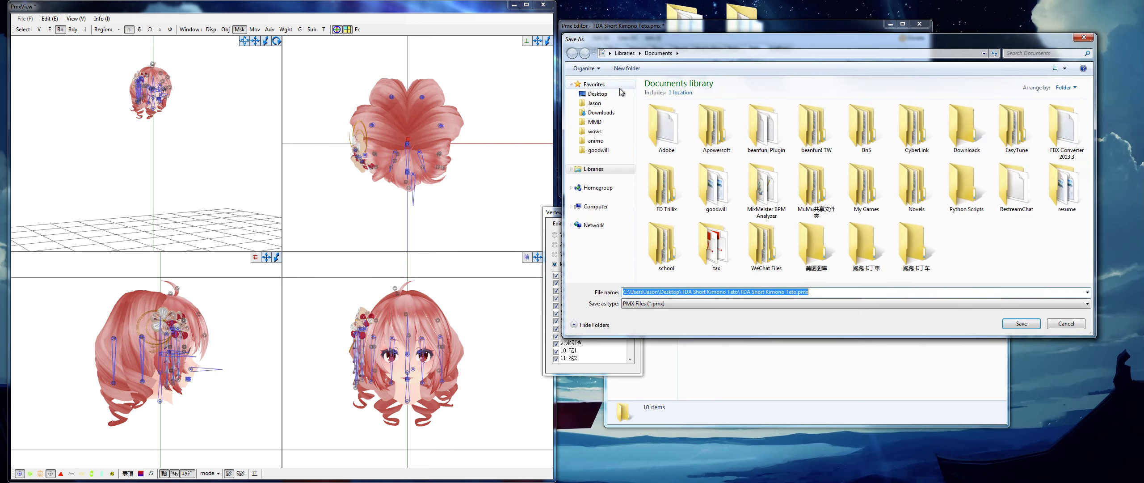
click(597, 94)
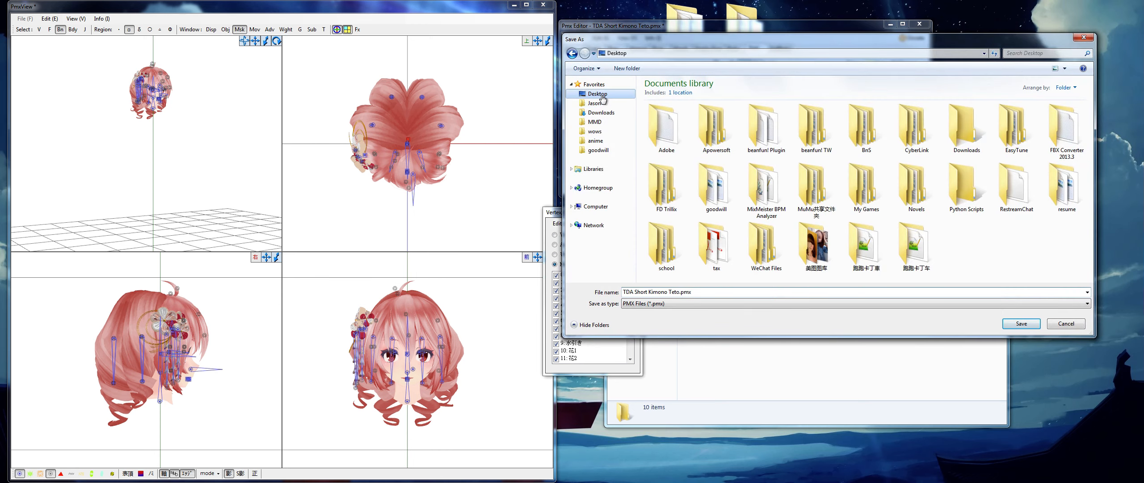
click(571, 85)
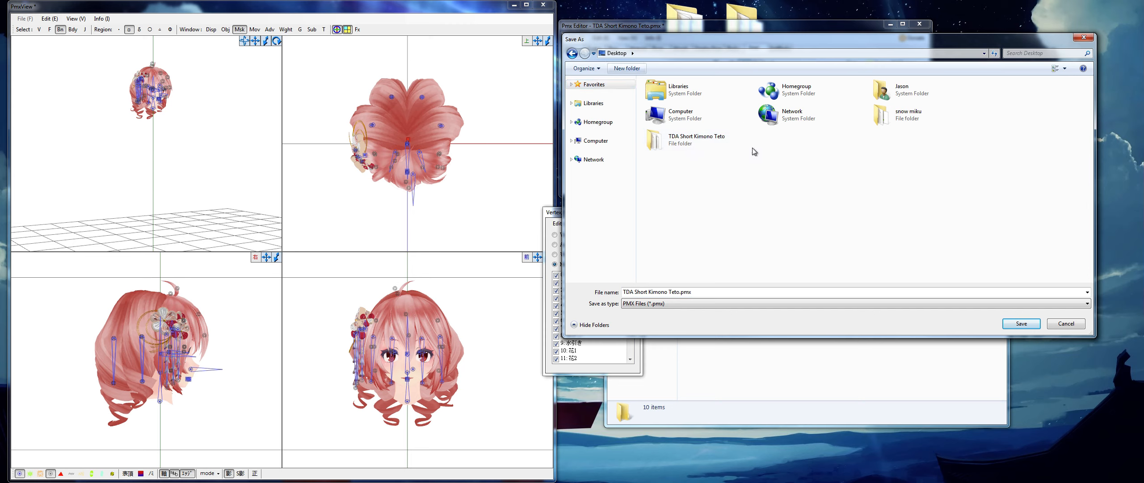
drag(707, 37, 678, 38)
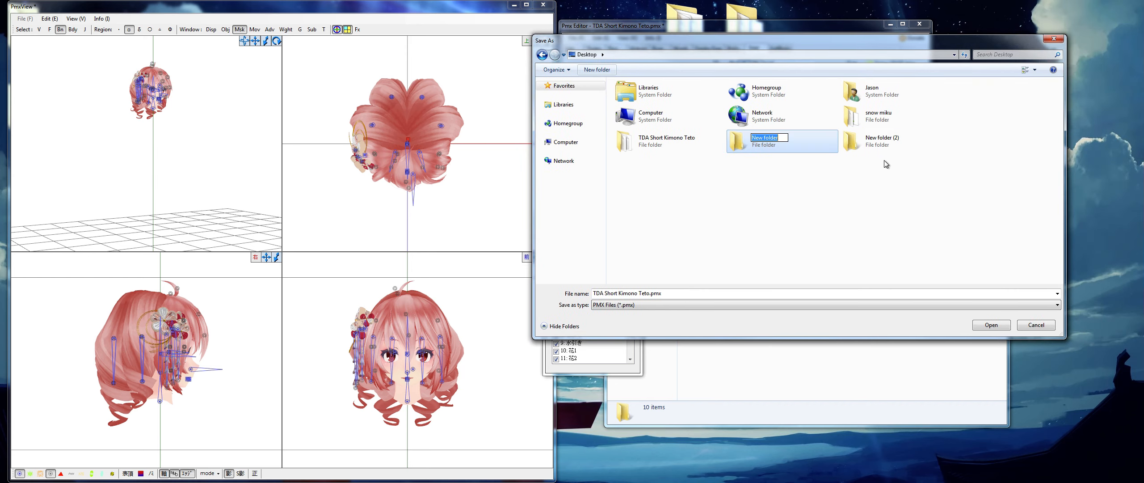
text(1)
key(Return)
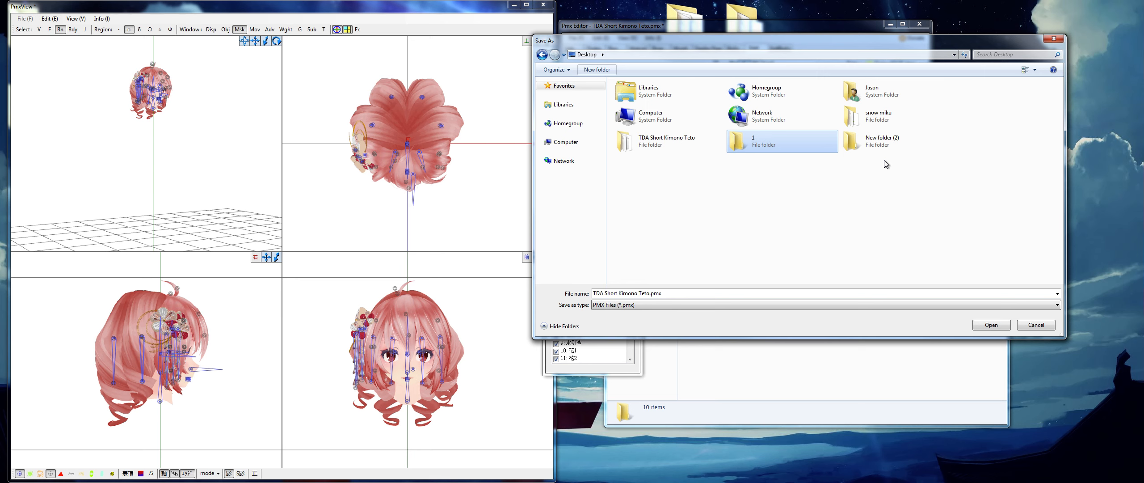
Step: Save the reduced model in folder 1 as teto head in PMX format
key(Return)
click(679, 295)
text(teto head)
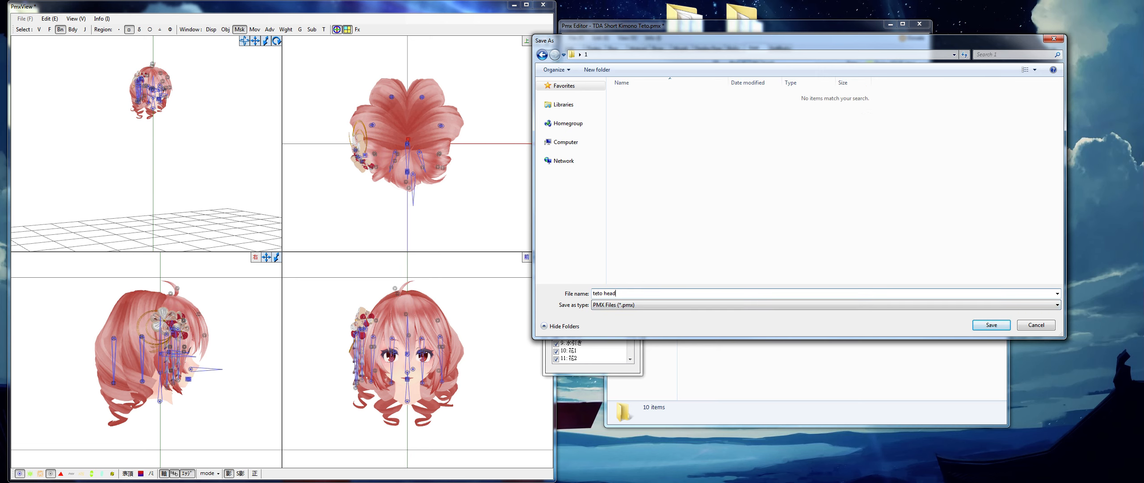
key(Return)
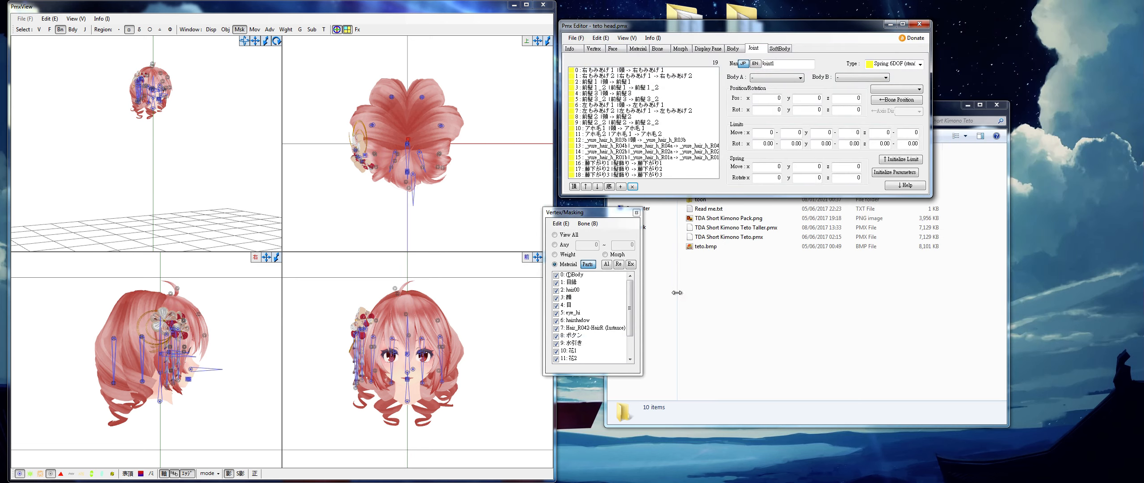
Step: Go through the materials from Body to the last hair ornament and examine which texture files and folders they use
click(646, 50)
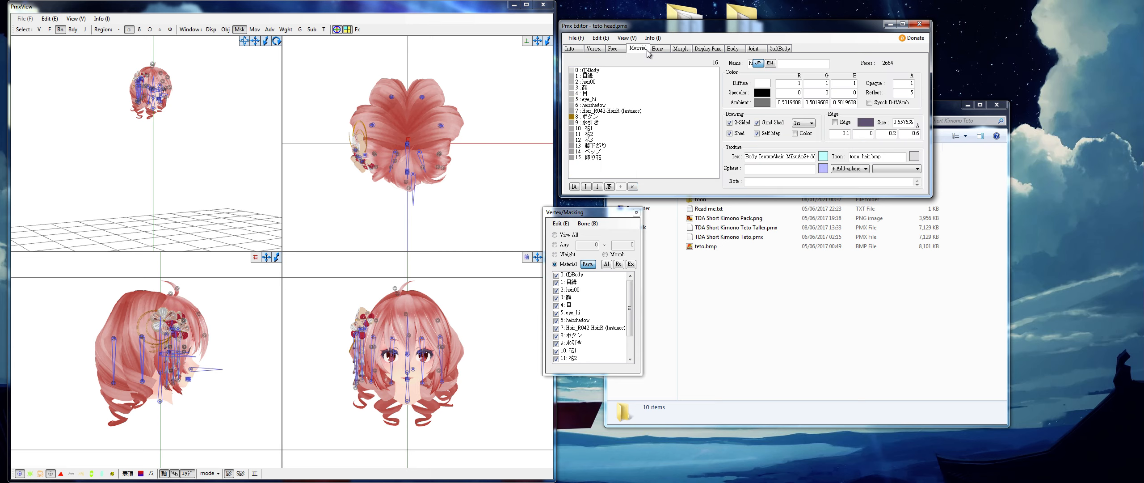
click(615, 70)
key(Down)
key(Down)
key(Down)
key(Down)
key(Down)
key(Down)
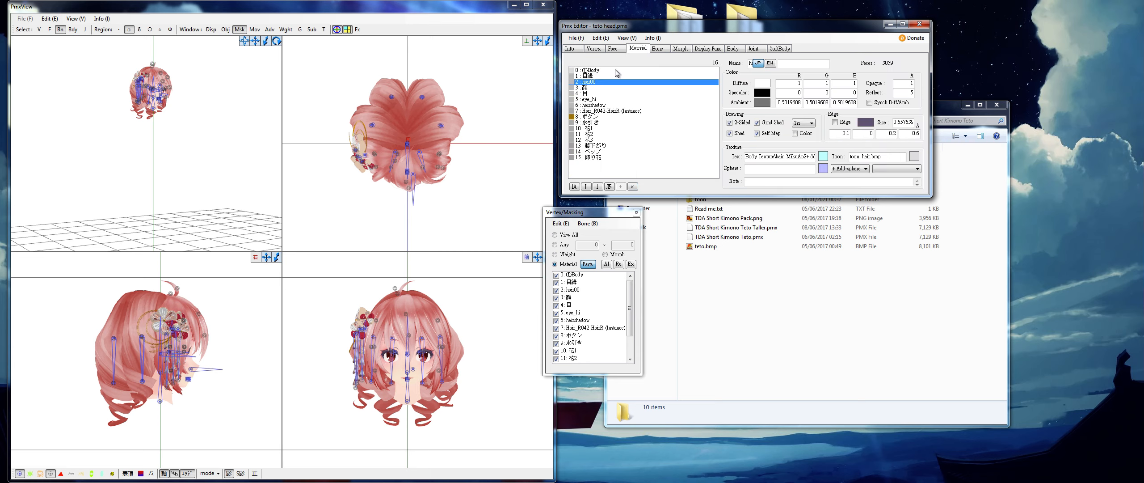
key(Down)
key(Down)
key(Down)
key(Down)
key(Down)
key(Down)
key(Down)
key(Down)
key(Down)
key(Up)
key(Up)
key(Up)
key(Up)
key(Up)
key(Up)
key(Up)
key(Up)
key(Up)
key(Up)
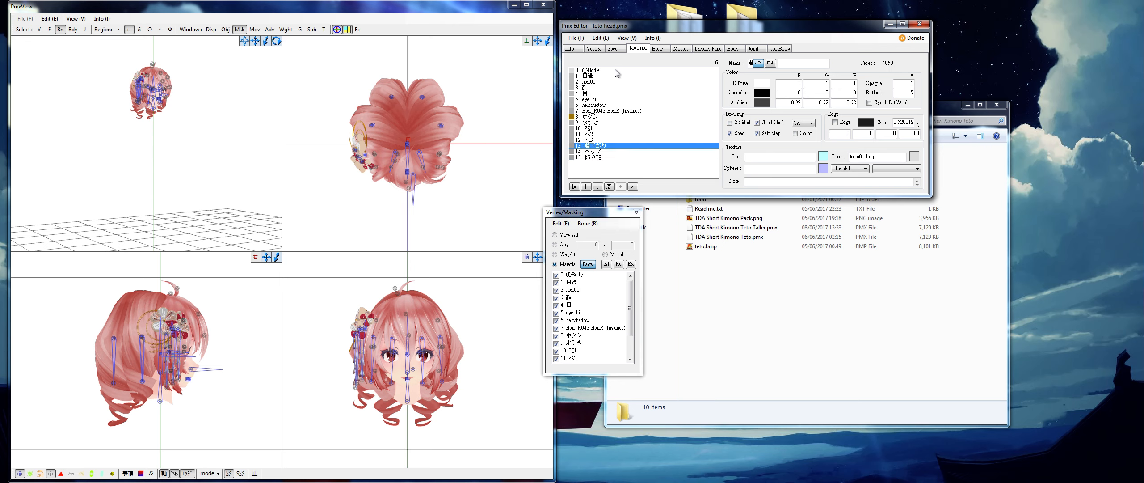
key(Down)
key(Down)
key(Down)
key(Down)
key(Down)
key(Down)
key(Down)
key(Down)
key(Down)
key(Down)
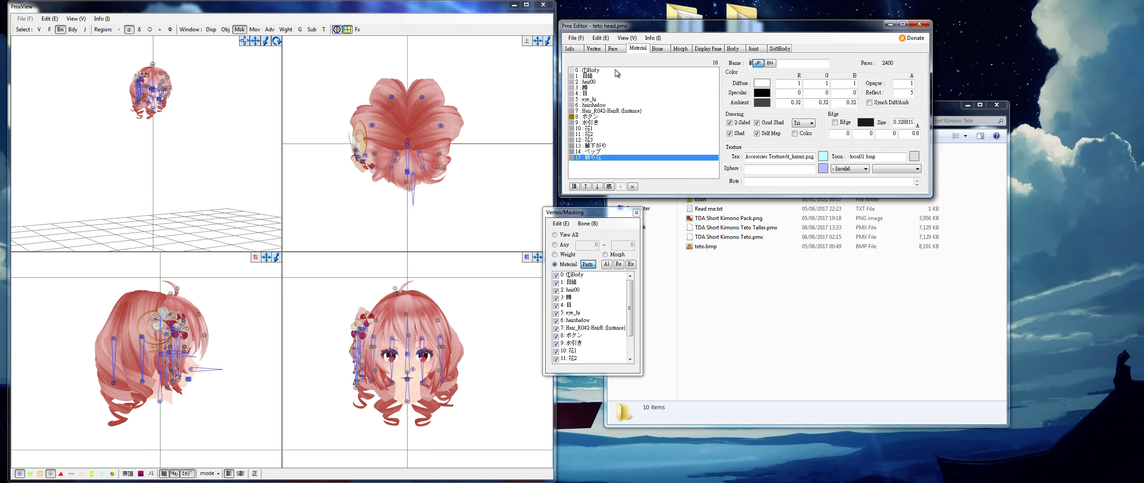
Step: Close PmxEditor and delete the surplus folder New folder (2) from the desktop
click(919, 24)
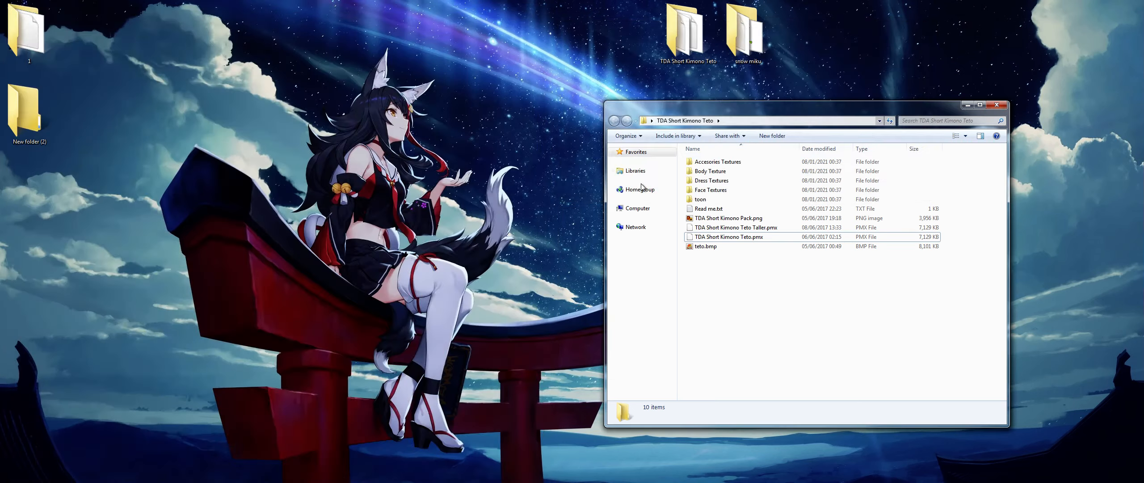
click(21, 105)
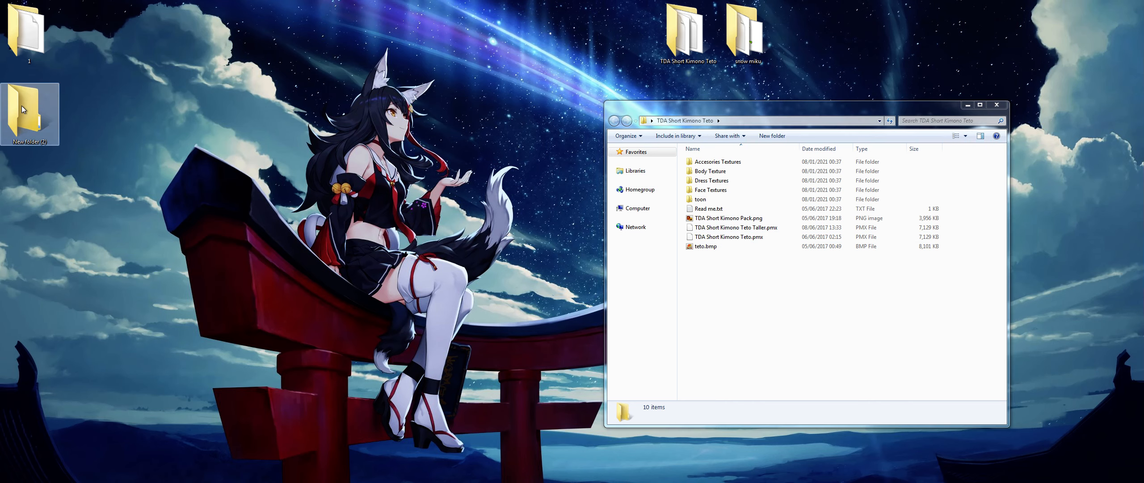
key(Delete)
key(Return)
Step: Copy the Accesories Textures, Body Texture and Face Textures folders from TDA Short Kimono Teto into folder 1
double_click(30, 60)
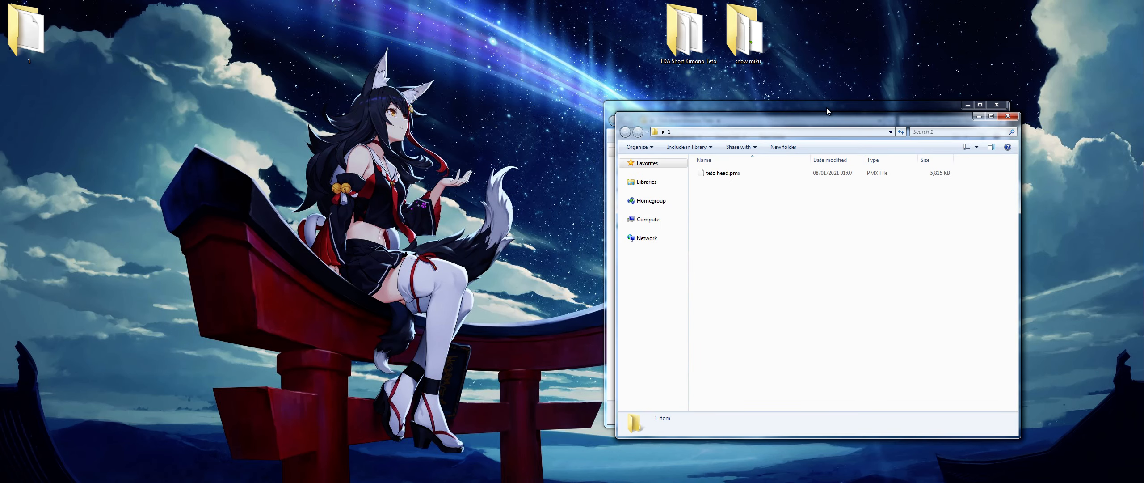
drag(830, 111, 419, 59)
click(686, 106)
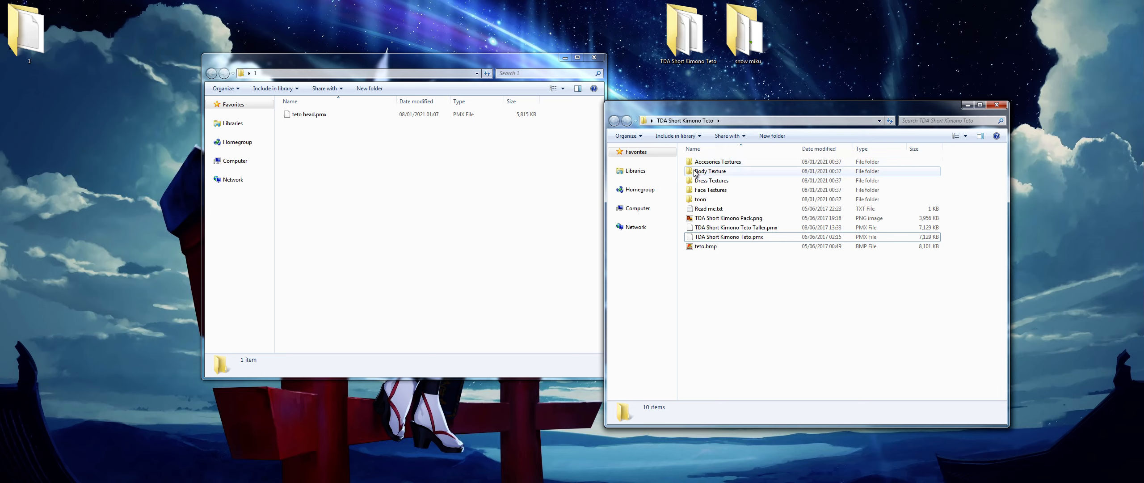
click(720, 163)
ctrl+click(718, 174)
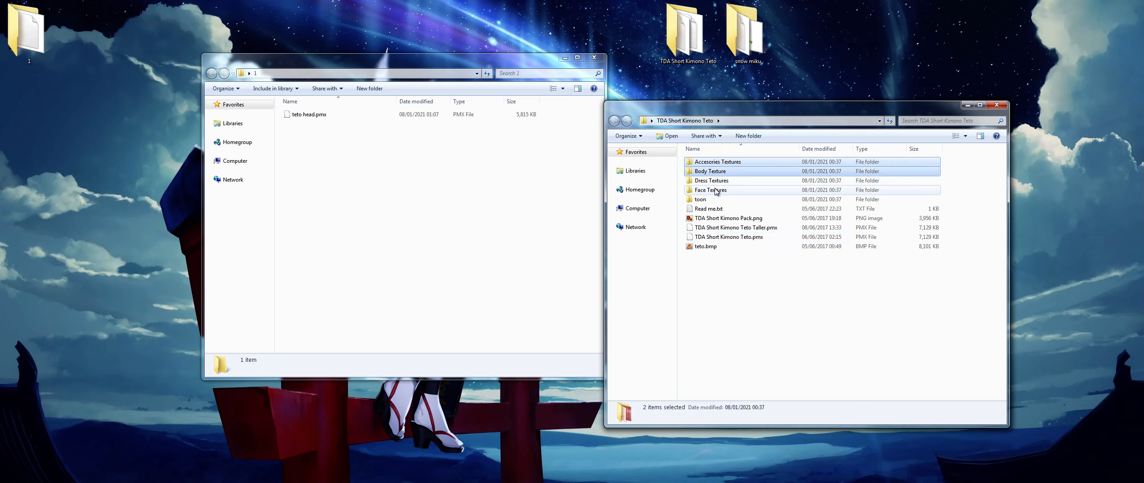
ctrl+click(756, 191)
click(504, 189)
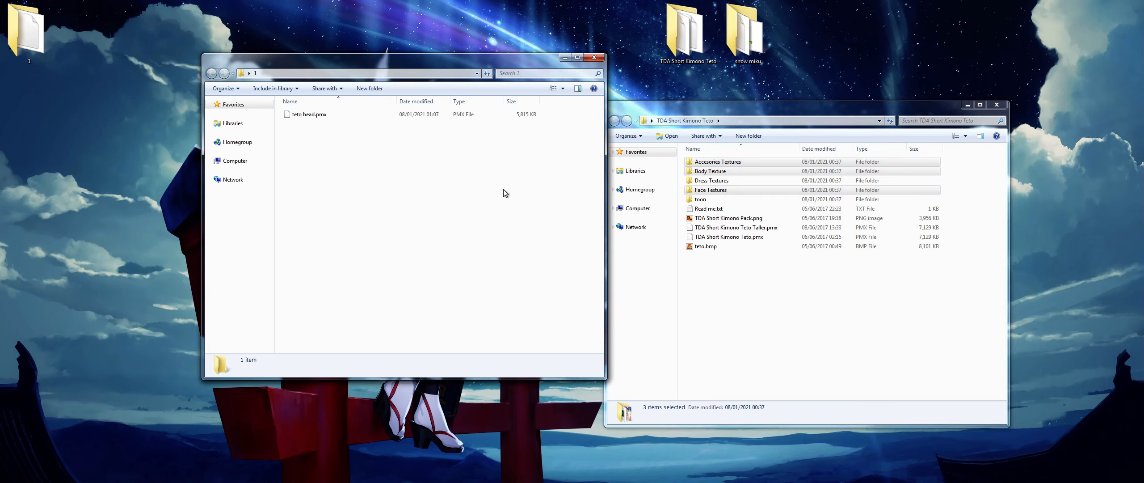
key(ctrl+v)
Step: Check the contents of the copied Accesories Textures and Body Texture folders in folder 1
double_click(352, 115)
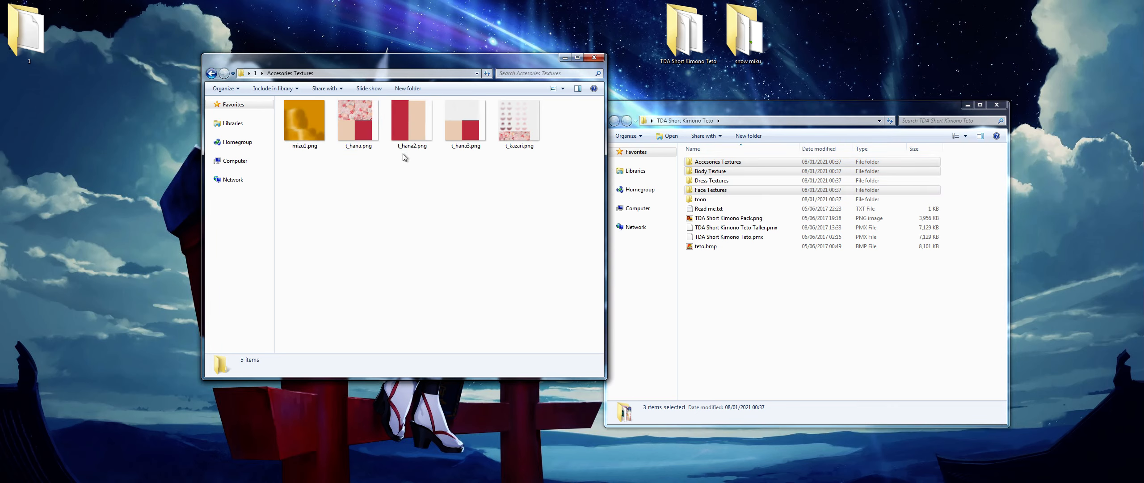
key(BackSpace)
double_click(341, 127)
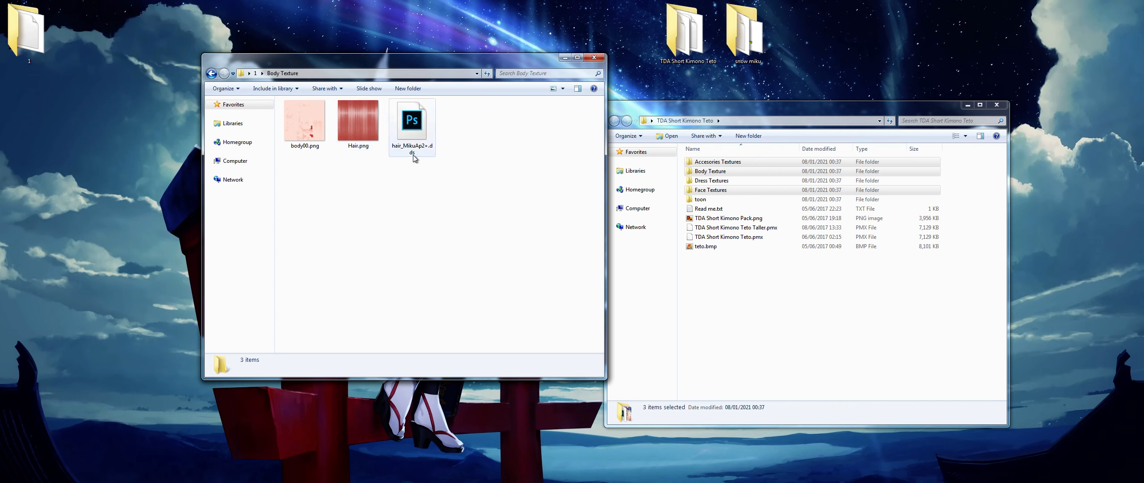
key(BackSpace)
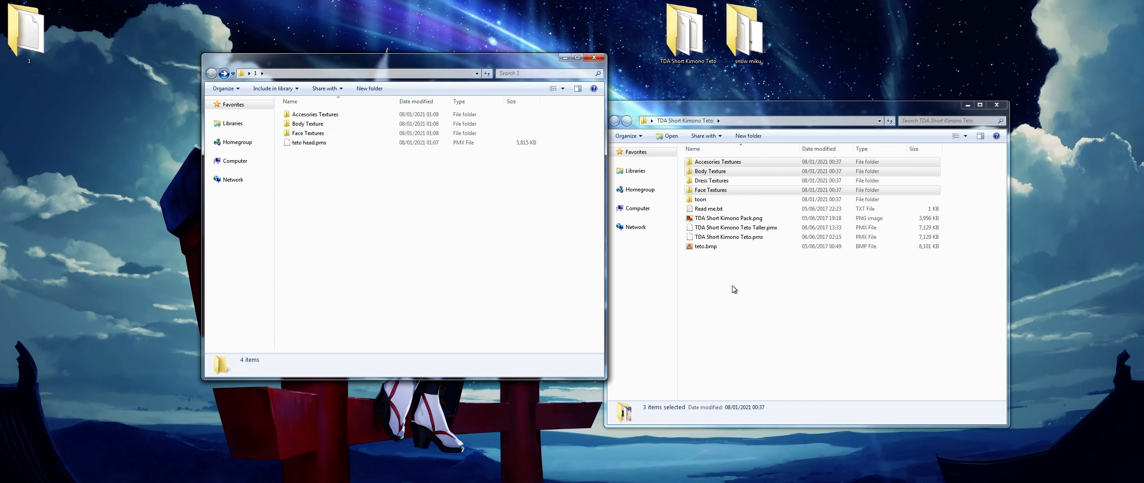
click(763, 300)
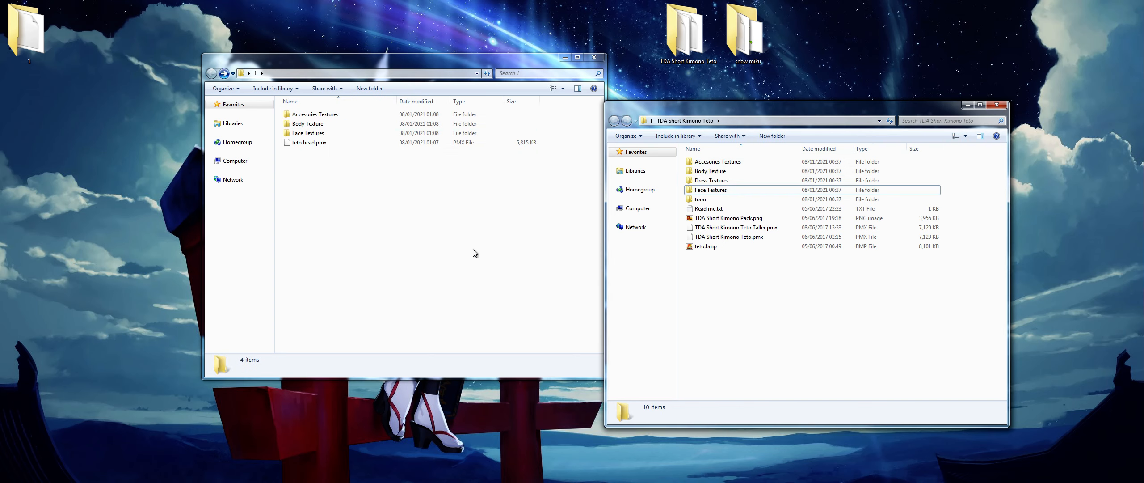